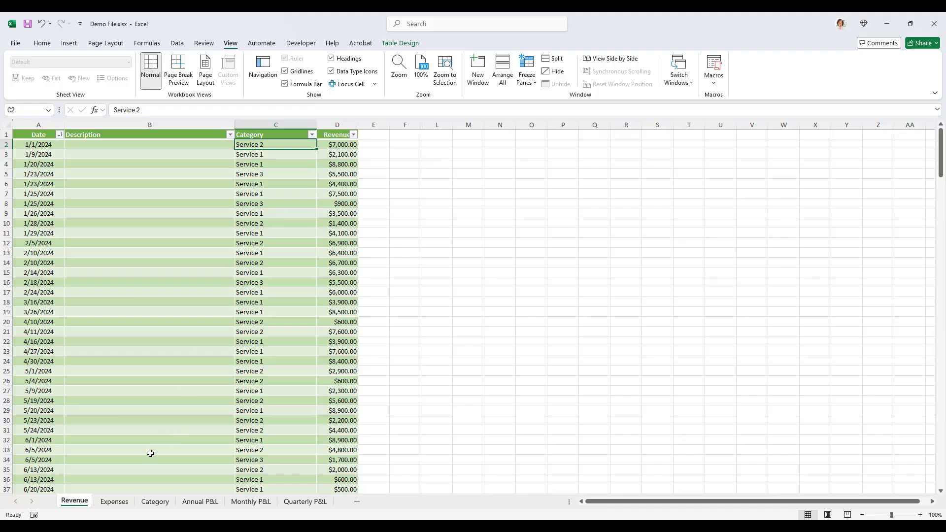
Examine the date, category and cost entries on the Expenses sheet
left_click(115, 502)
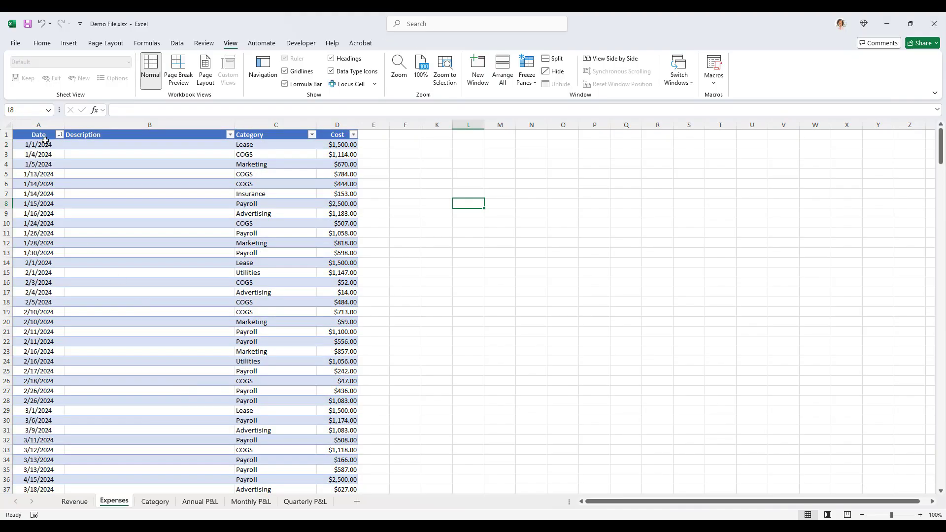
left_click(257, 144)
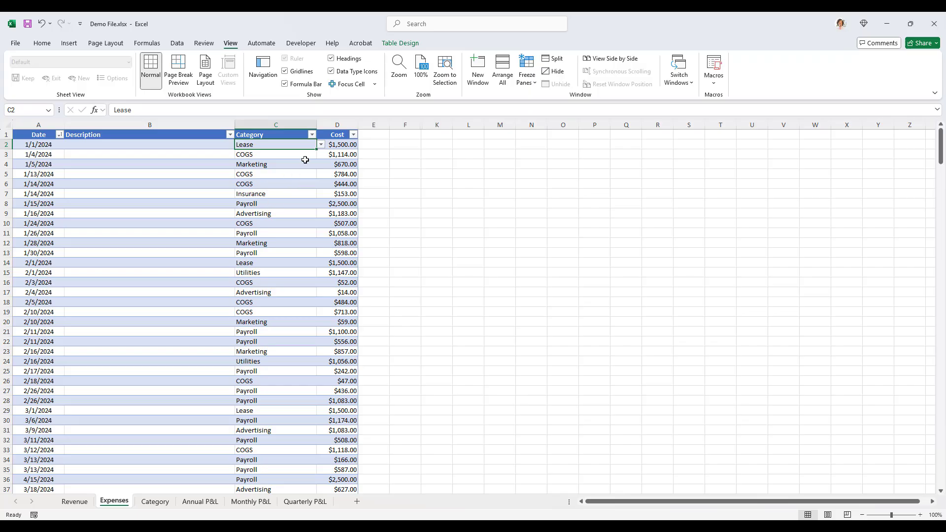
left_click(340, 143)
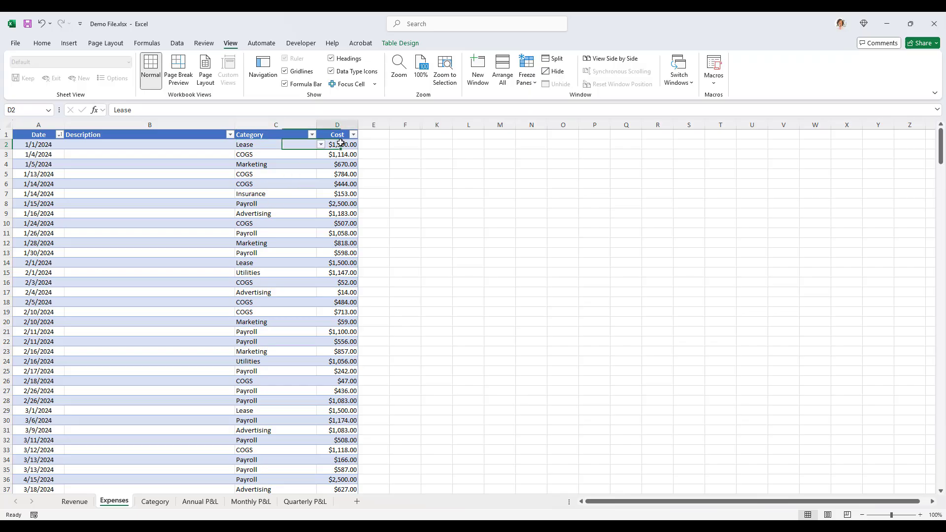
left_click(33, 145)
left_click(42, 154)
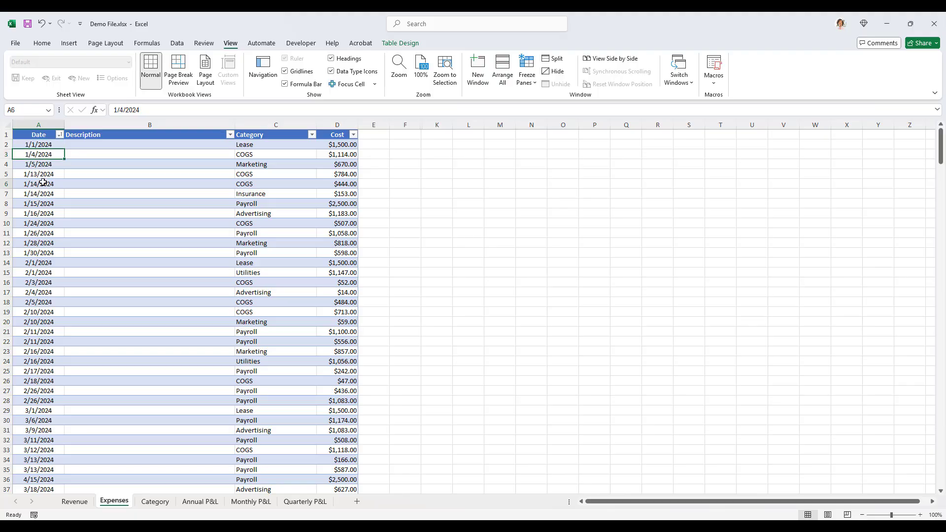
left_click(42, 183)
left_click(43, 224)
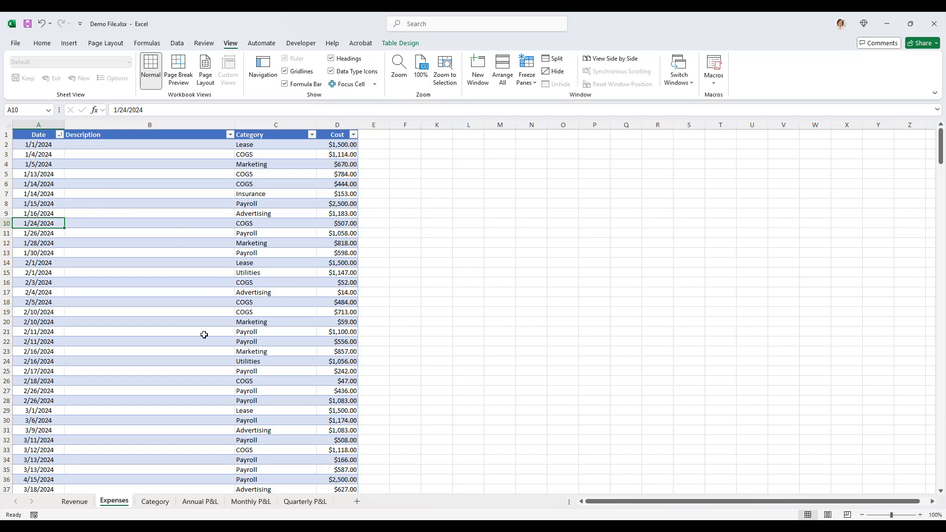
On the Revenue sheet, paste the copied metric list, from the Metric header through Monthly Profit, as values starting at L3
left_click(74, 502)
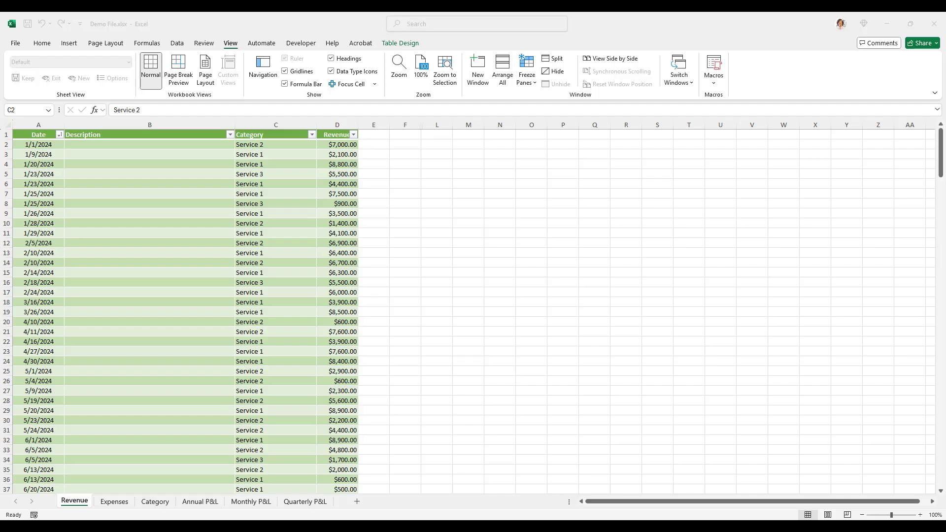
left_click(436, 154)
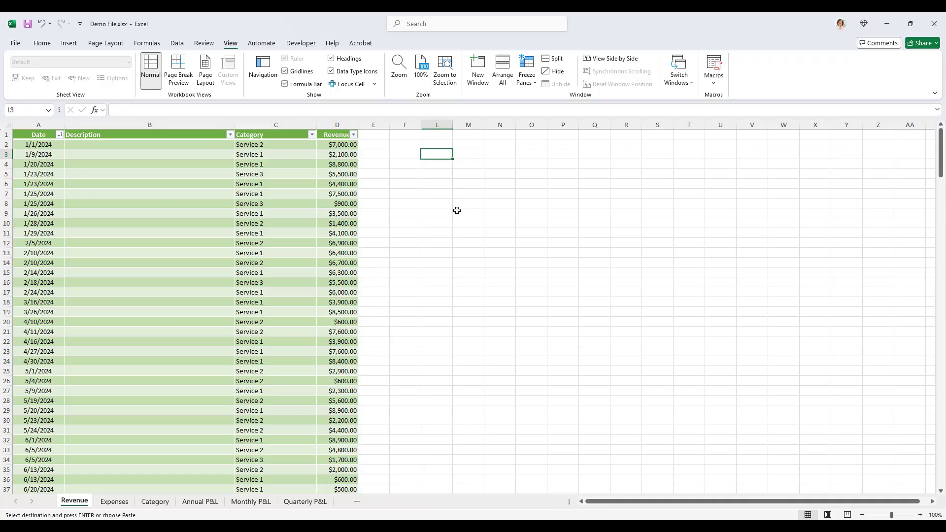
key("alt+e")
key("s")
key("v")
key("Return")
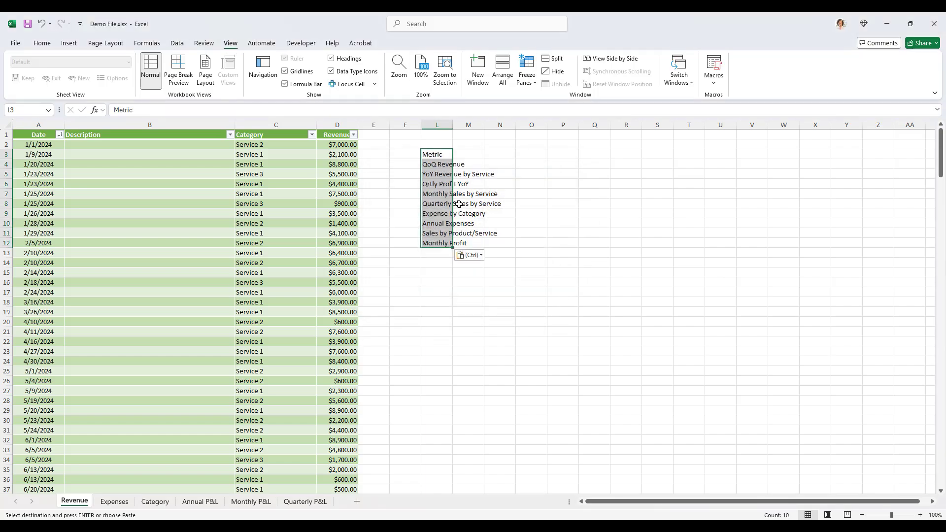
Make the Metric header in L3 bold and autofit column L to its contents
left_click(434, 155)
key("ctrl+b")
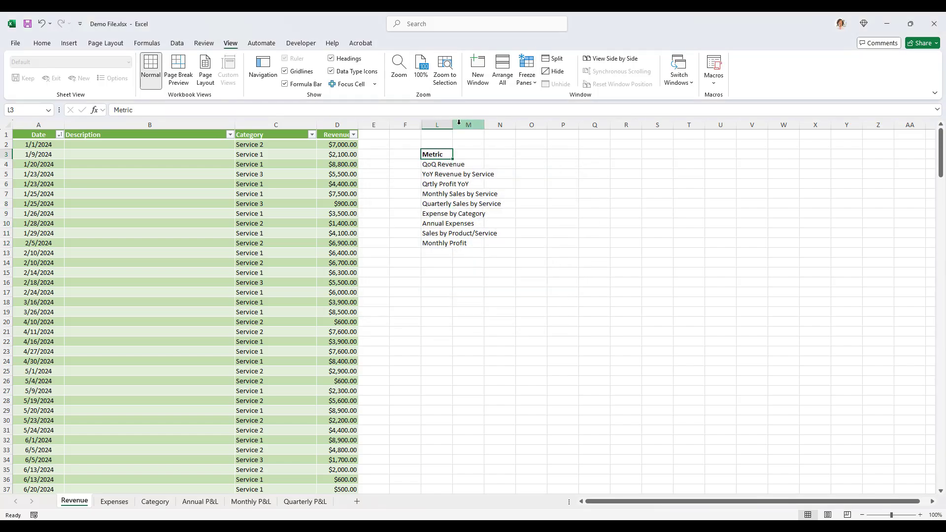
double_click(454, 123)
left_click(468, 165)
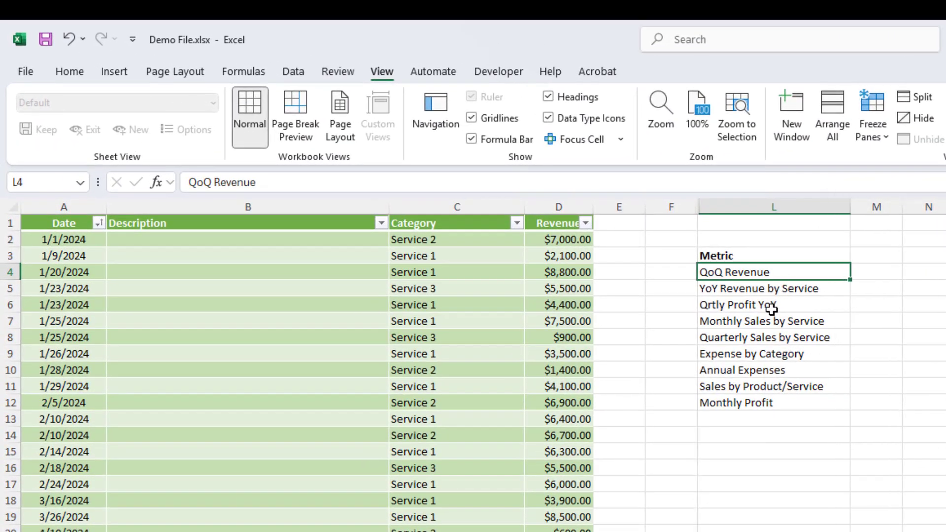
left_click(756, 291)
left_click(762, 308)
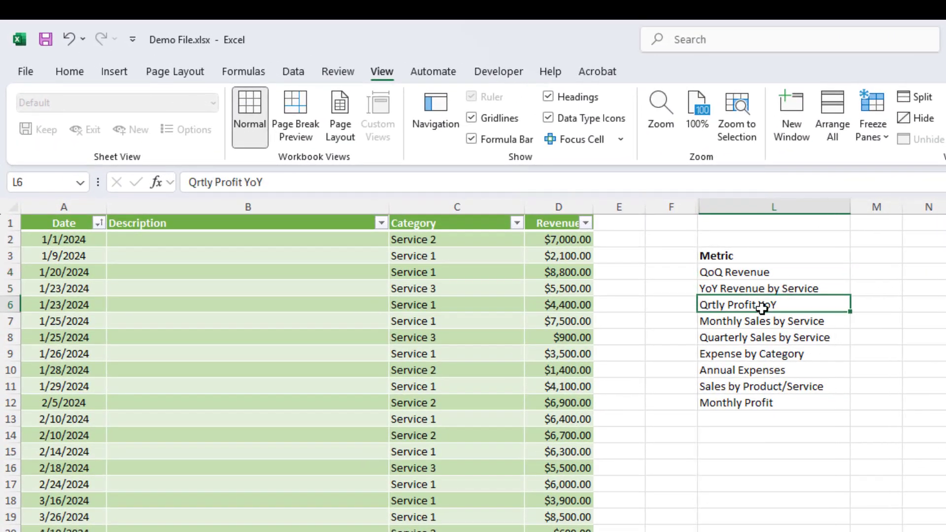
Fill M3:M12 with Chart Type, Column, Column, Column, Line, Column, Line, Bar, Pie, Column, and widen column M
key("alt+Tab")
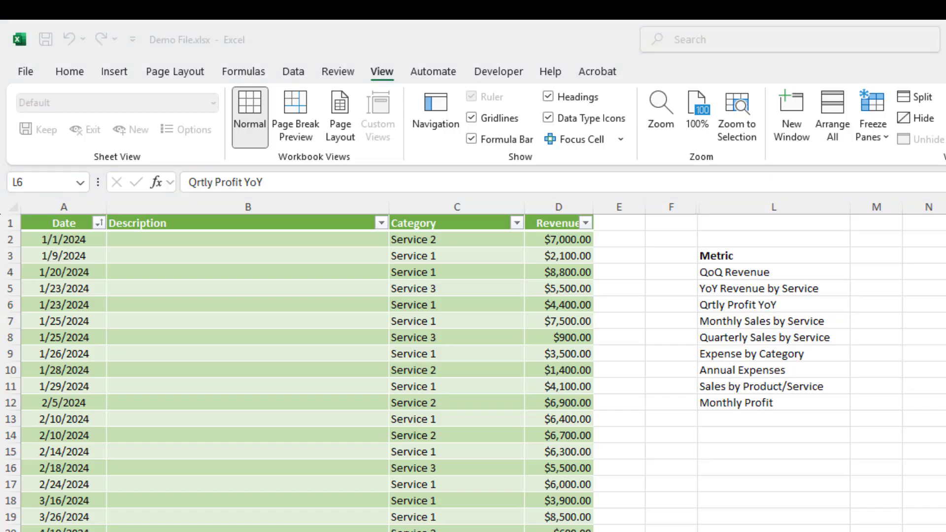
left_click(887, 258)
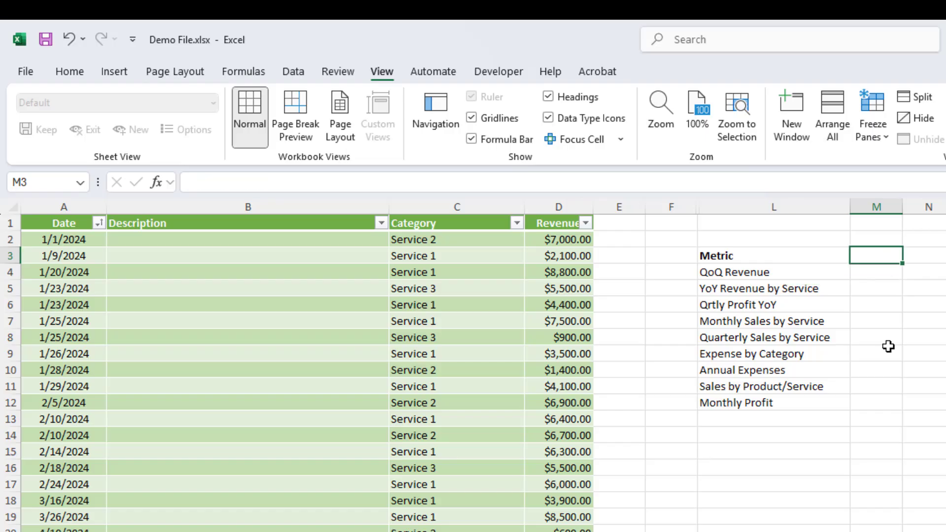
type("Chart Type Column Column Column Line Column Line Bar Pie Column")
left_click_drag(902, 206, 938, 207)
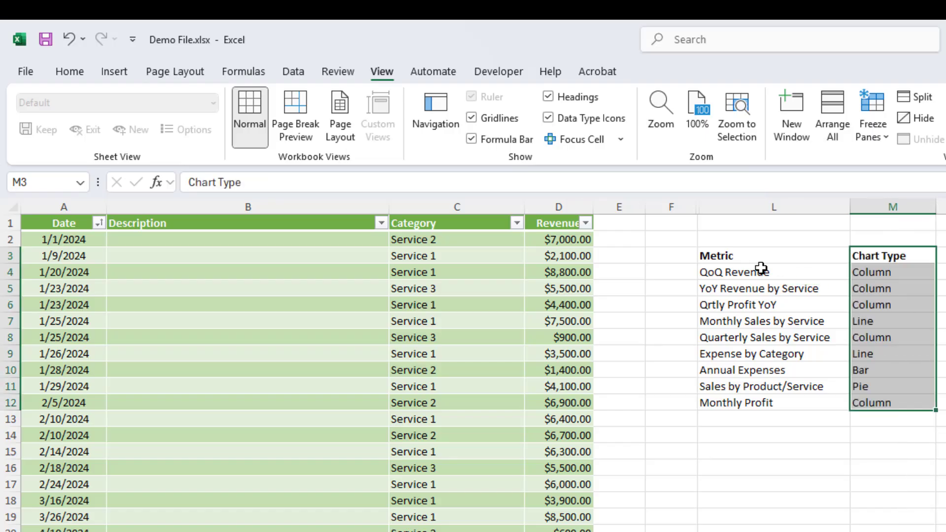
Review the listed metrics together with the chart type assigned to each one
left_click(802, 275)
left_click_drag(802, 275, 855, 276)
left_click_drag(784, 288, 866, 291)
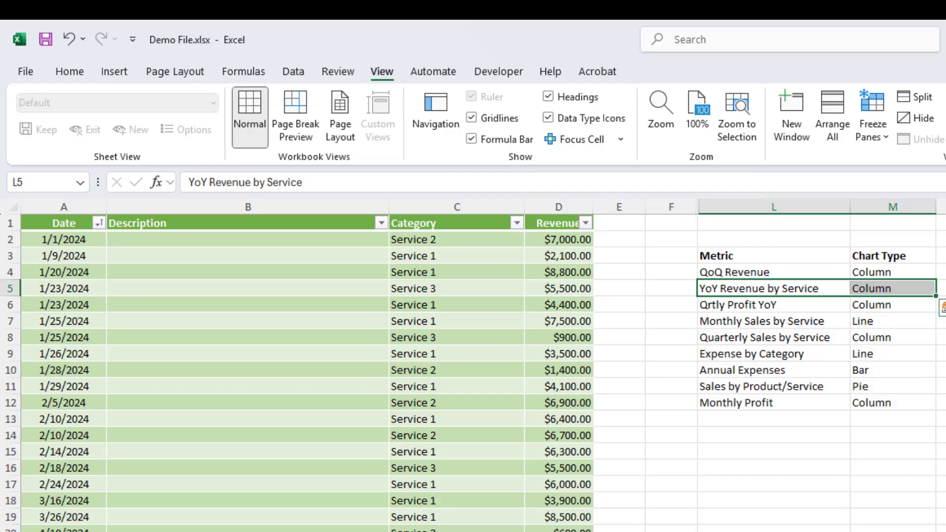
left_click(945, 371)
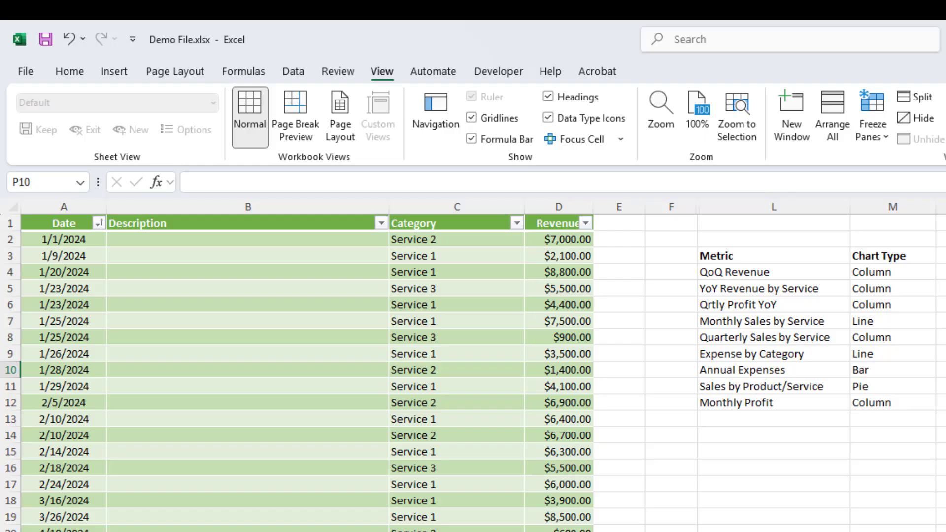
left_click(945, 444)
key("alt+Tab")
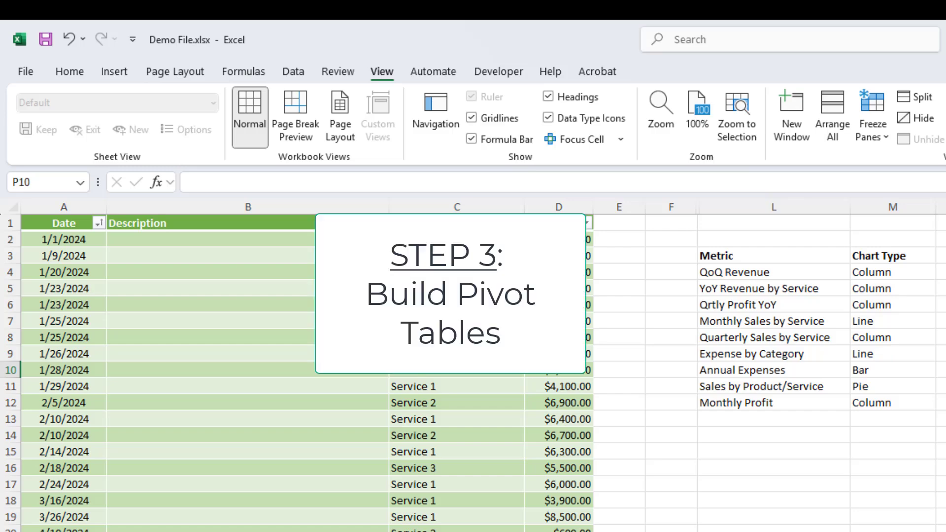
left_click_drag(750, 272, 786, 401)
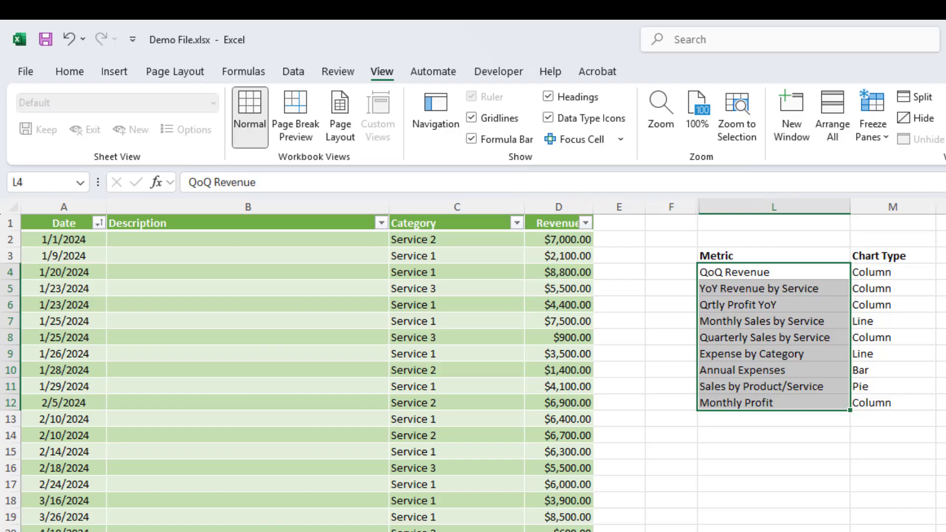
left_click(248, 370)
left_click(249, 271)
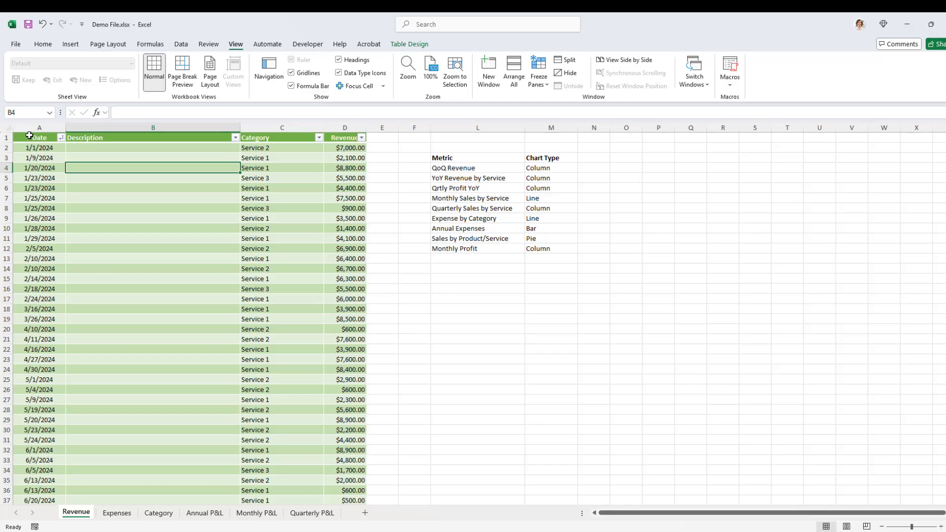
left_click_drag(31, 135, 347, 145)
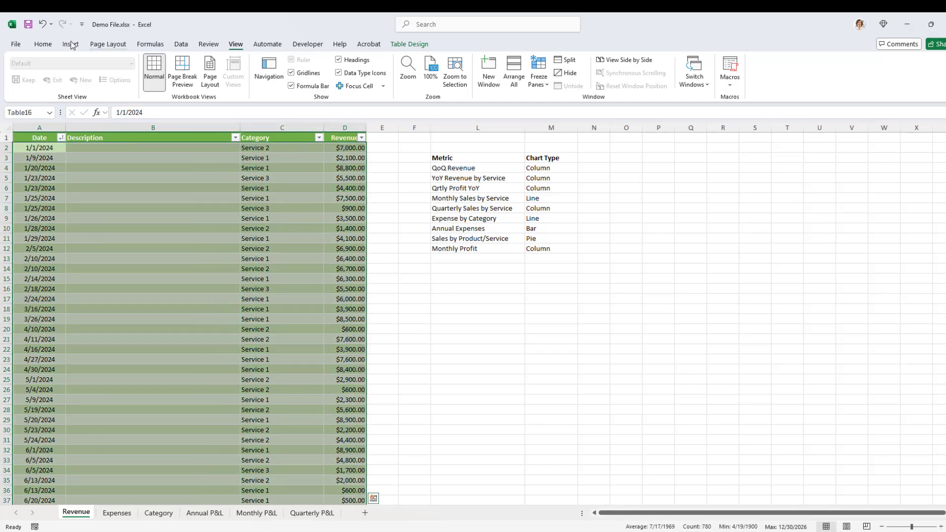
left_click(43, 45)
left_click(501, 74)
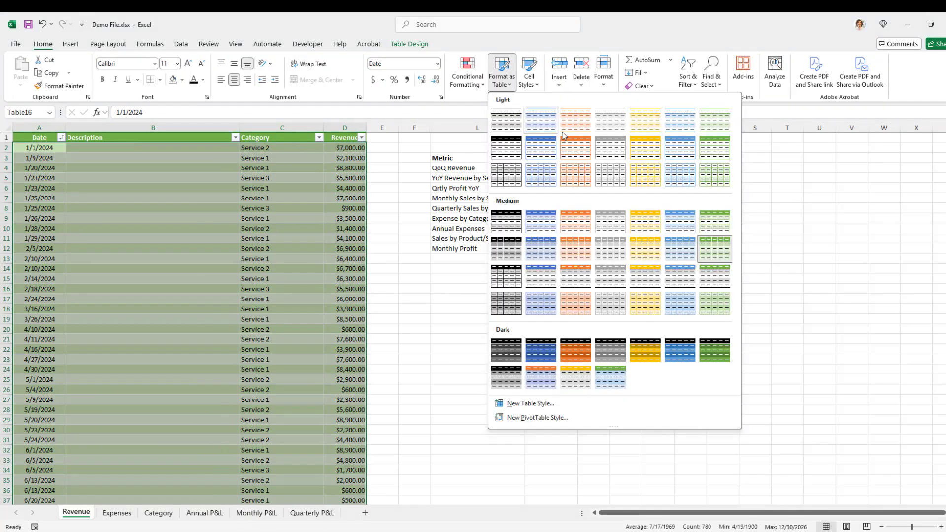
left_click(425, 259)
left_click(165, 188)
Insert a PivotTable based on the revenue table, placed on a new worksheet
left_click(147, 160)
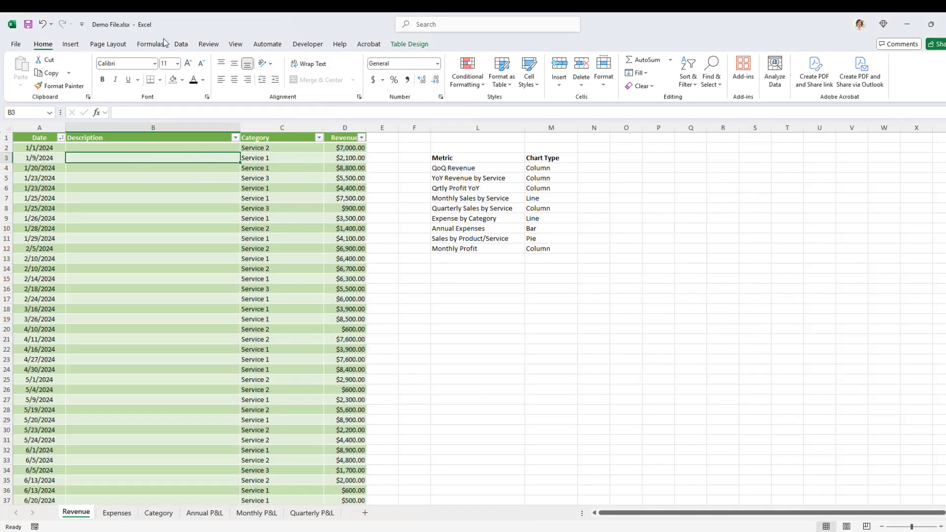
left_click(78, 45)
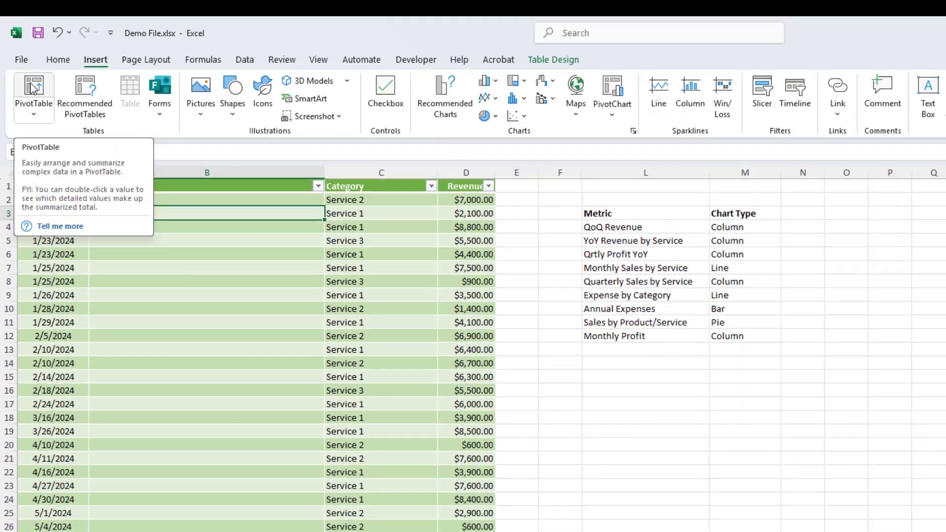
left_click(32, 89)
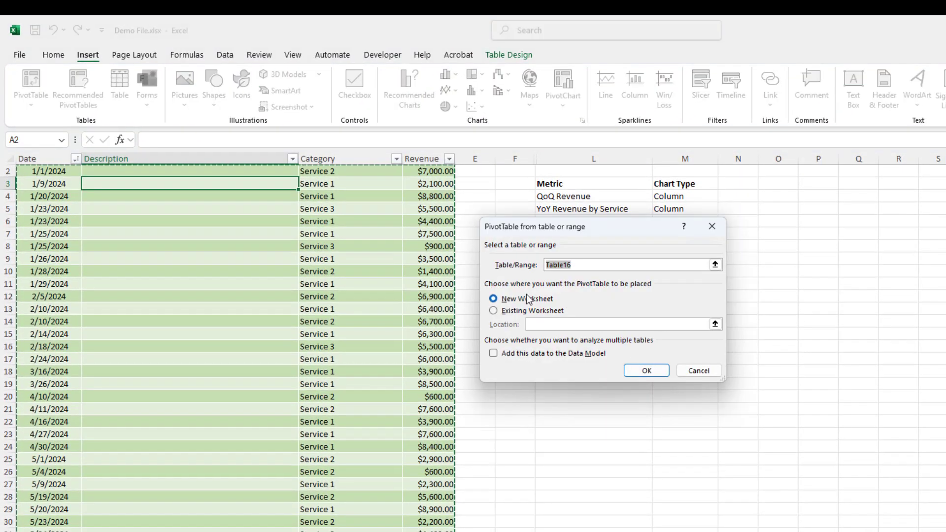
left_click(664, 375)
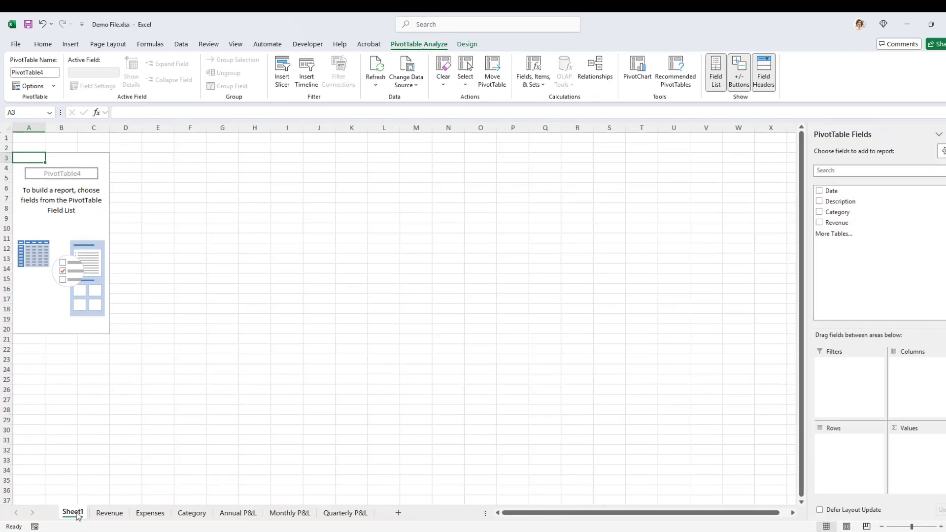
Rename the new PivotTable sheet as Qrtly Rev By Service
double_click(75, 513)
type("Q")
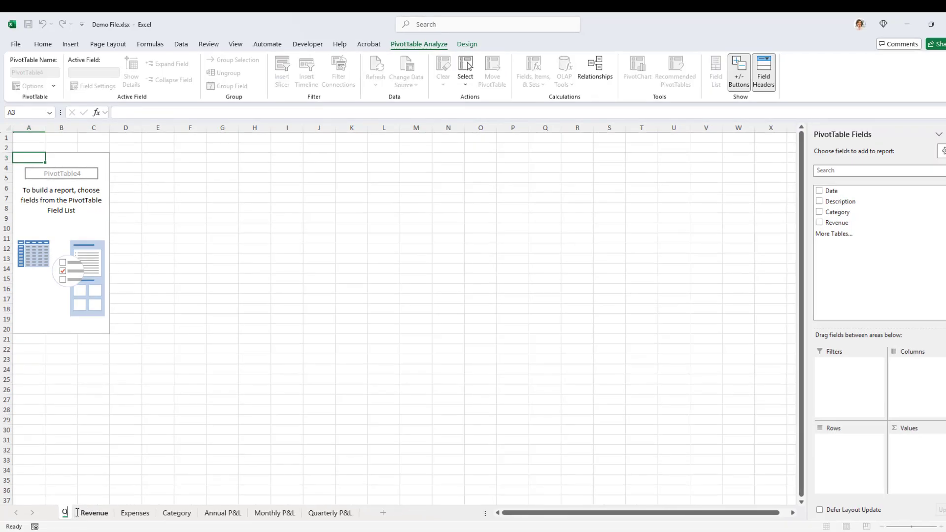
type("rtly Rev By Service")
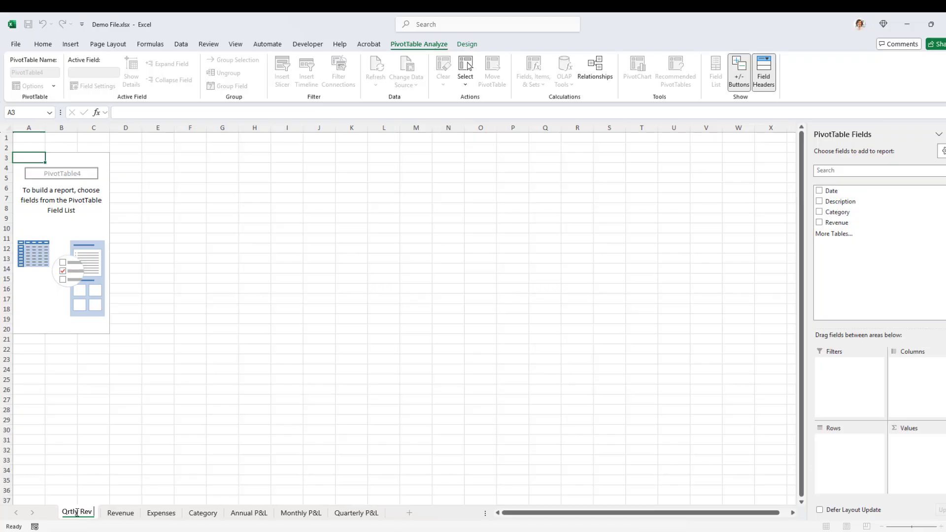
key("Return")
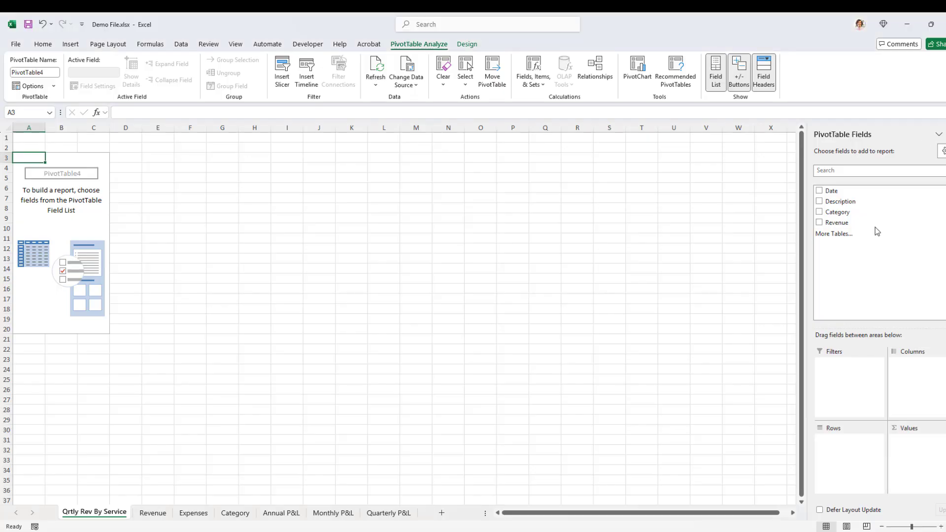
Lay out the PivotTable with Date in the rows, Category in the columns and Revenue as the summed values
left_click_drag(852, 193, 863, 455)
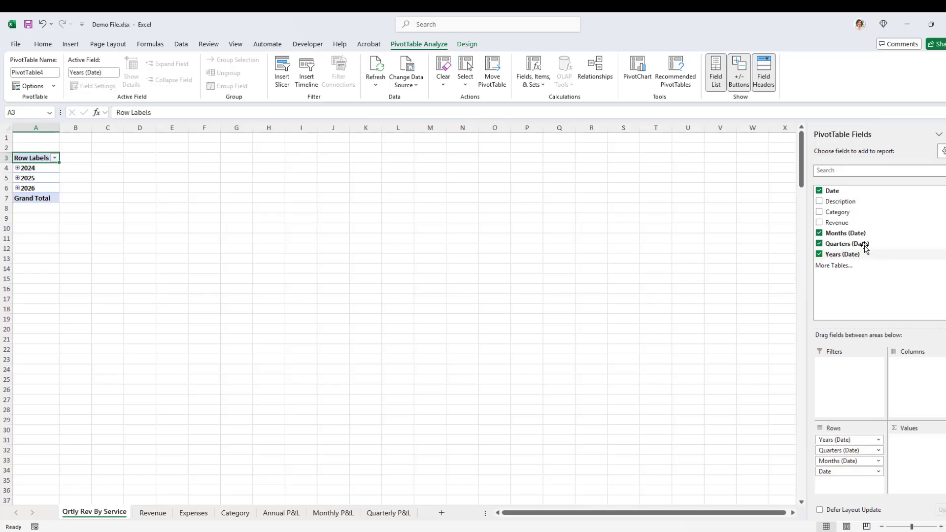
left_click_drag(836, 213, 910, 366)
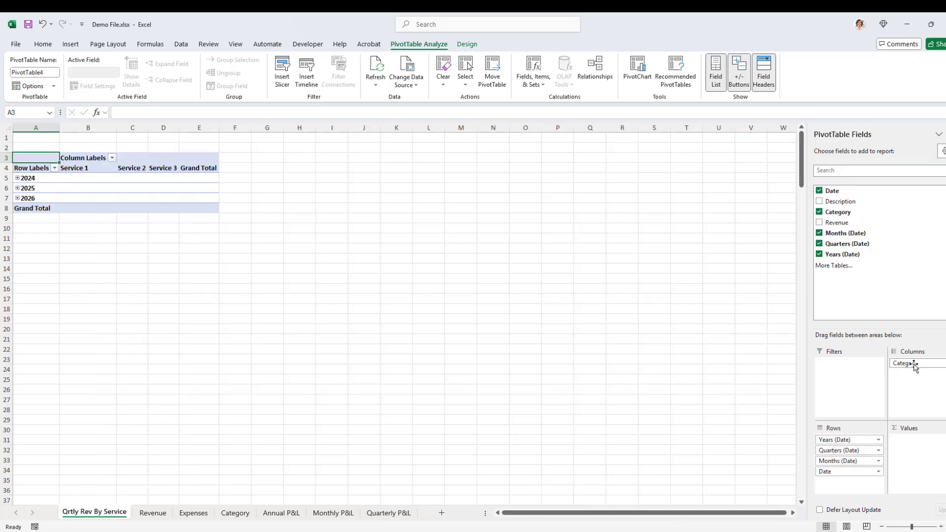
left_click_drag(844, 227, 923, 474)
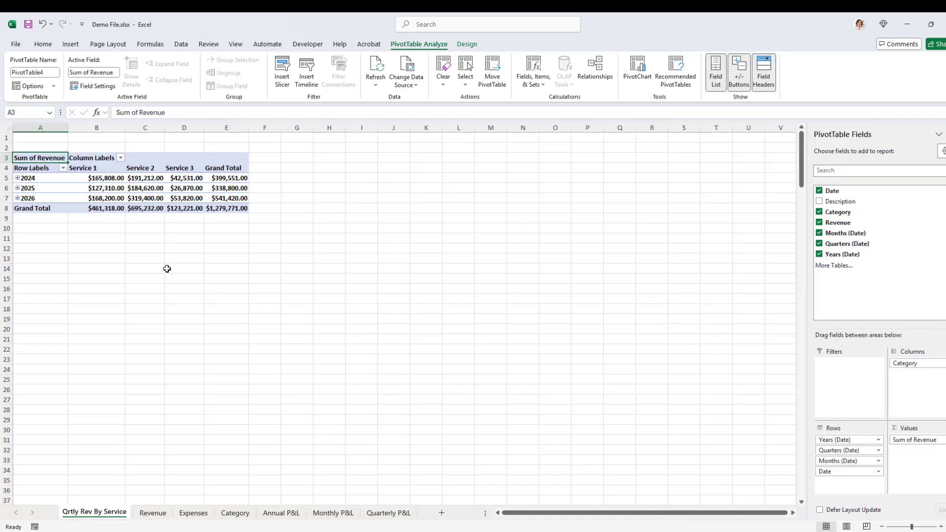
left_click_drag(99, 168, 187, 168)
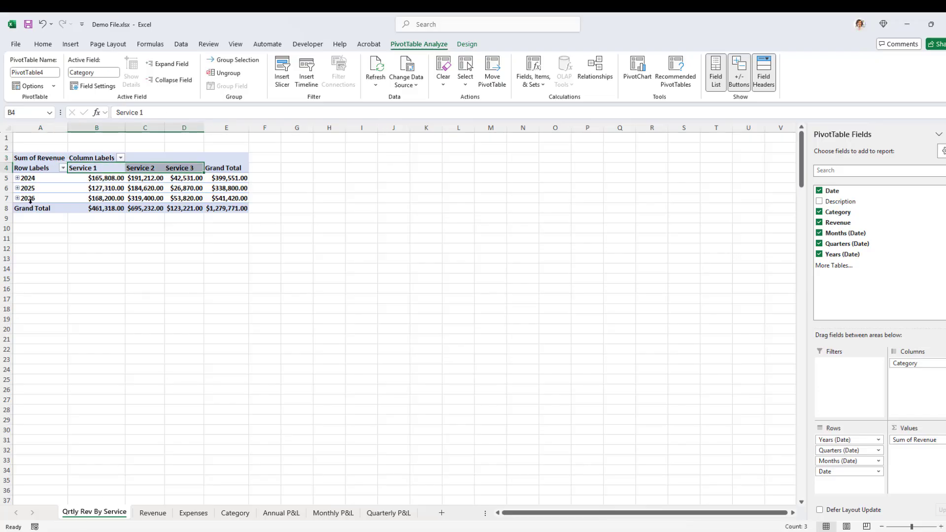
Remove Years, Months and Date from the PivotTable's rows, keeping only Quarters (Date)
left_click(852, 440)
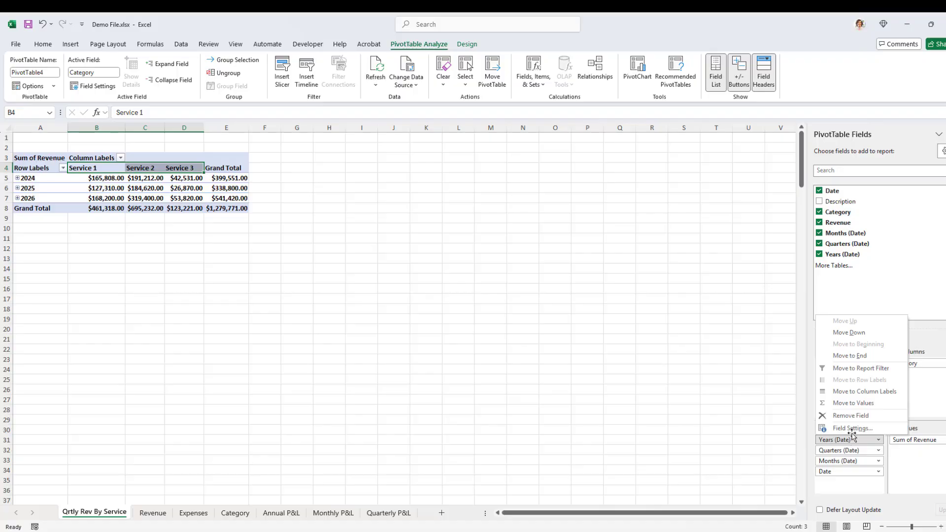
left_click(852, 417)
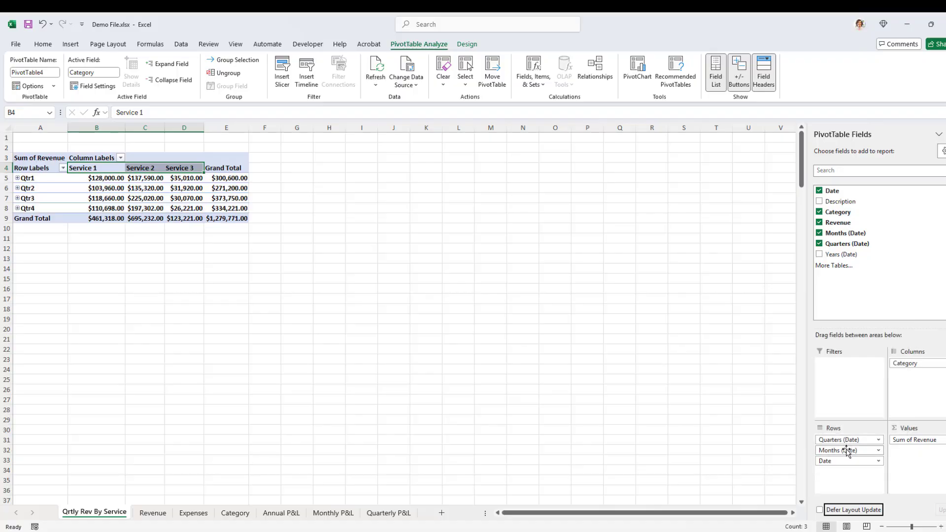
left_click(847, 453)
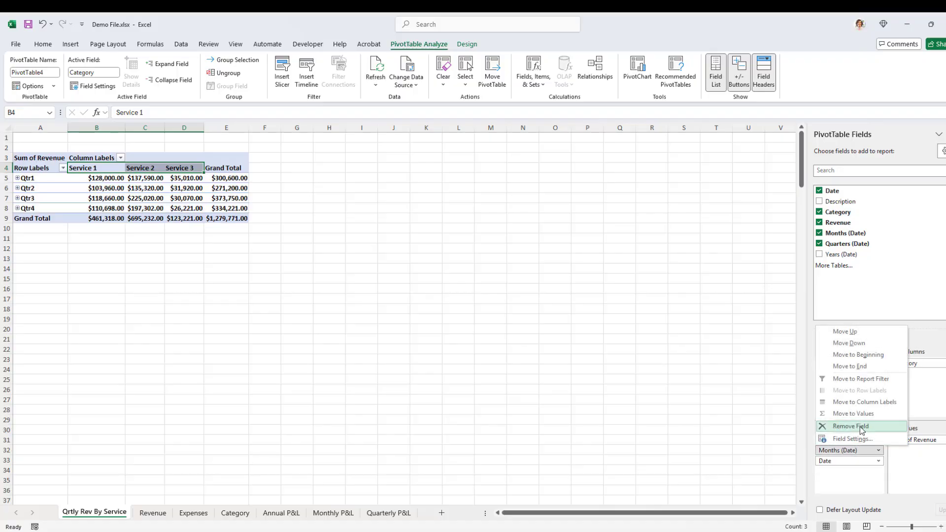
left_click(855, 423)
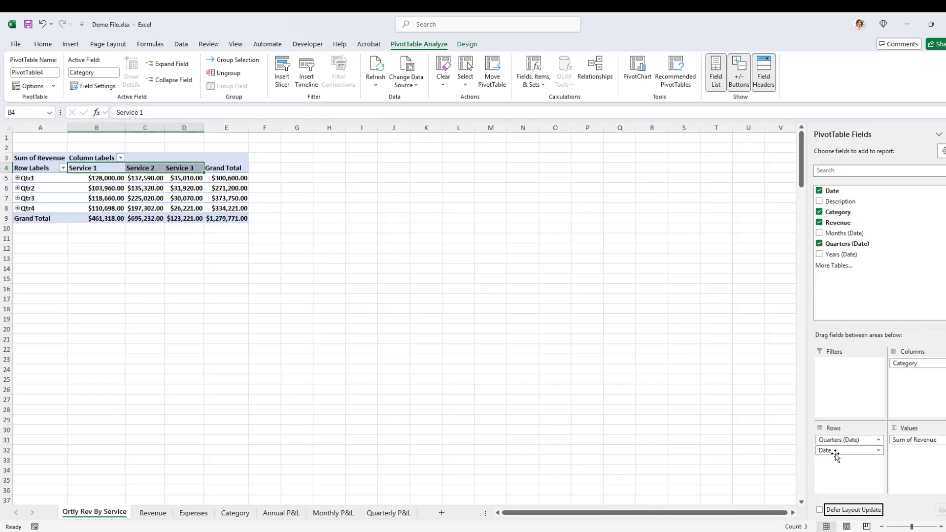
left_click(843, 454)
left_click(847, 425)
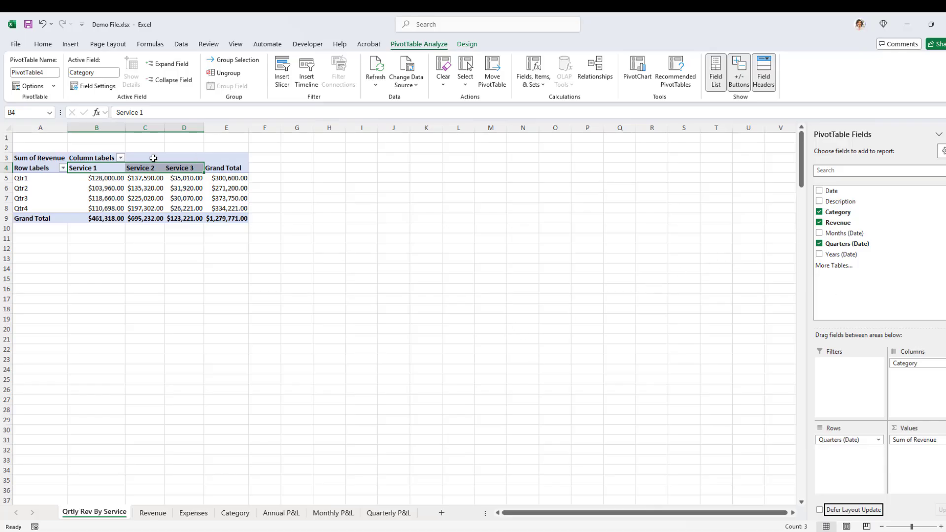
Insert a clustered column PivotChart from the quarterly revenue PivotTable and place it just beside the table
left_click(181, 187)
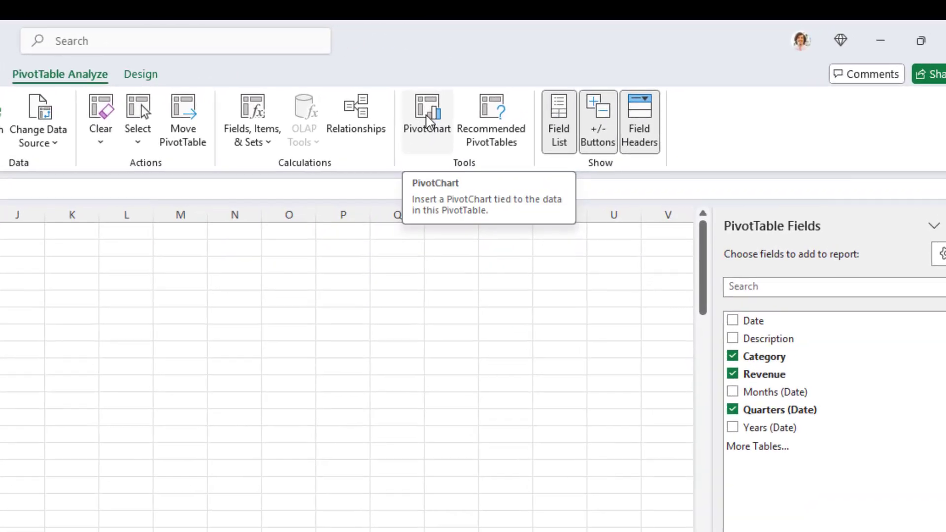
left_click(427, 121)
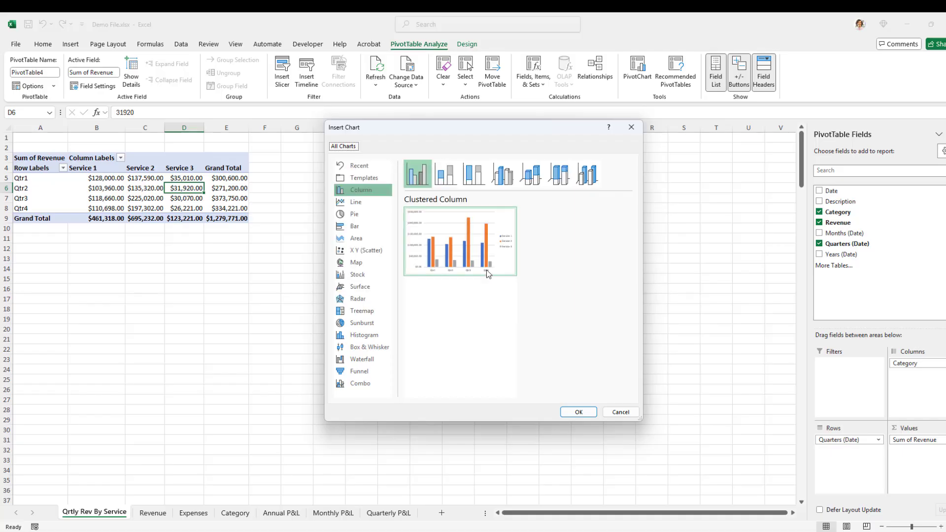
left_click(579, 413)
left_click_drag(492, 258, 475, 165)
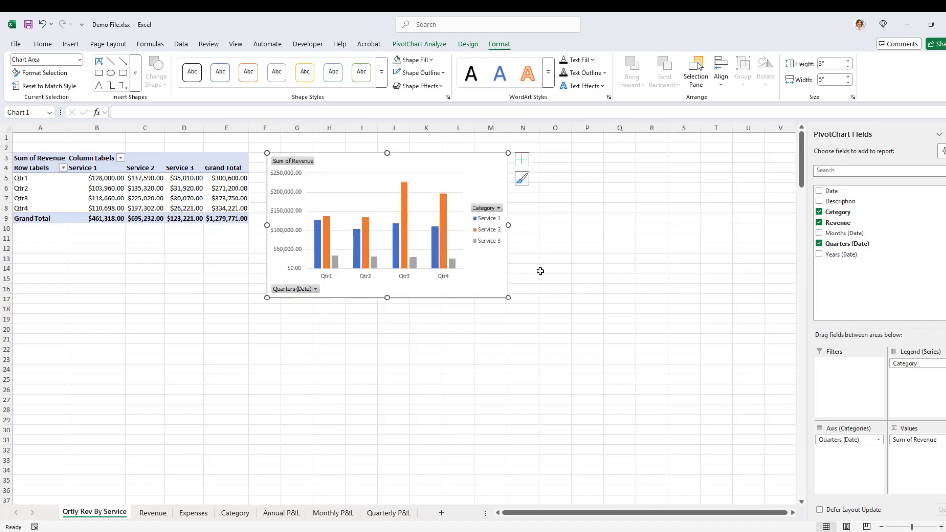
Format the quarterly chart's area with no fill and no border line
right_click(491, 288)
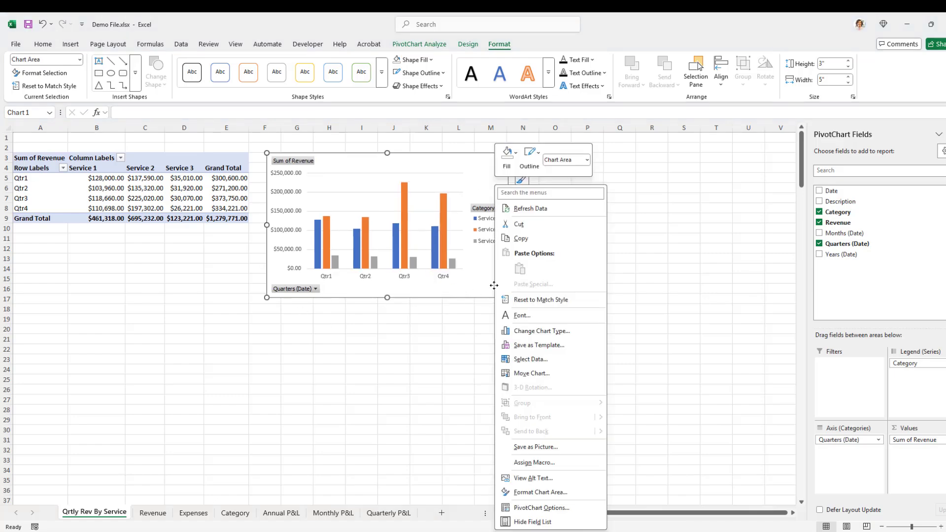
left_click(541, 492)
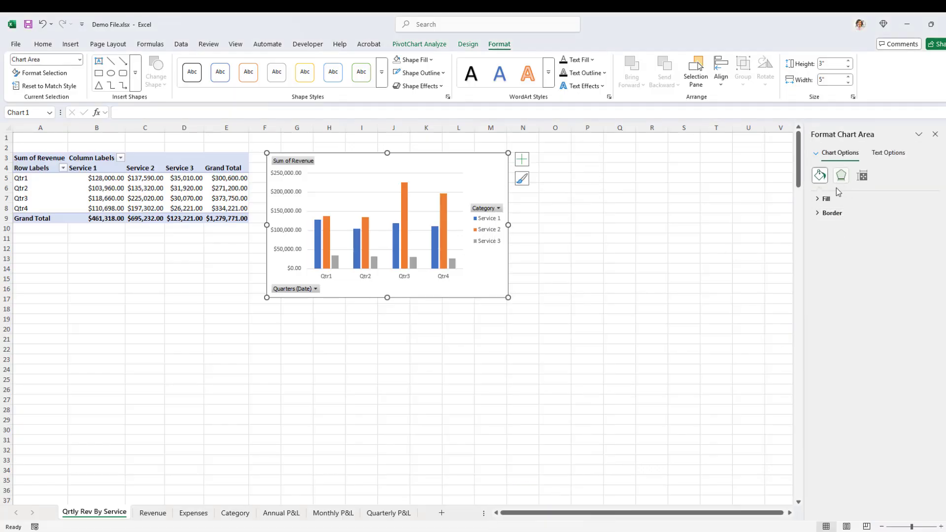
left_click(826, 198)
left_click(825, 215)
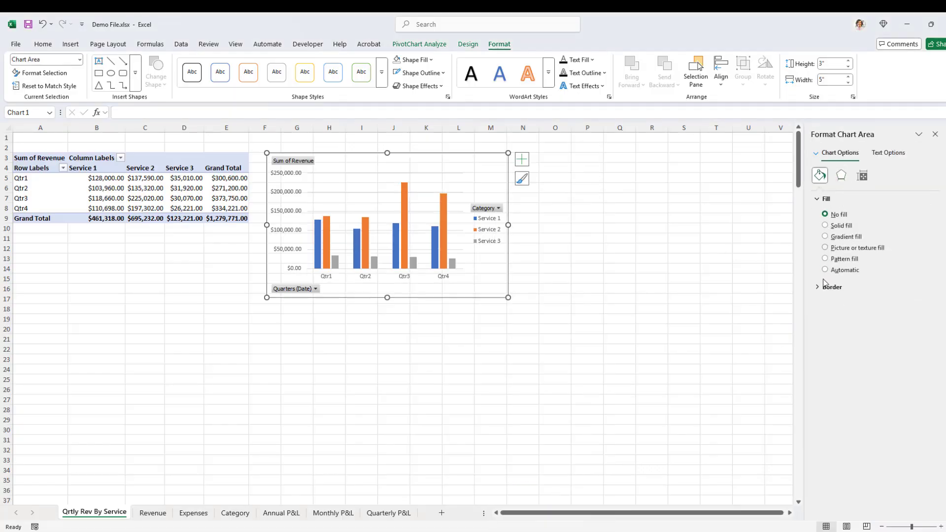
left_click(818, 287)
left_click(825, 303)
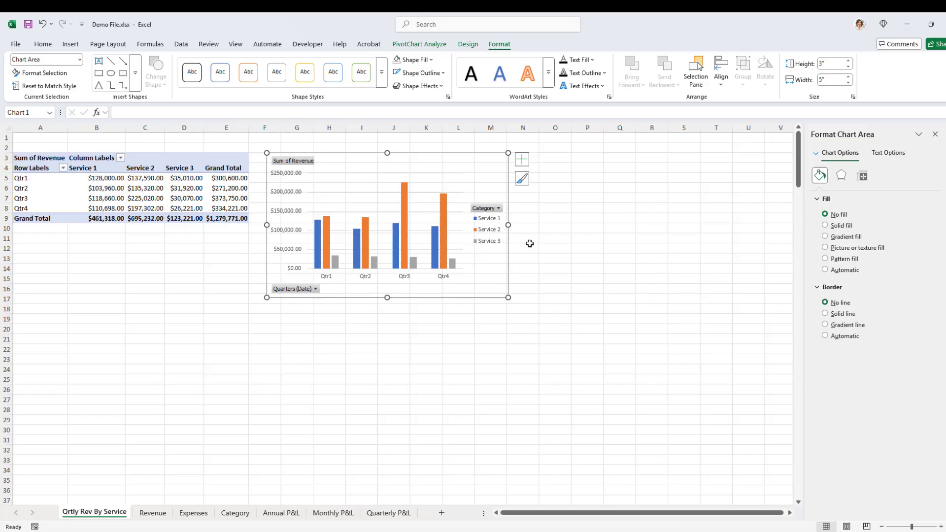
Hide all field buttons on the quarterly revenue chart
right_click(302, 290)
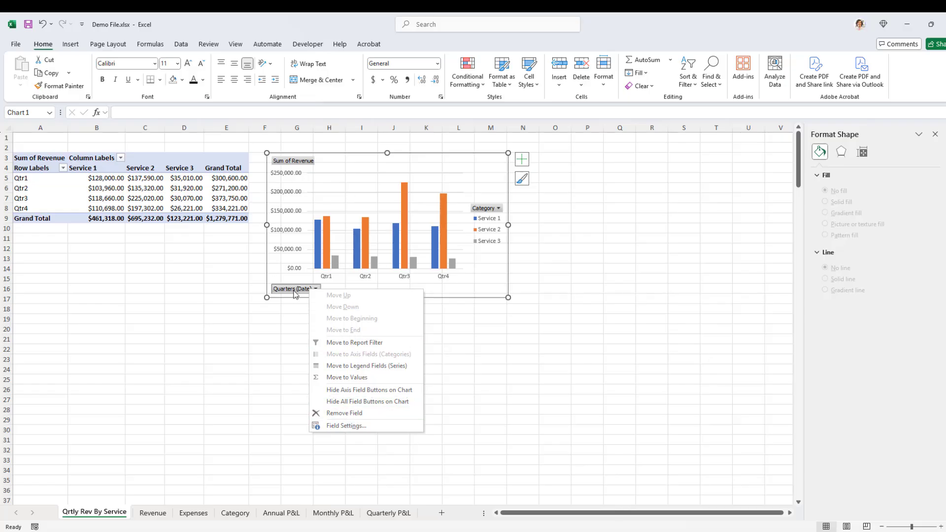
left_click(381, 401)
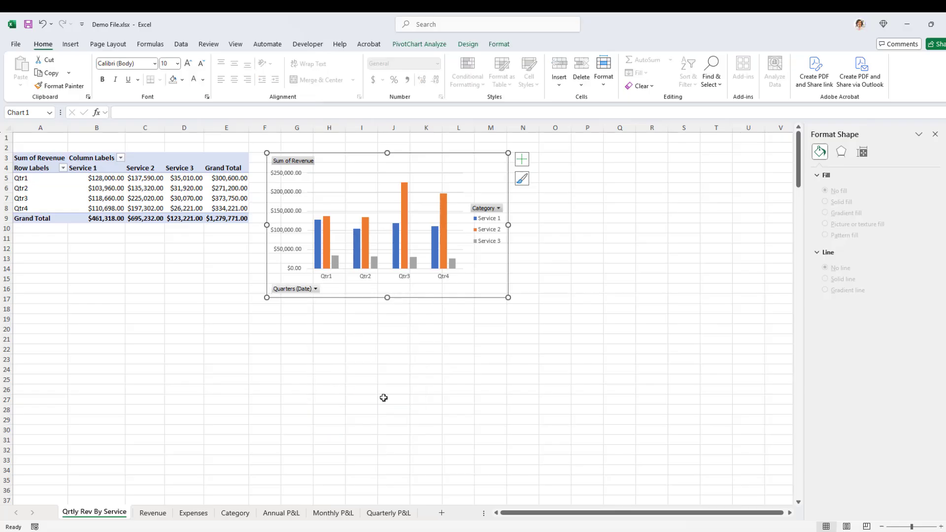
left_click(579, 251)
Position the quarterly chart's legend at the bottom of the chart and deselect the chart
left_click(495, 216)
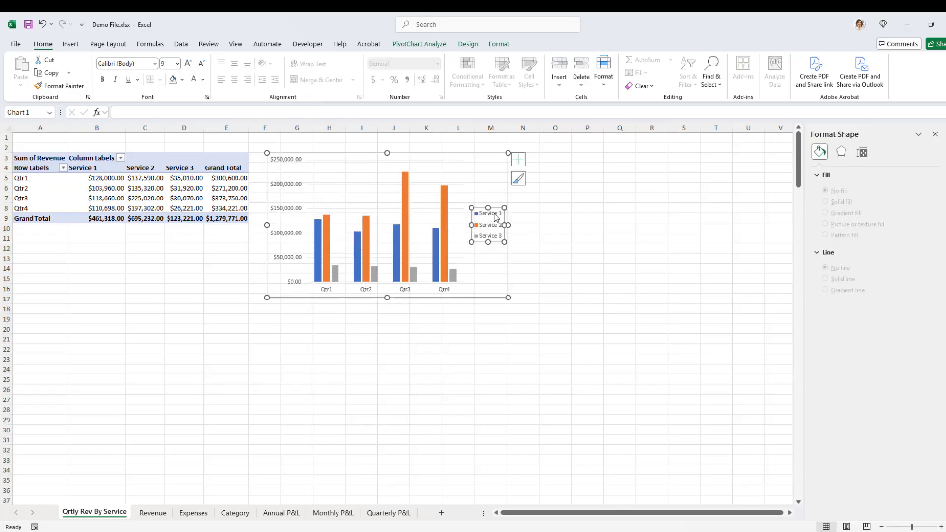
left_click(518, 159)
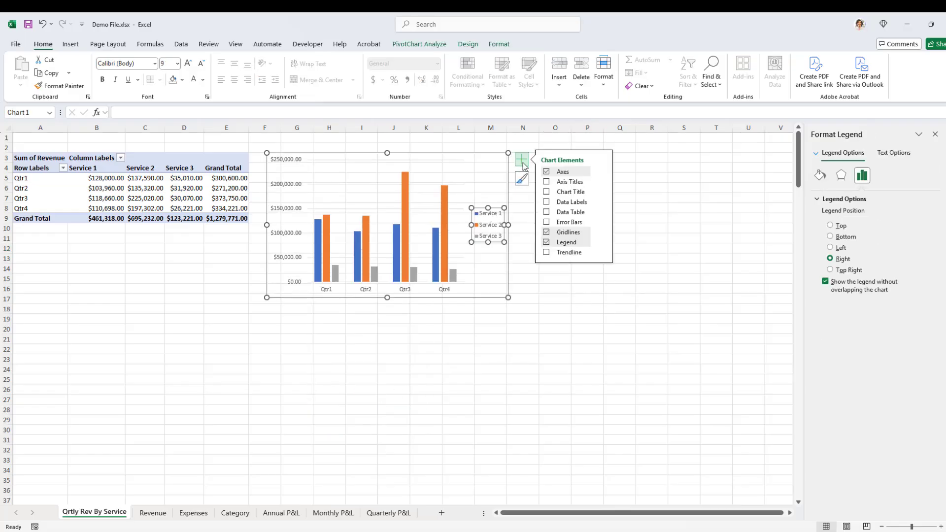
left_click(602, 243)
left_click(648, 281)
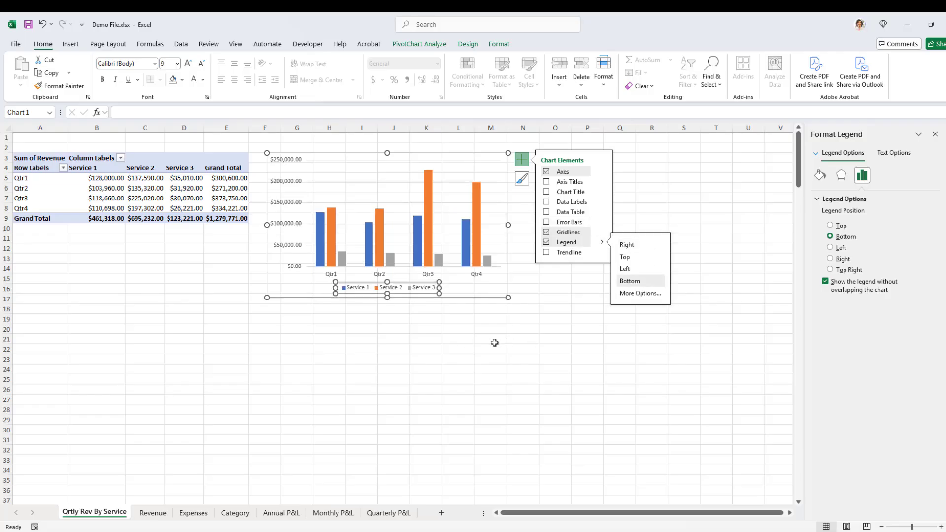
left_click(538, 341)
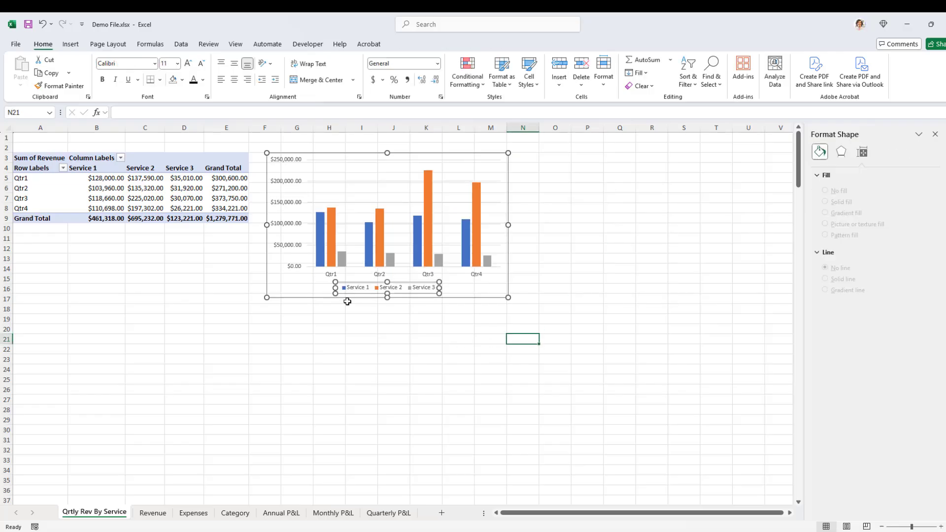
left_click(486, 290)
left_click(539, 357)
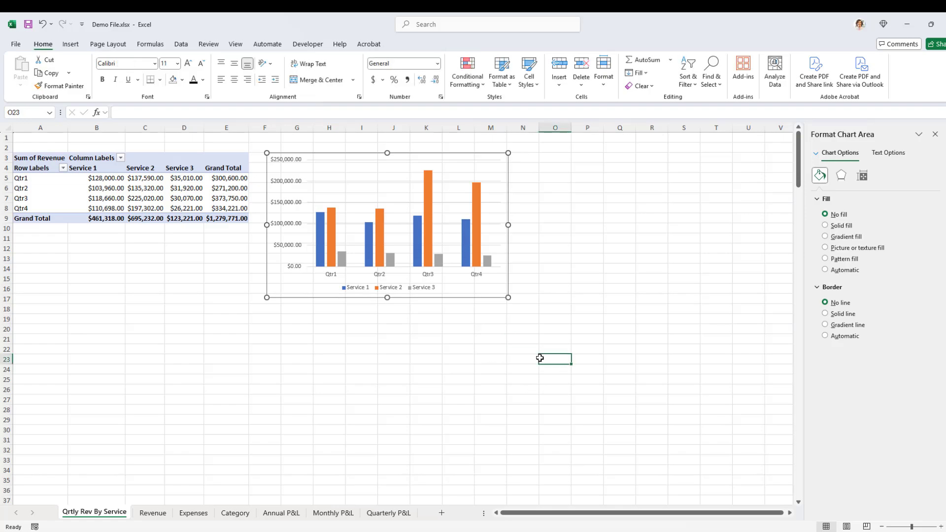
left_click(478, 292)
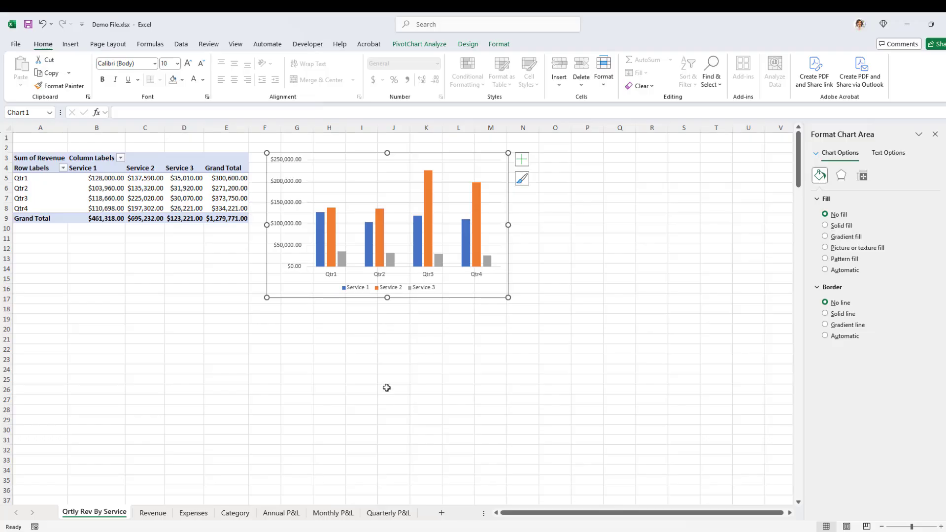
left_click(336, 382)
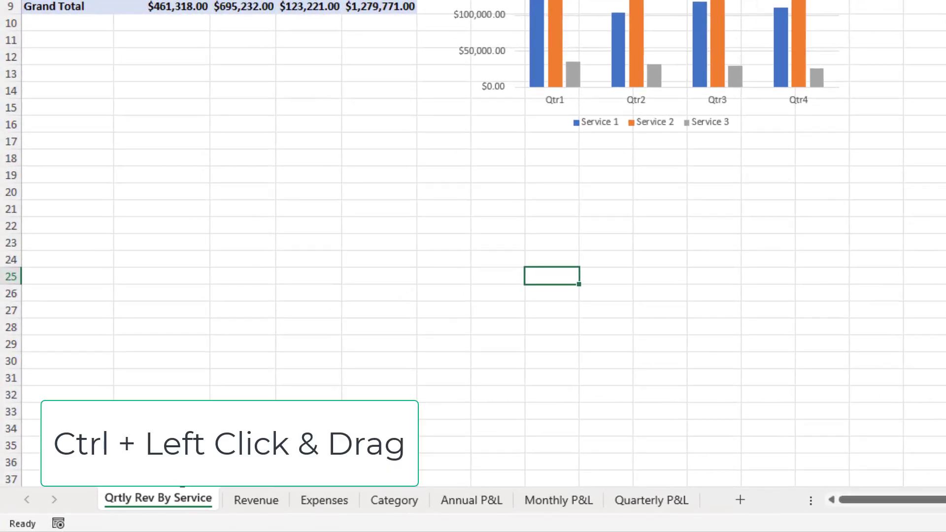
Duplicate the Qrtly Rev By Service sheet directly after itself and rename the copy as Mo Rev by Service
left_click_drag(182, 488, 238, 498)
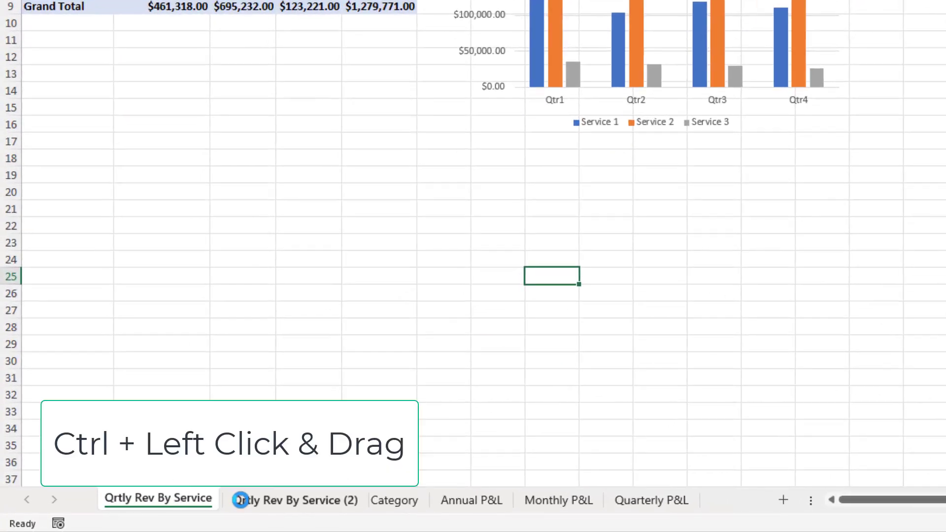
double_click(302, 501)
type("Mo Rev")
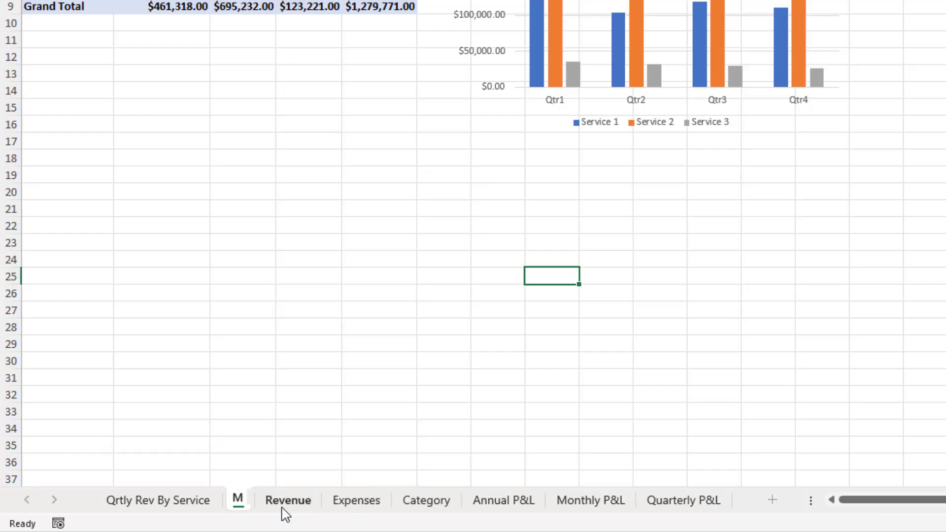
type(" by Service")
key("Return")
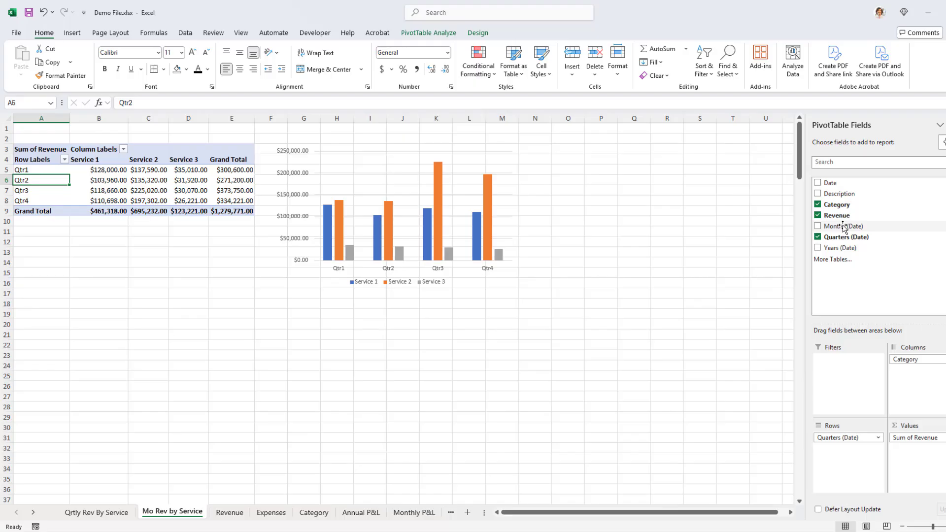
Replace Quarters (Date) with Months (Date) in the rows of the PivotTable on the Mo Rev by Service sheet
left_click_drag(844, 227, 853, 444)
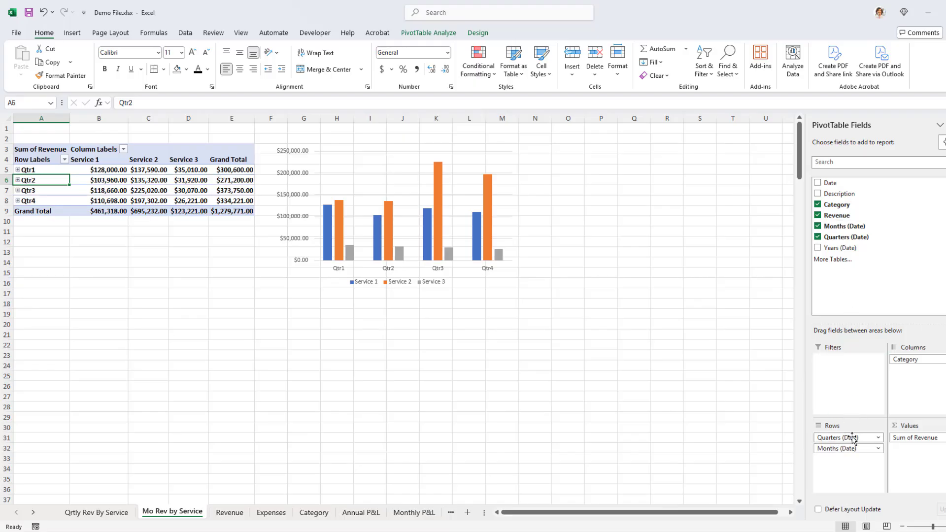
left_click(852, 437)
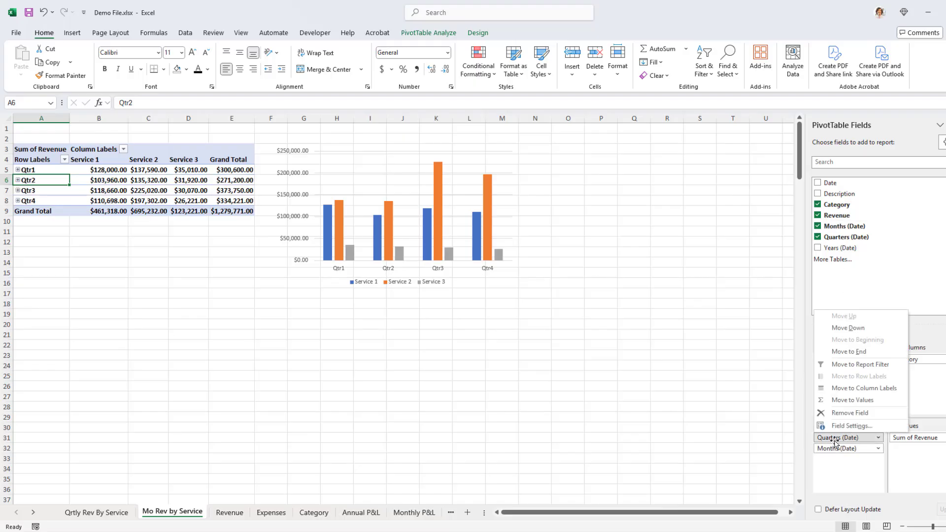
left_click(856, 415)
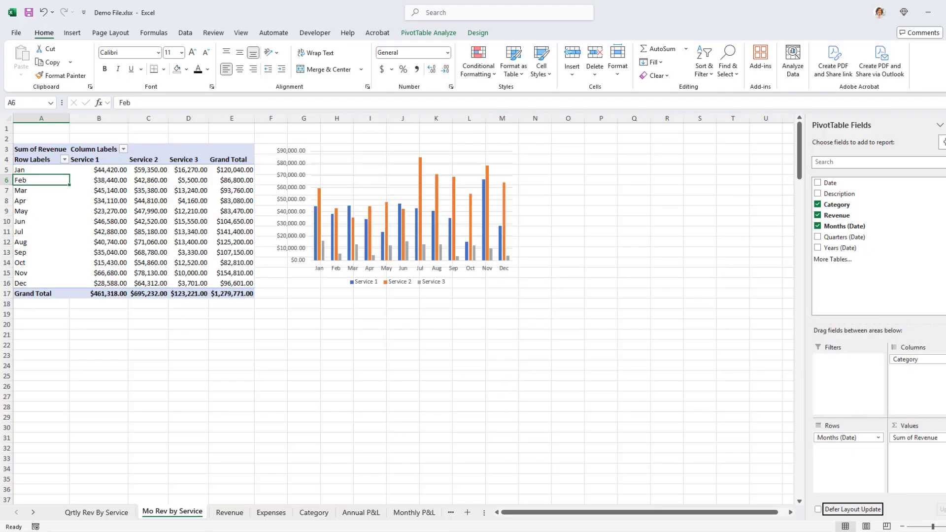
Change the monthly revenue PivotChart from clustered column to the basic Line type
left_click(391, 217)
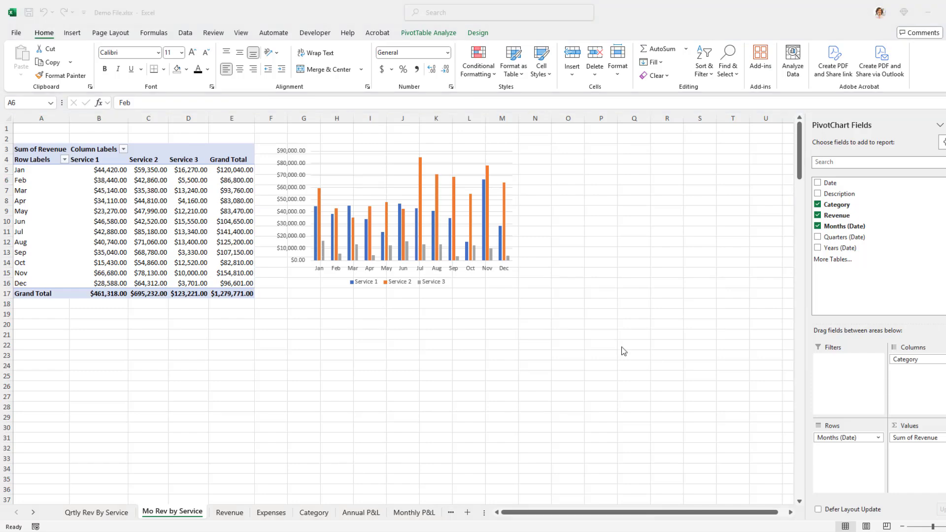
left_click(472, 280)
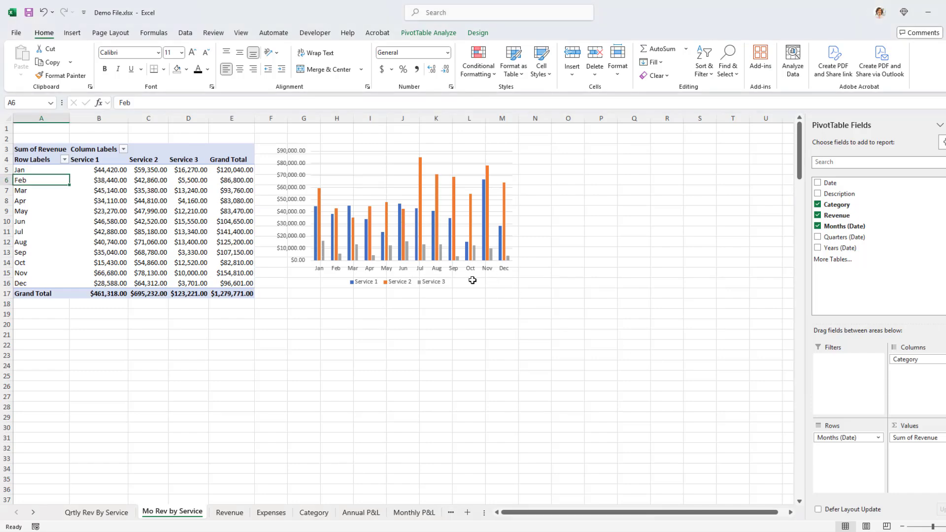
left_click(400, 169)
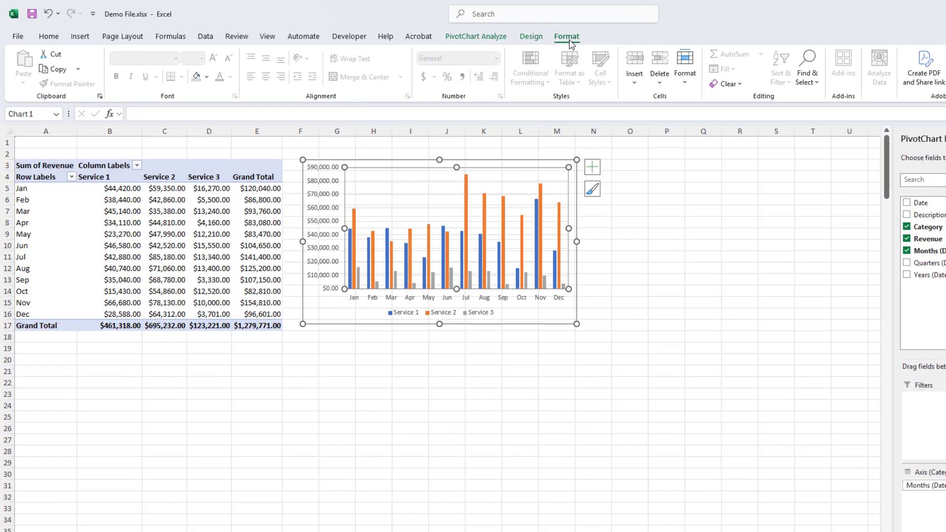
left_click(511, 32)
left_click(479, 33)
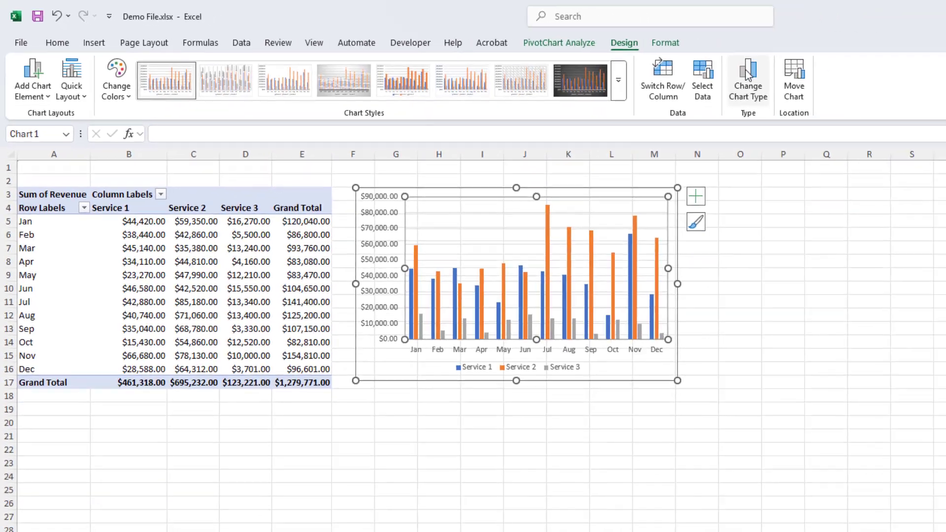
left_click(925, 97)
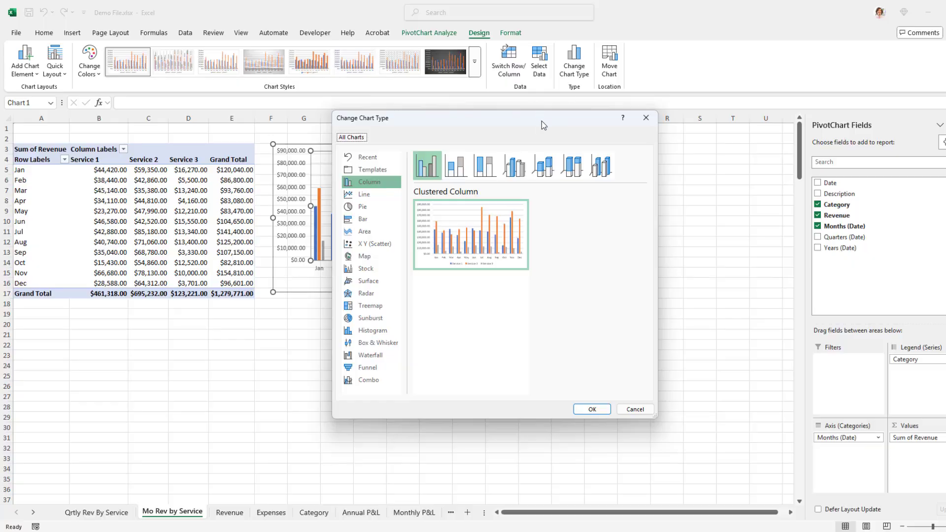
left_click_drag(542, 121, 695, 113)
left_click(527, 190)
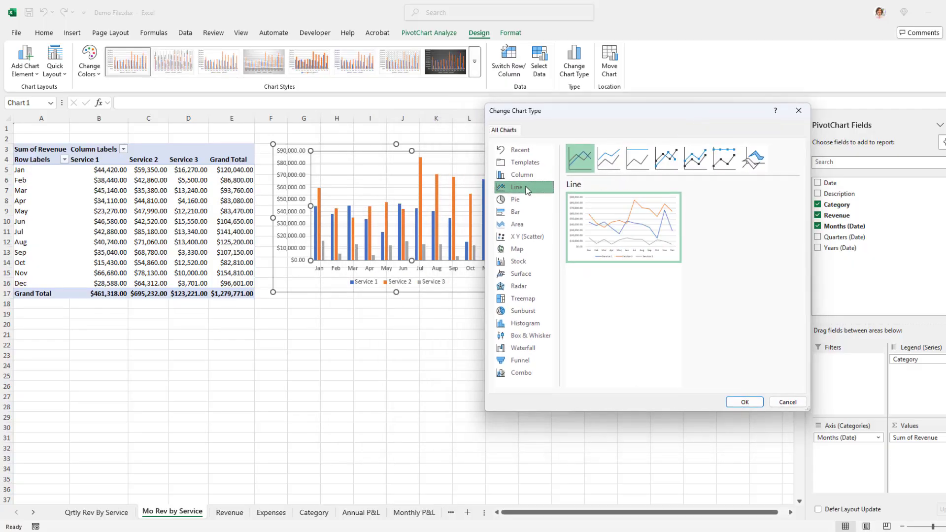
left_click(745, 402)
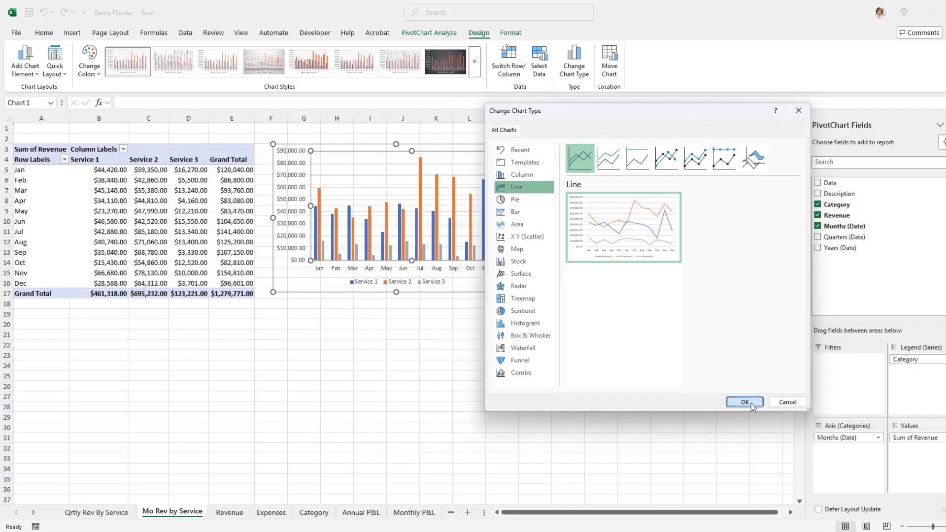
key("Escape")
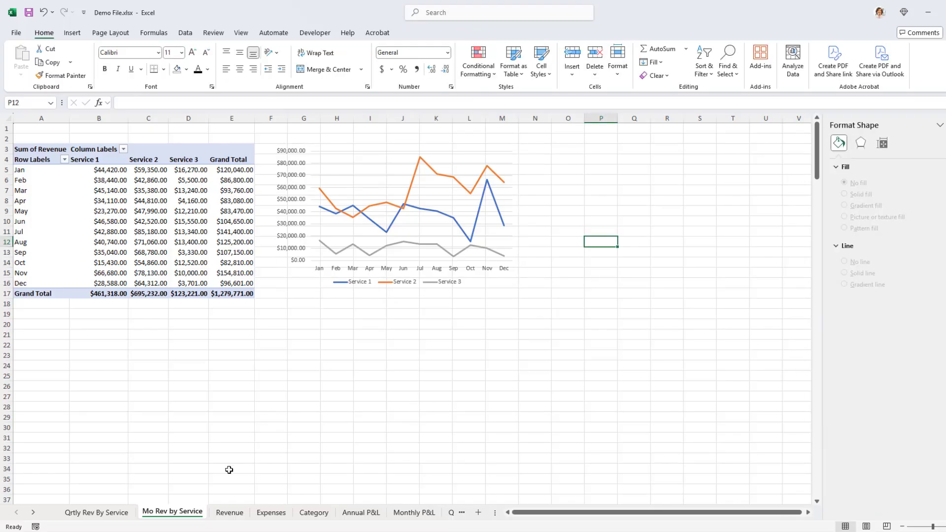
Duplicate the Mo Rev by Service sheet directly after itself, reusing all existing defined names, and rename the copy QoQ Sales
left_click(196, 475)
left_click_drag(209, 514, 214, 514)
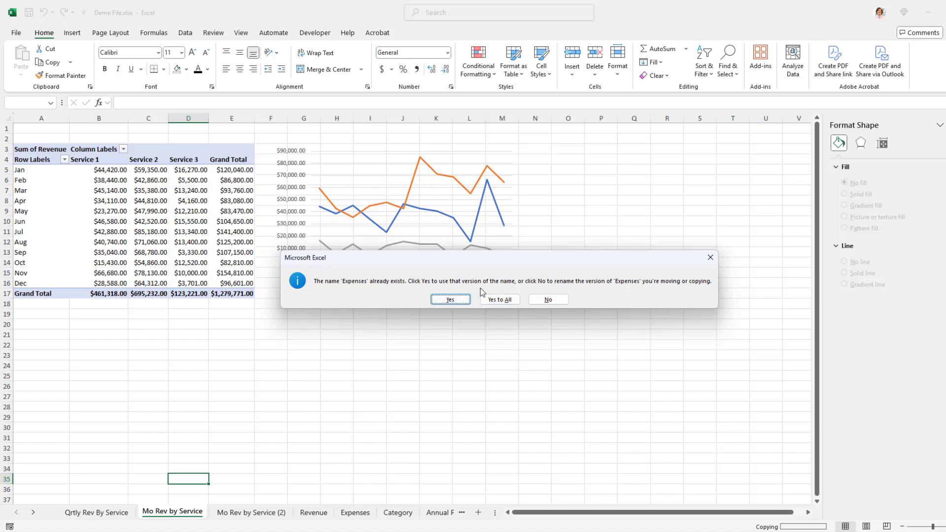
left_click(499, 299)
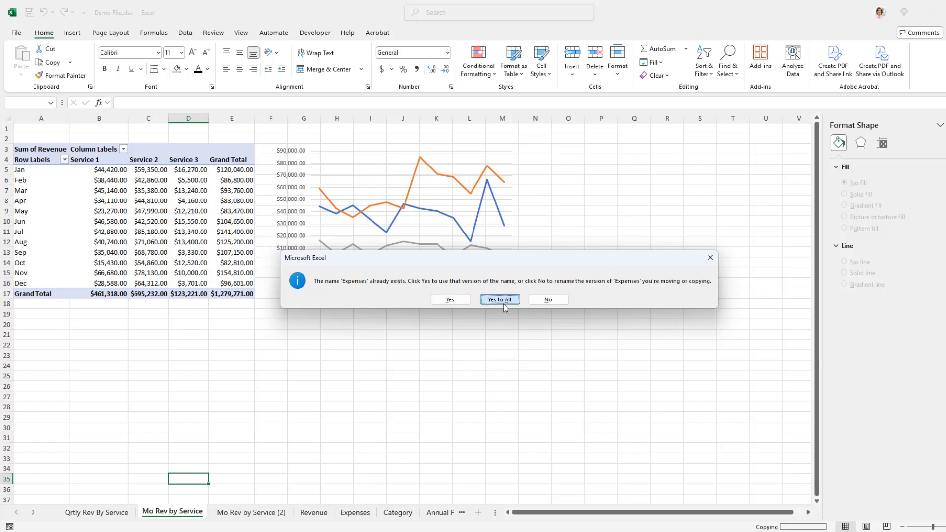
double_click(266, 513)
type("QoQ")
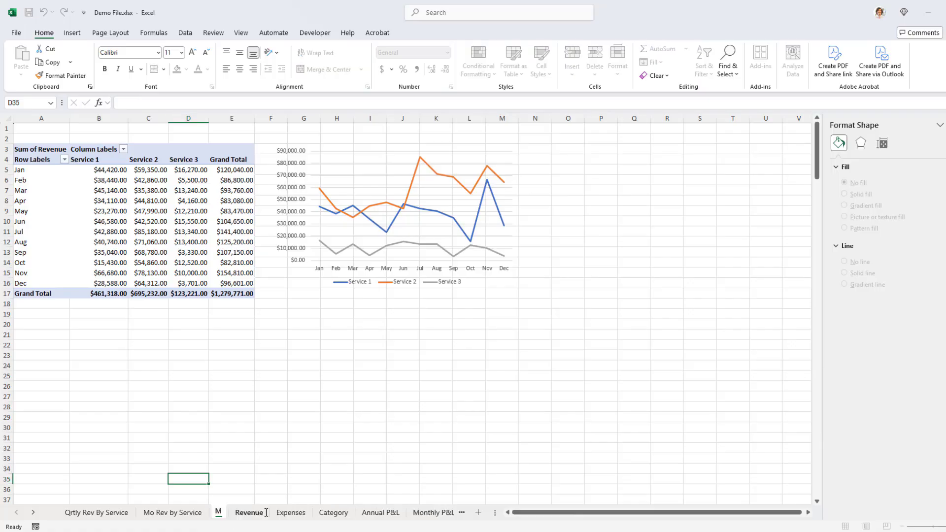
type(" Sales")
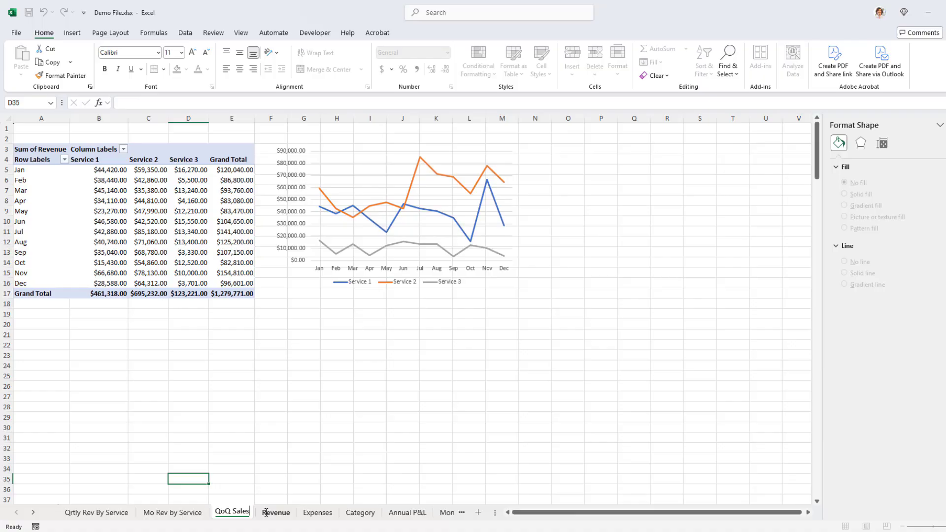
key("Return")
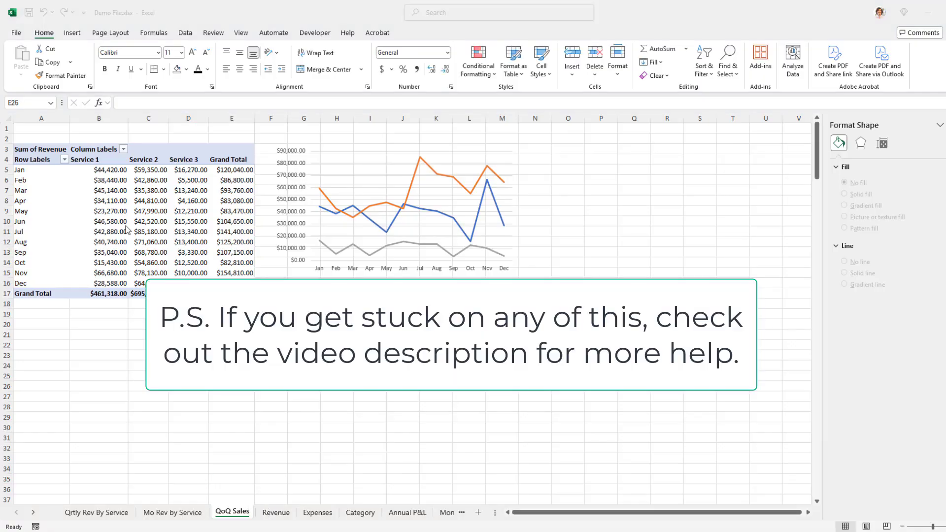
Replace Months (Date) with Quarters (Date) in the rows of the PivotTable on the QoQ Sales sheet
left_click(148, 211)
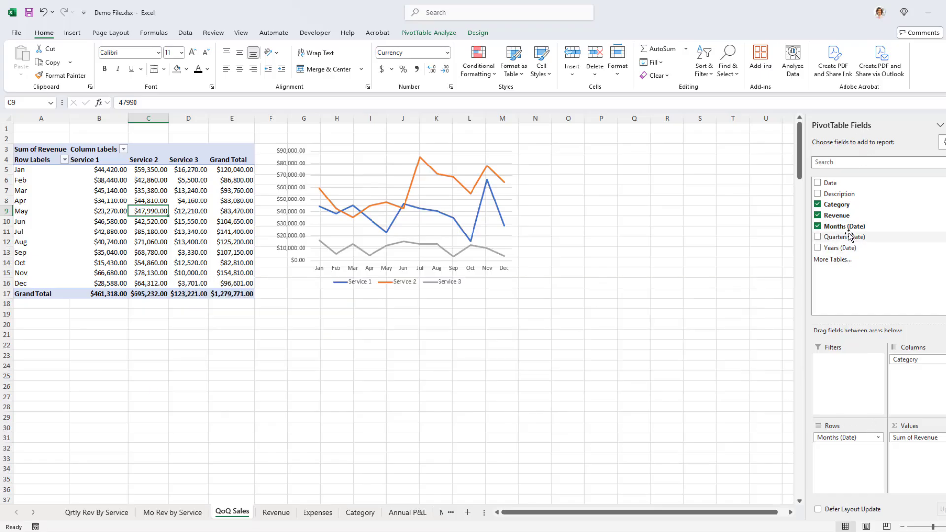
left_click_drag(845, 237, 842, 439)
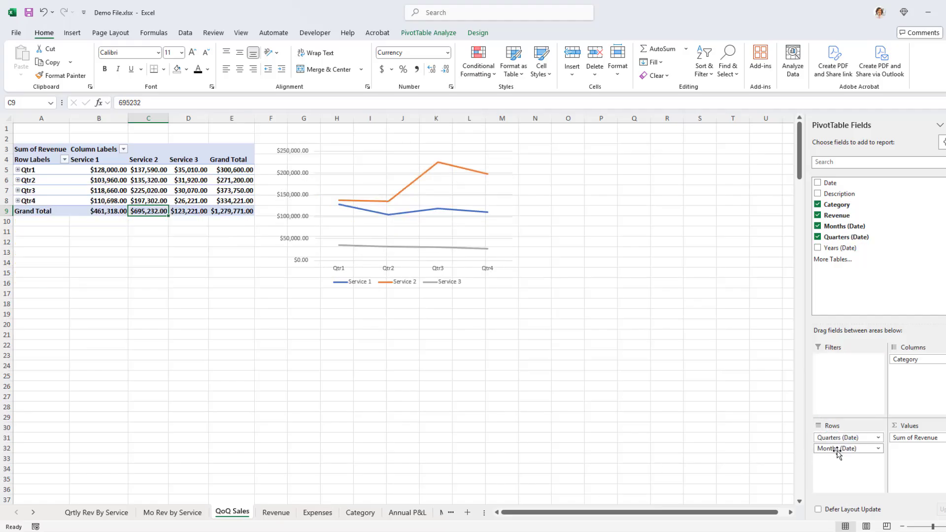
left_click(840, 451)
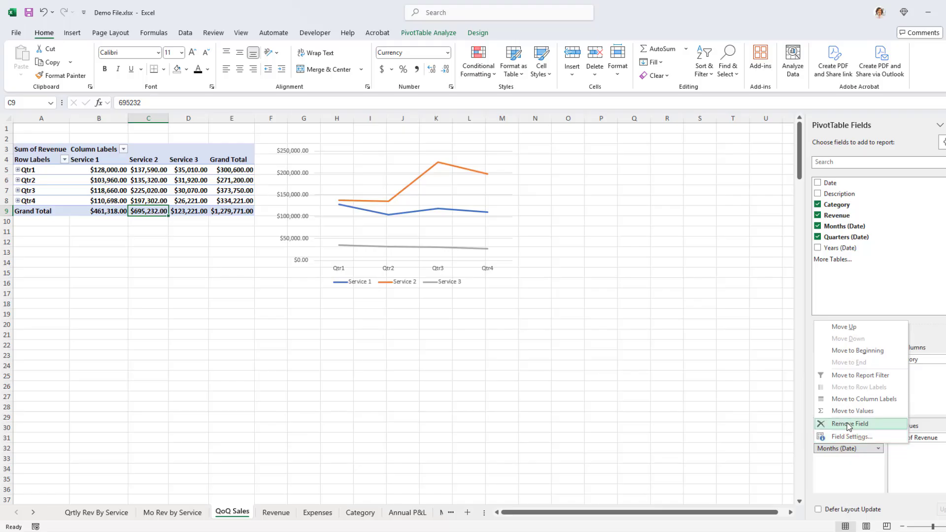
left_click(847, 424)
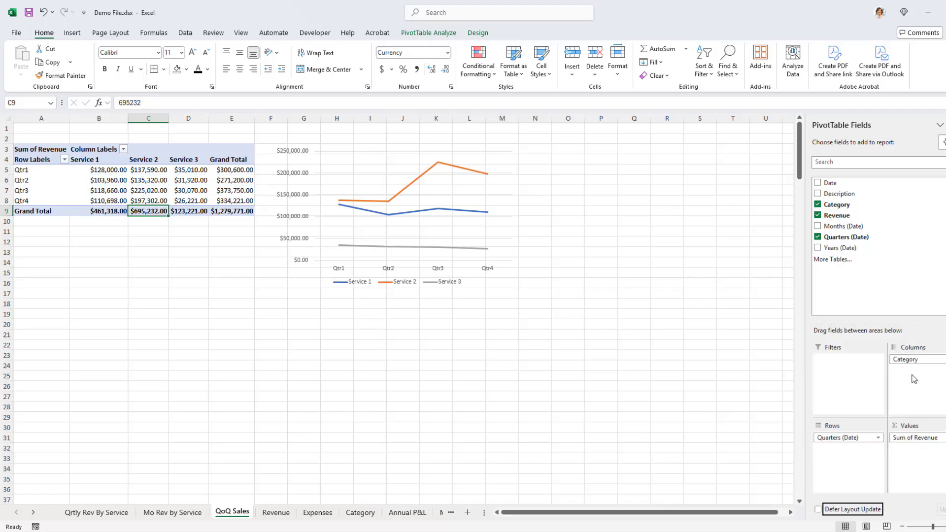
Replace Category with Years (Date) in the columns of the QoQ Sales PivotTable
left_click(914, 359)
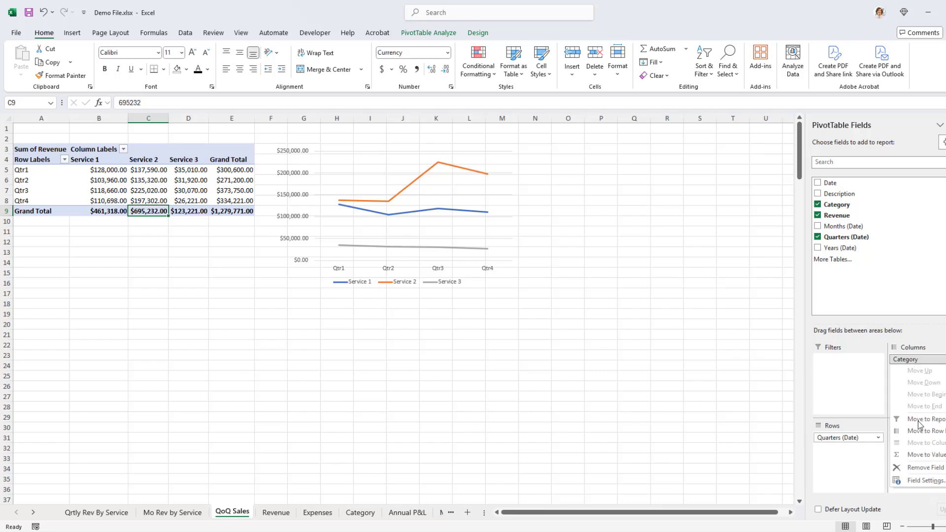
left_click(937, 472)
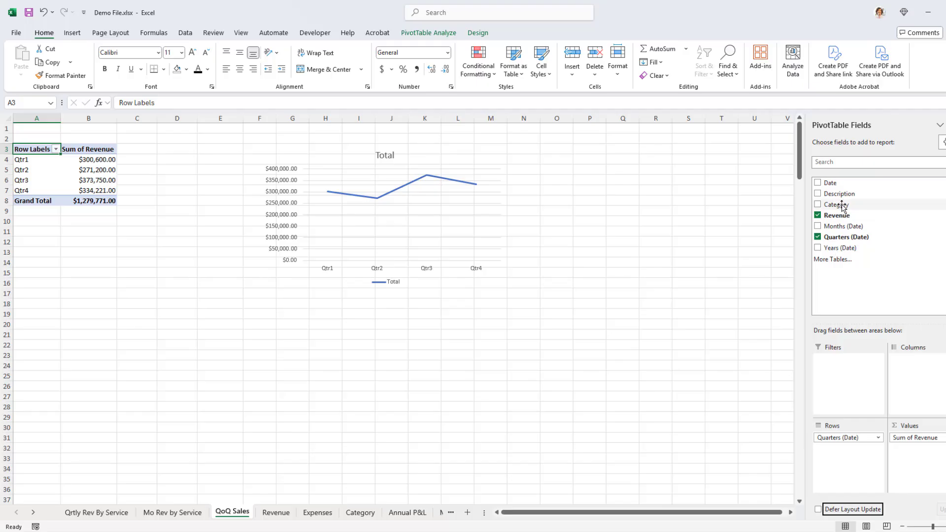
left_click_drag(840, 248, 921, 367)
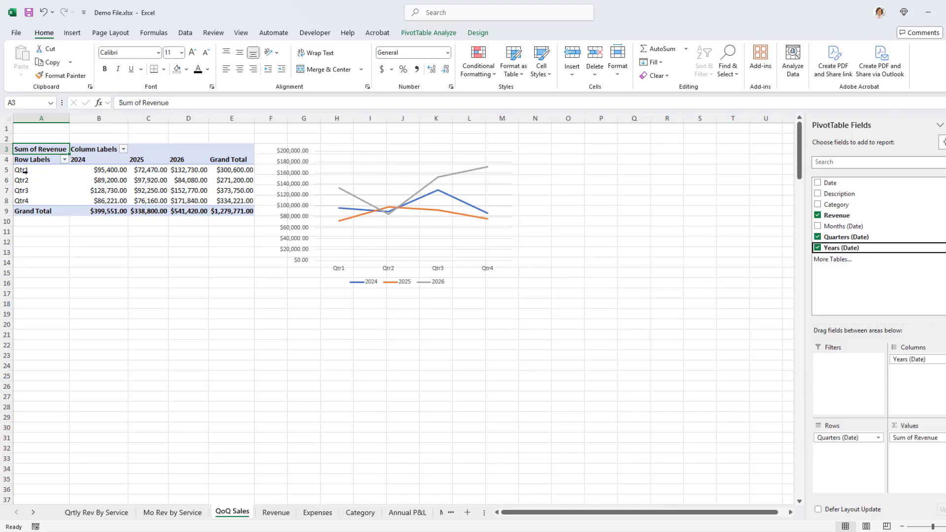
Change the QoQ Sales PivotChart from line to clustered column and deselect the chart
left_click(379, 169)
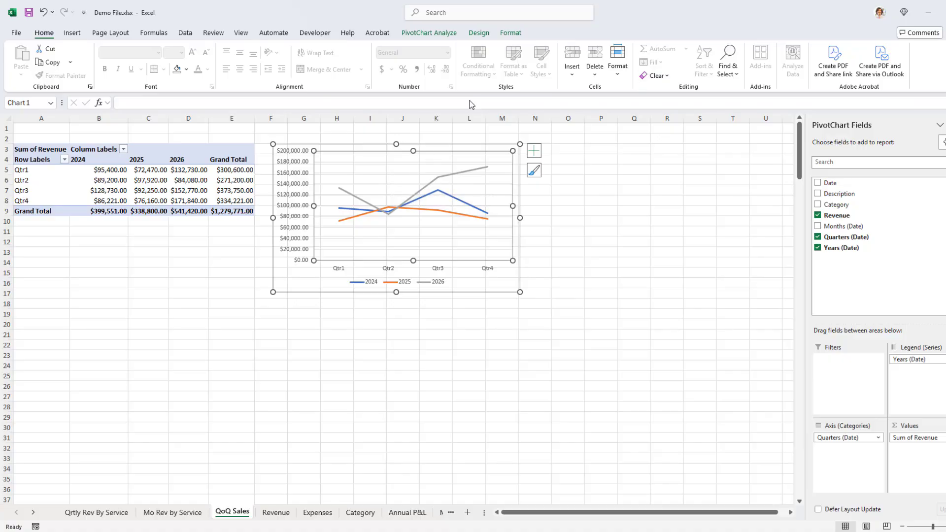
left_click(478, 33)
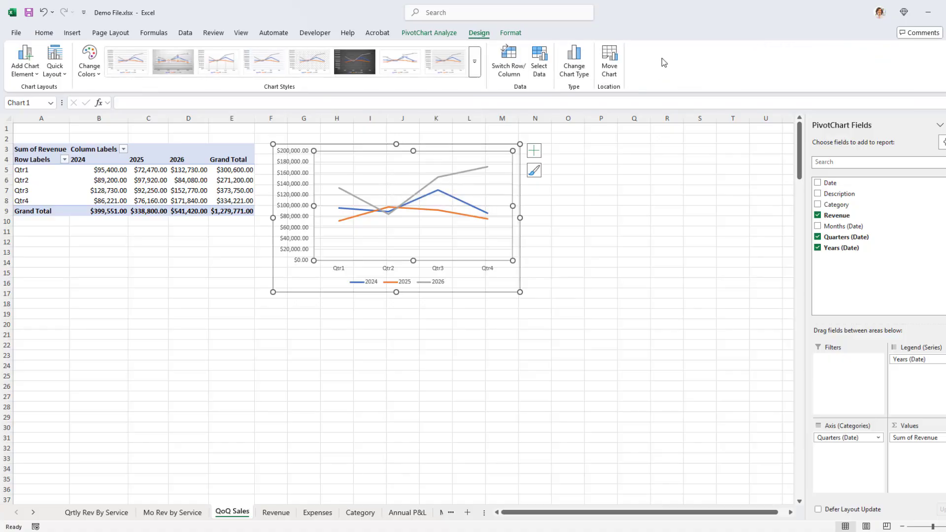
left_click(572, 63)
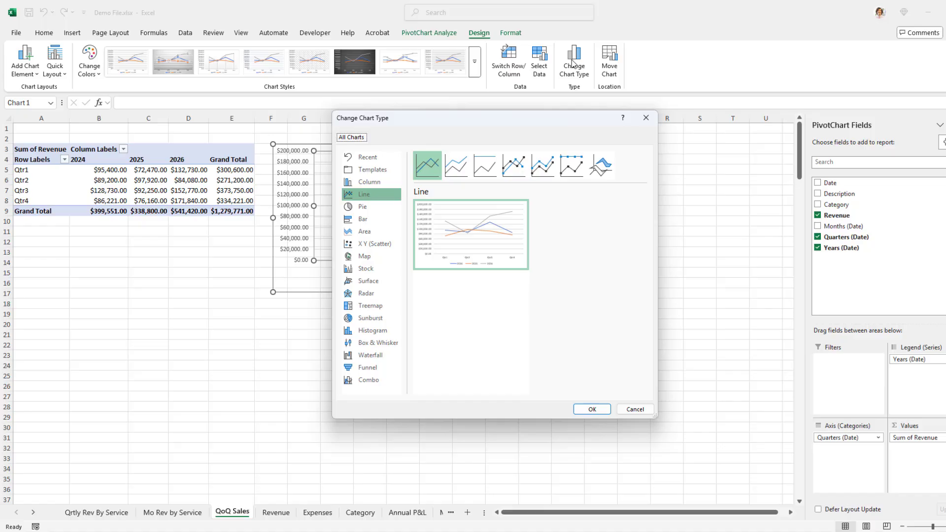
left_click(373, 182)
left_click(592, 410)
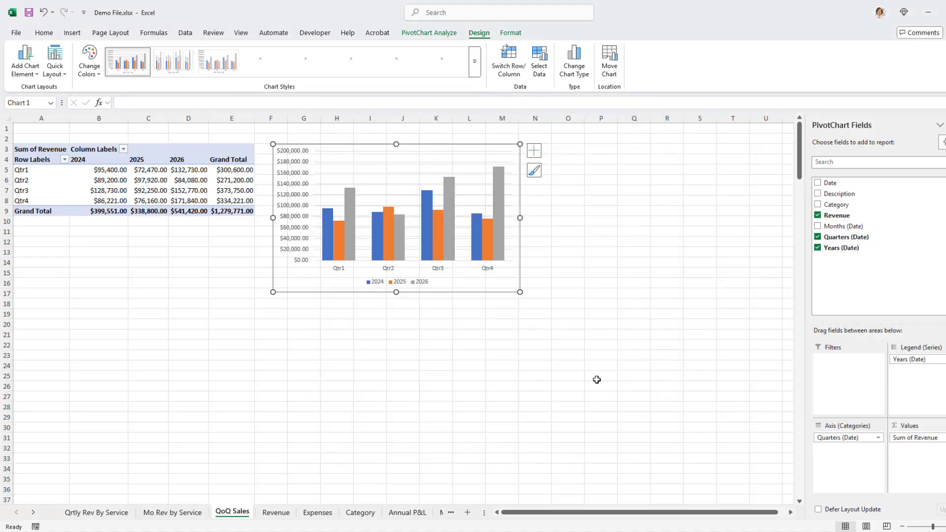
left_click(577, 323)
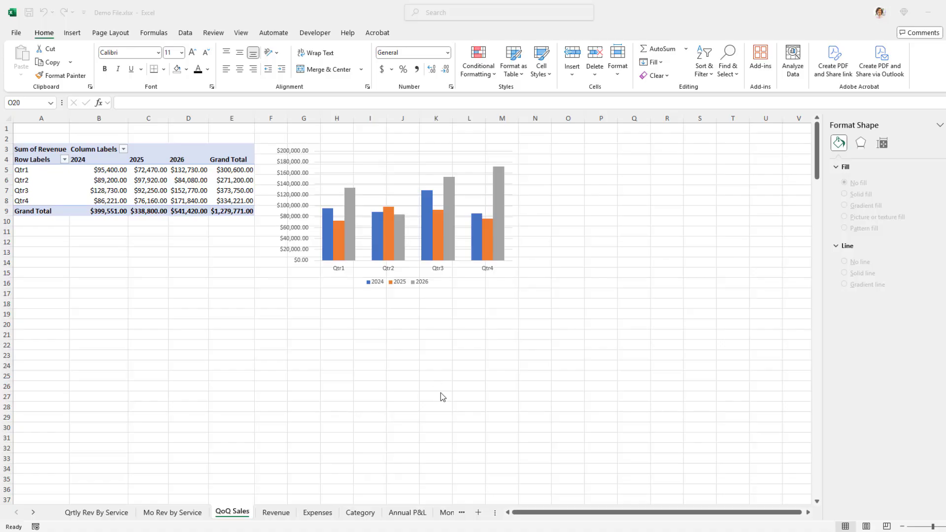
Duplicate the QoQ Sales sheet directly after itself, reusing all existing defined names
left_click(242, 512)
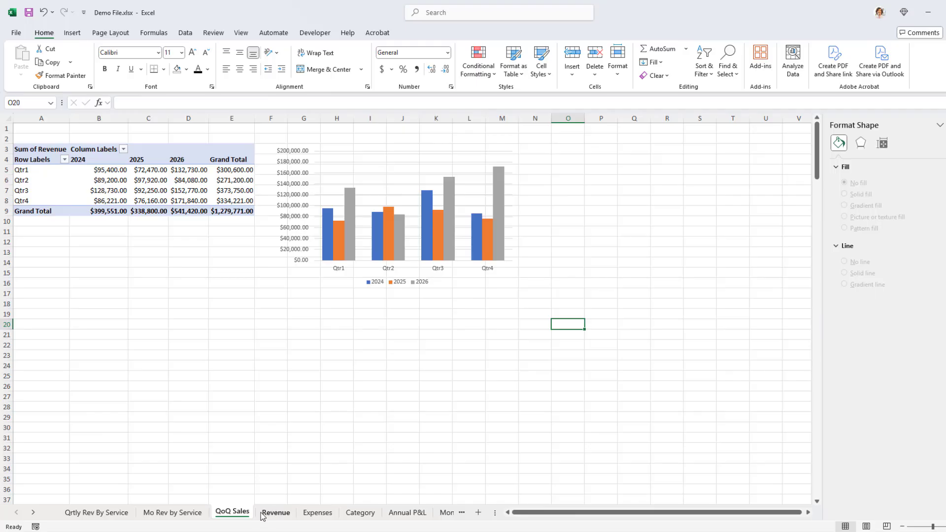
left_click_drag(231, 515, 261, 512)
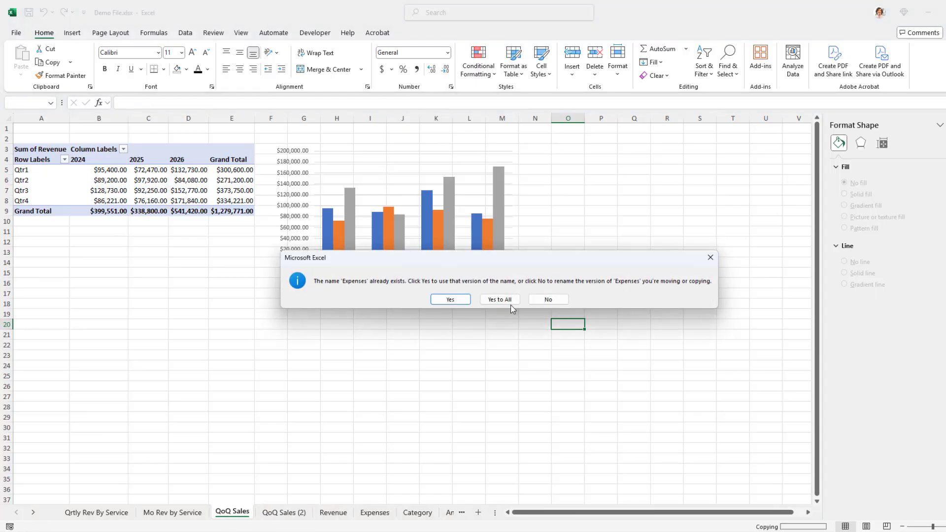
left_click(509, 300)
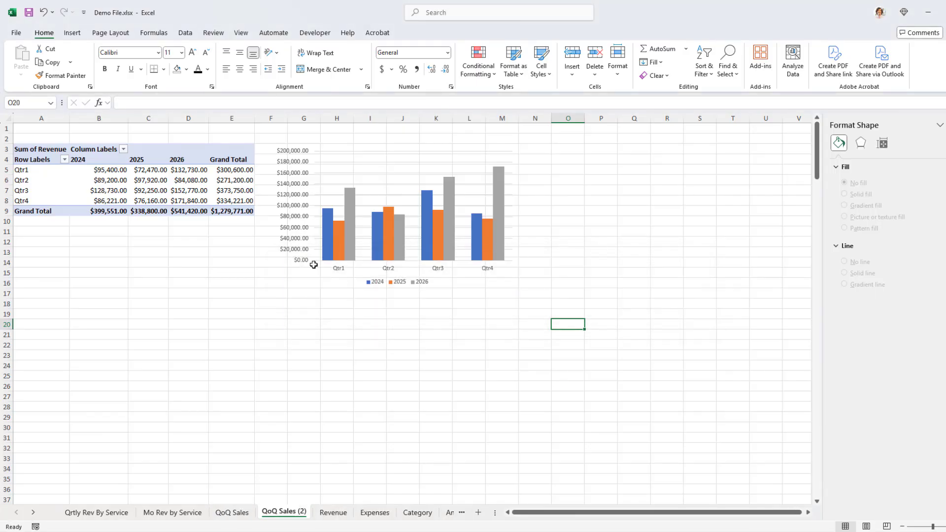
Replace Quarters (Date) with Category in the rows of the PivotTable on the copied QoQ Sales sheet
left_click(185, 192)
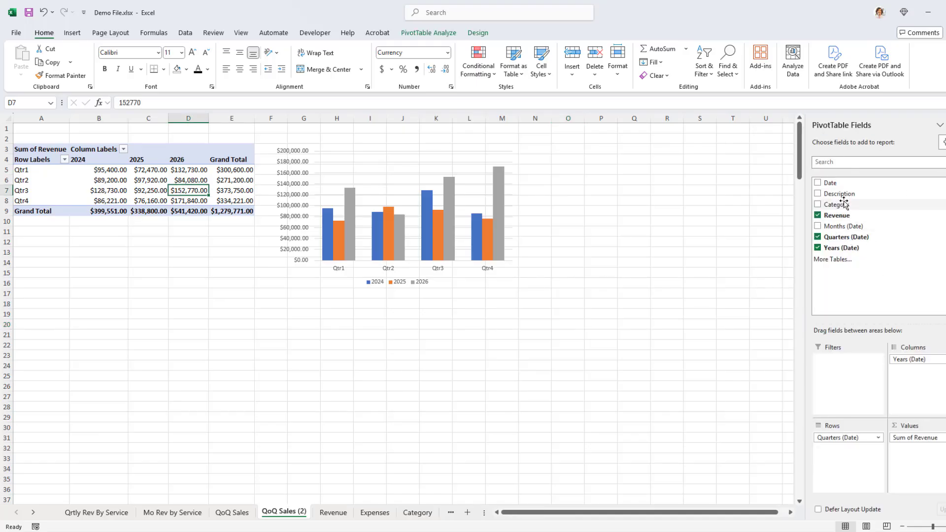
left_click_drag(844, 202, 849, 438)
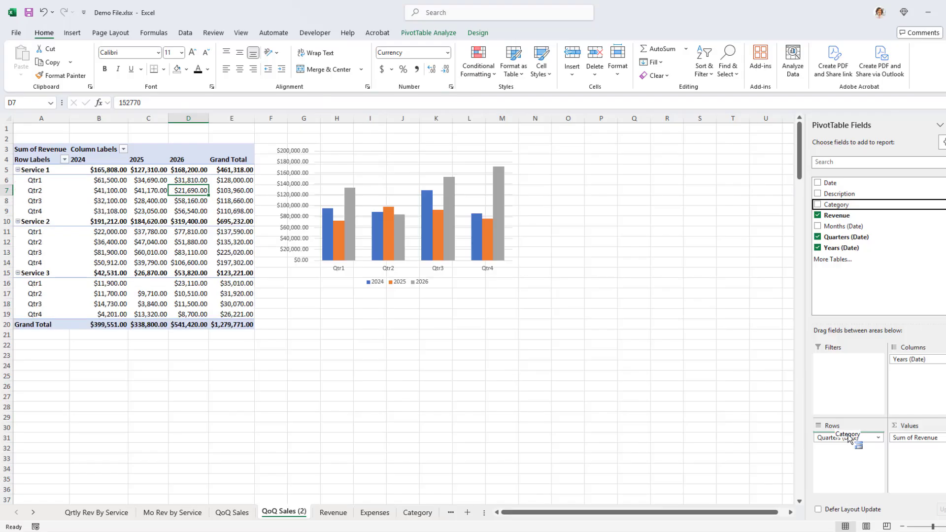
left_click(846, 450)
left_click(858, 424)
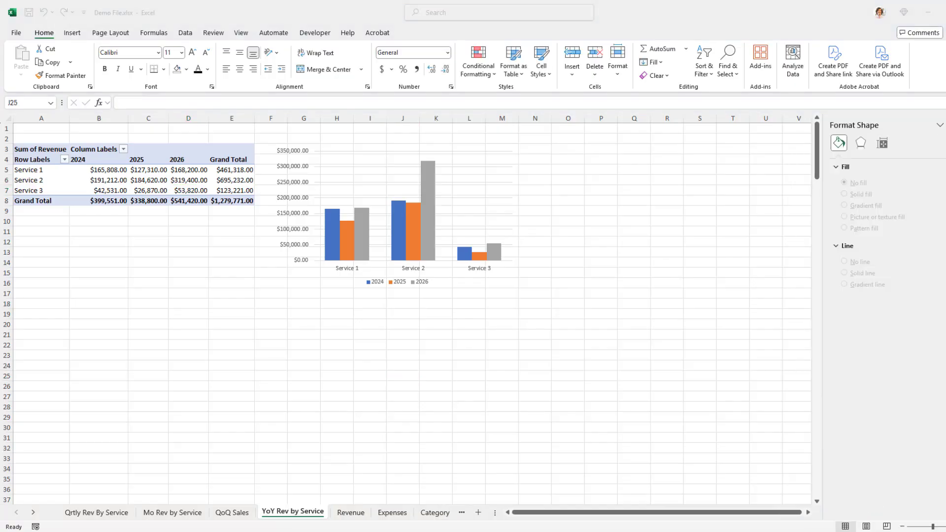
Duplicate the YoY Rev by Service sheet directly after itself, reusing all existing defined names, and rename the copy Sales by Service
left_click(306, 500)
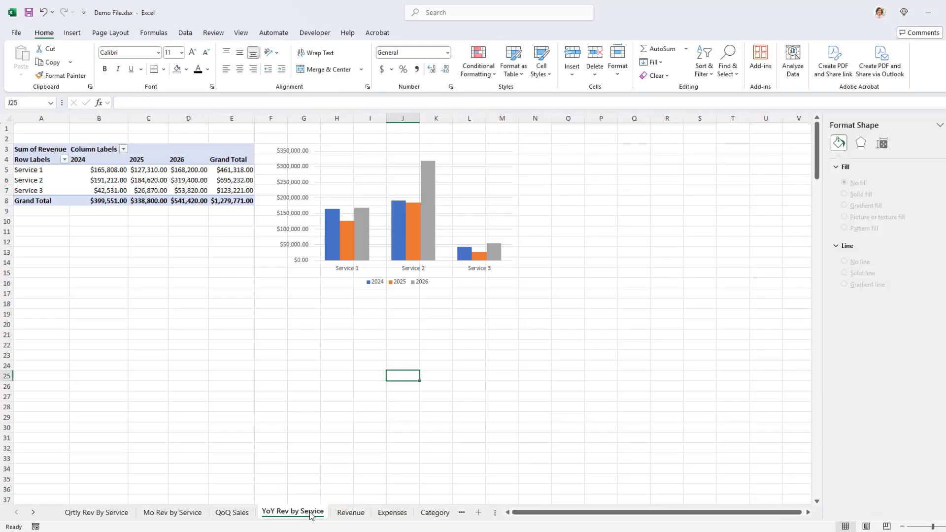
left_click_drag(335, 514, 335, 512)
left_click(494, 298)
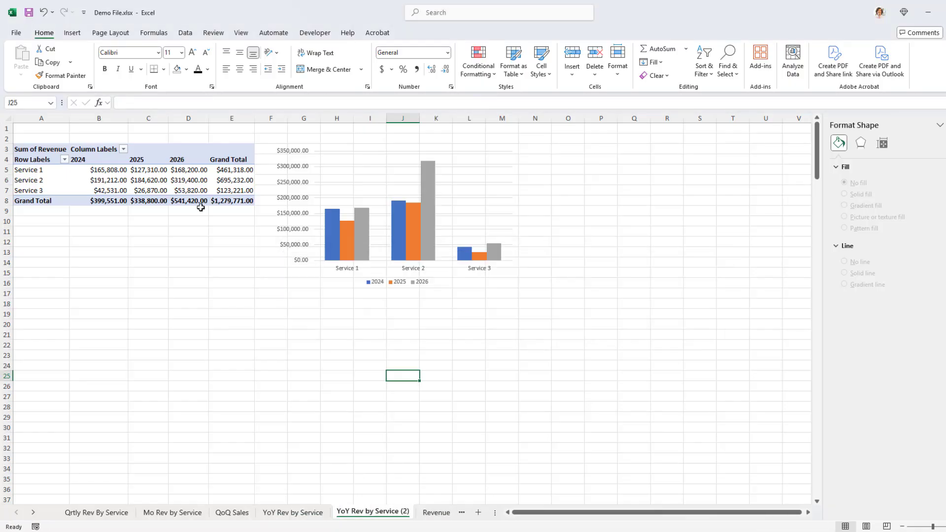
double_click(376, 511)
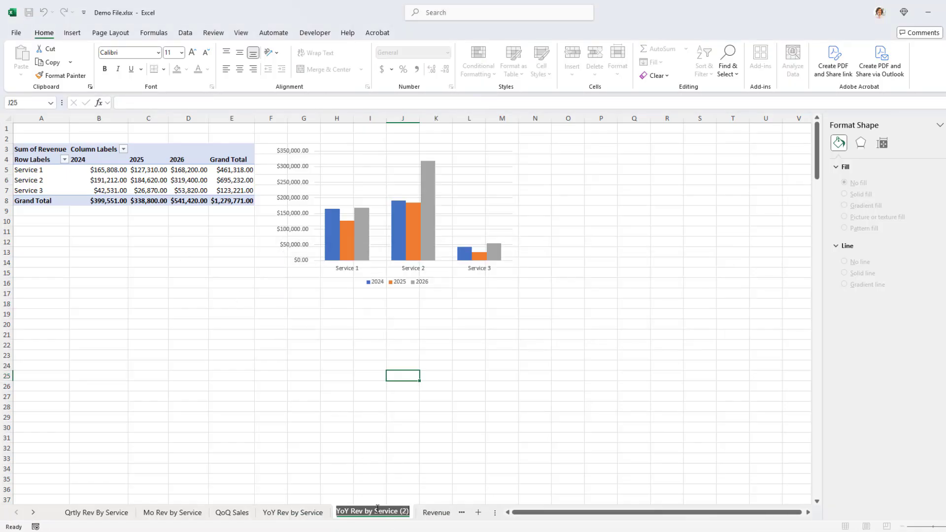
type("Sales by Service")
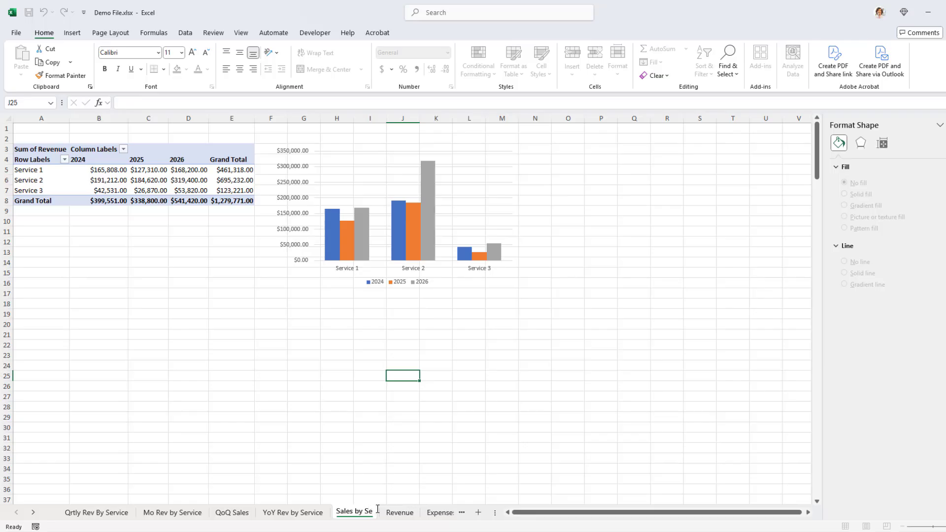
Remove Years (Date) from the columns of the Sales by Service PivotTable, leaving Category in rows and Sum of Revenue in values
left_click(188, 180)
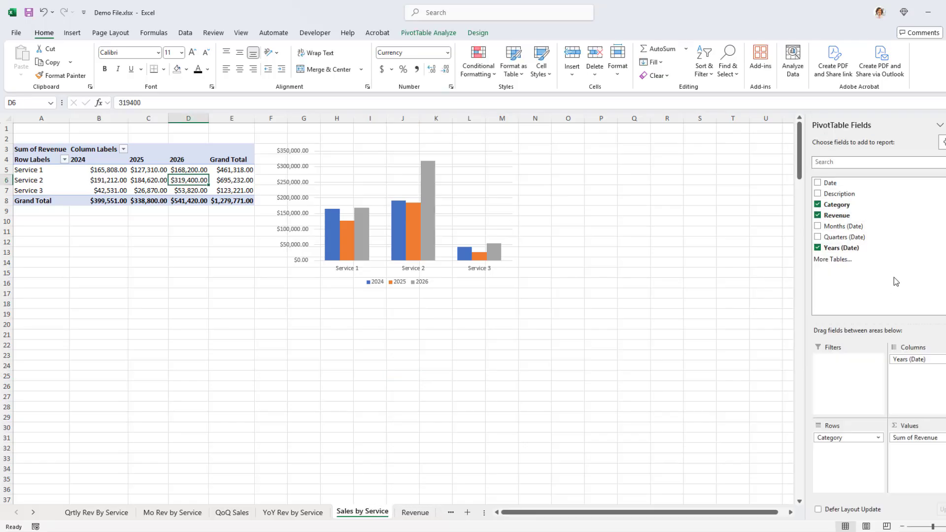
left_click(937, 361)
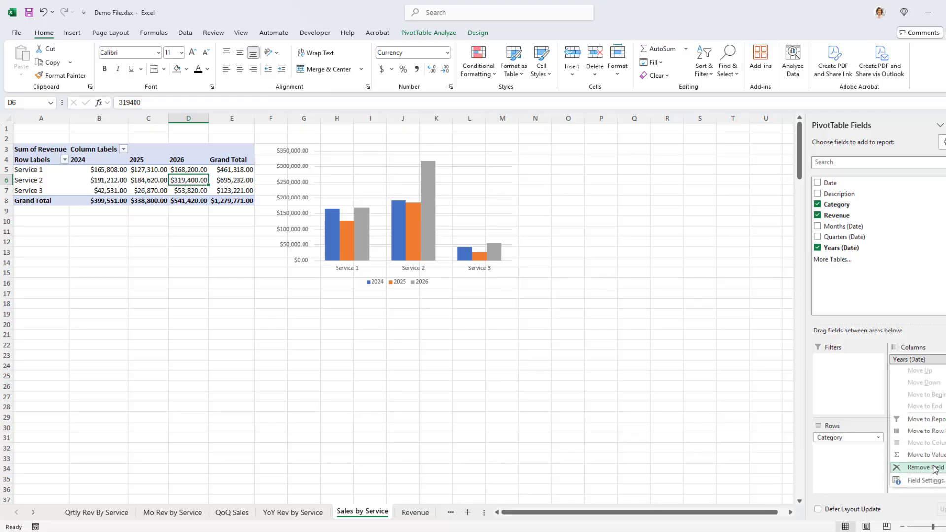
left_click(935, 469)
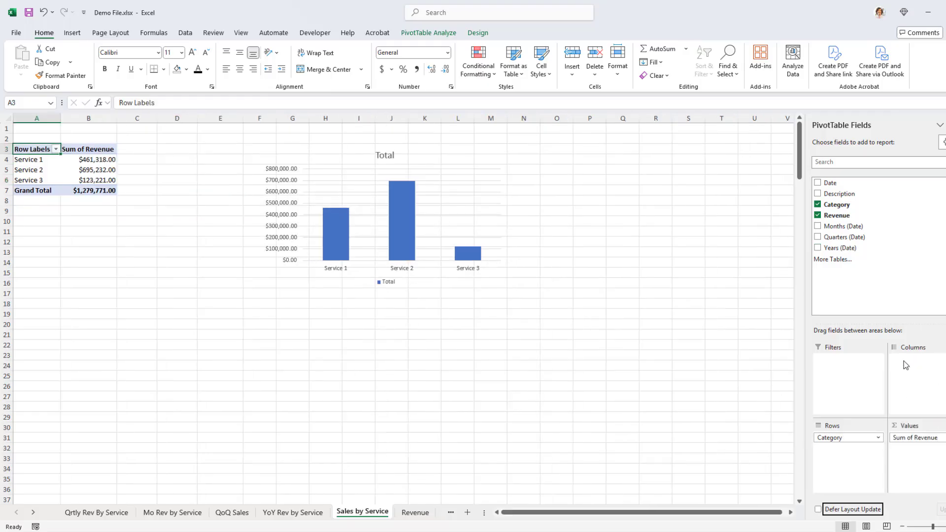
left_click(33, 159)
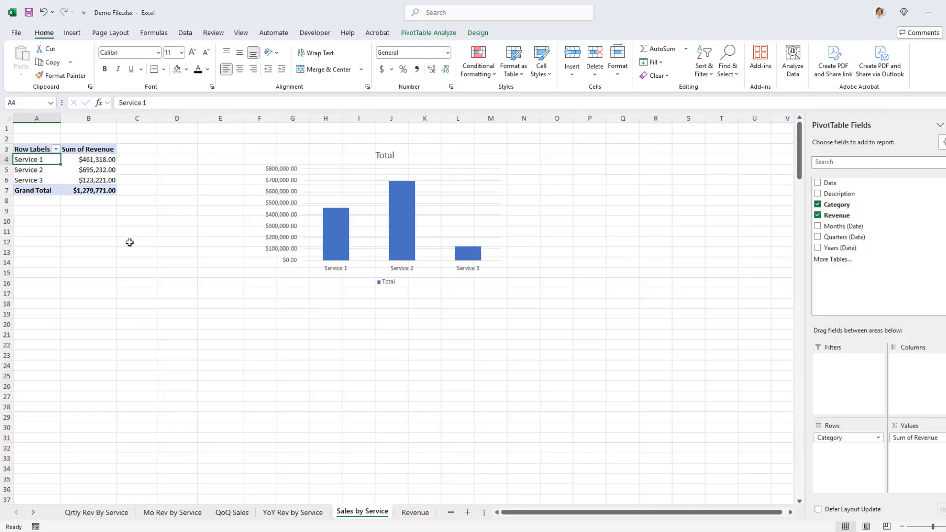
left_click(106, 160)
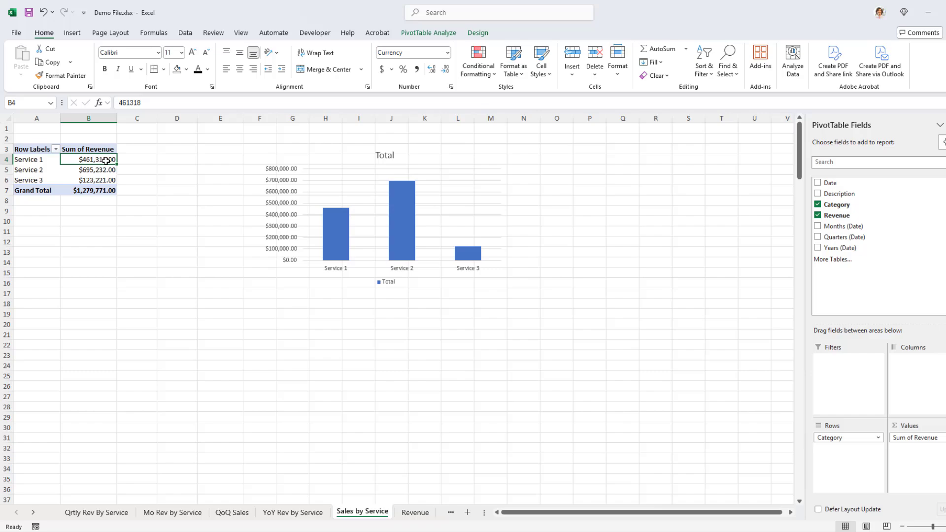
Change the PivotChart on the Sales by Service sheet to a Doughnut chart
left_click(430, 200)
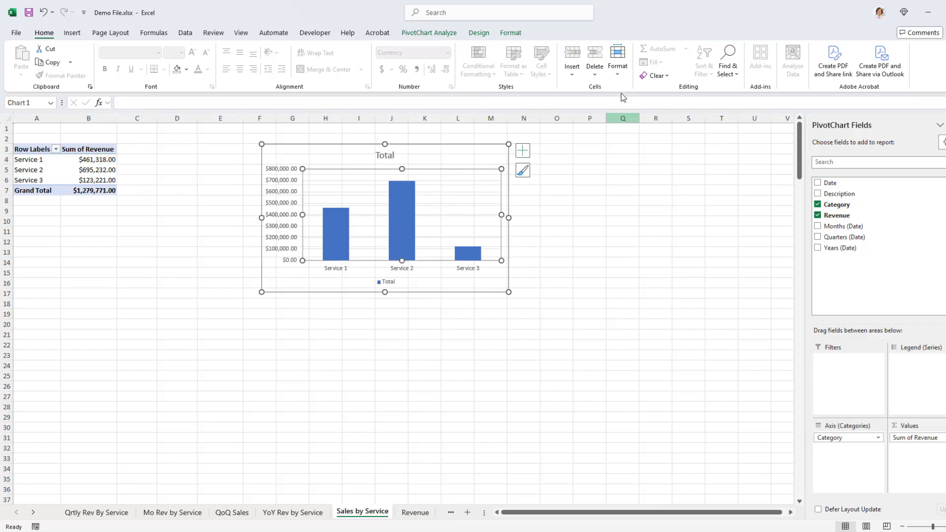
left_click(480, 34)
left_click(574, 61)
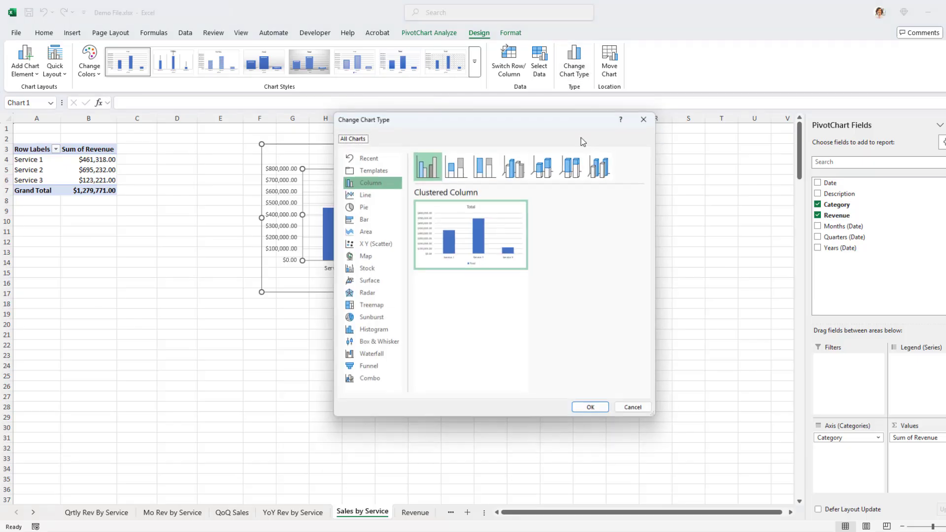
left_click(382, 207)
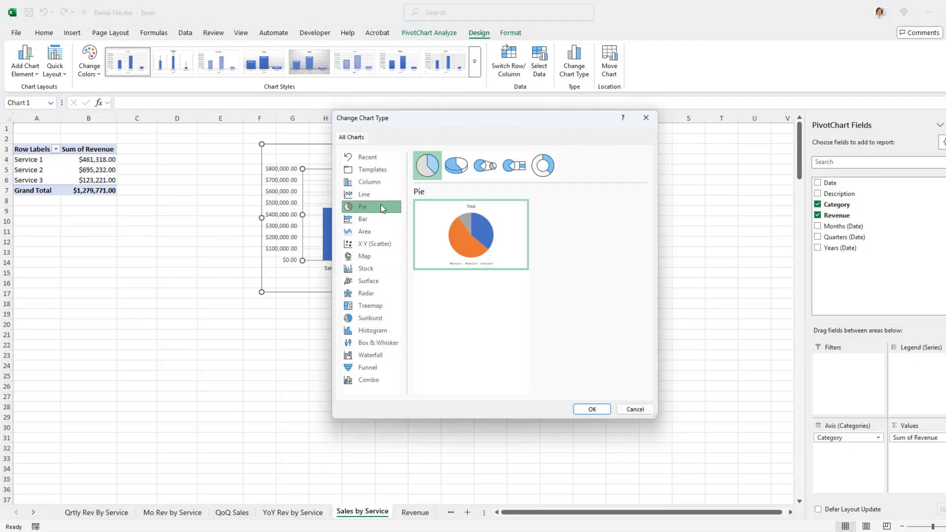
left_click(544, 166)
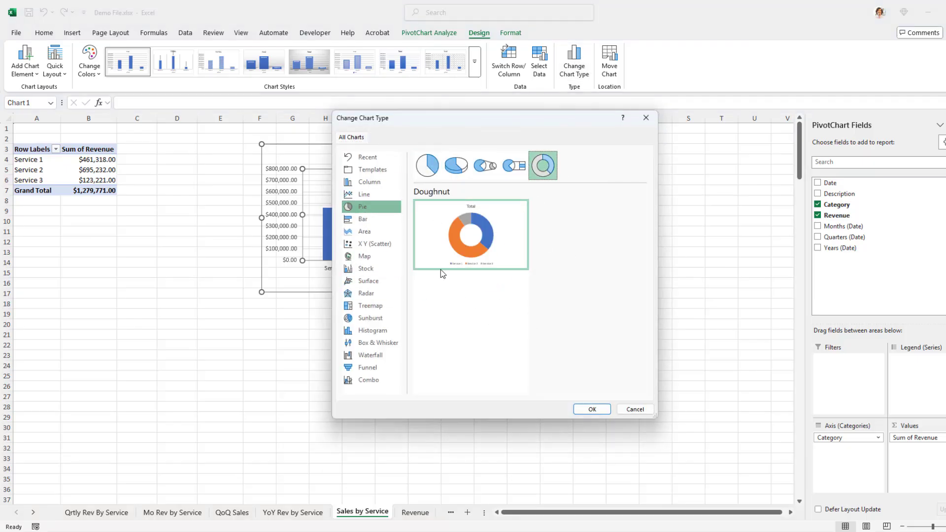
left_click(591, 410)
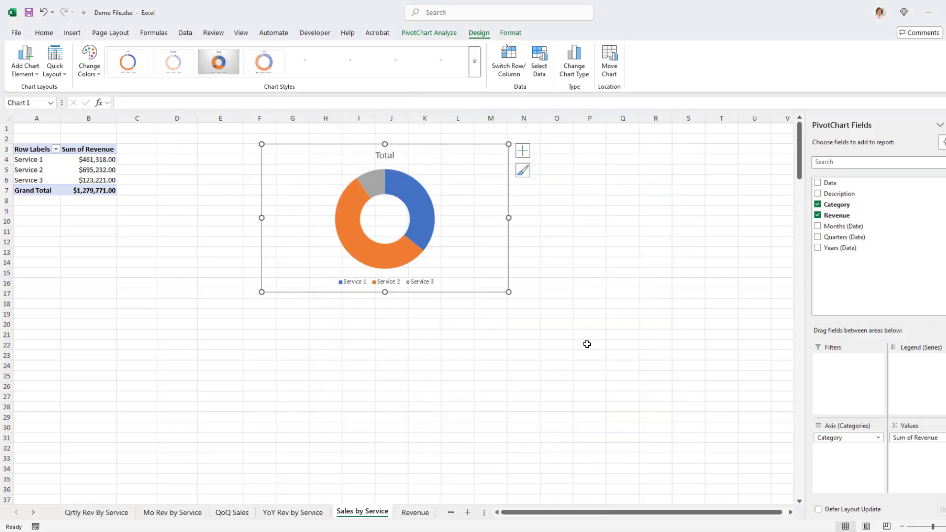
left_click(424, 334)
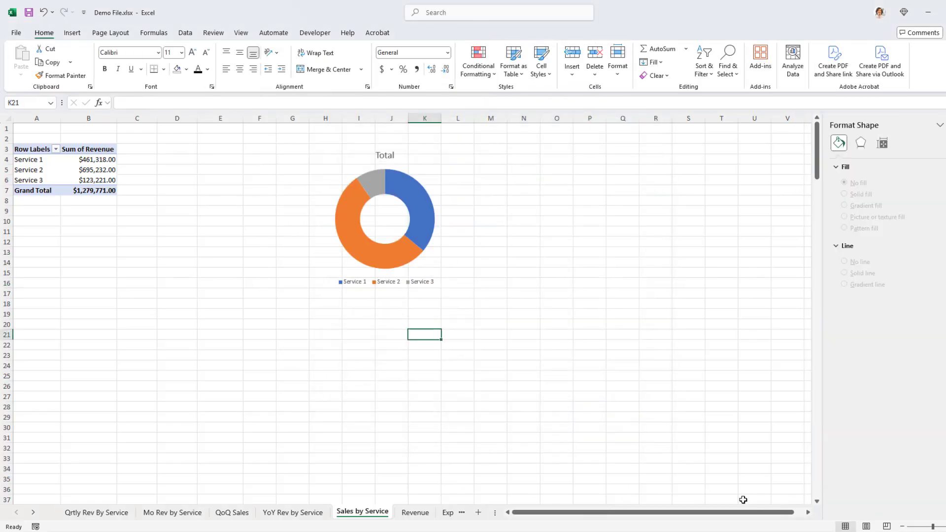
Create a blank PivotTable on a new worksheet from the table on the Expenses sheet
left_click_drag(613, 513, 630, 515)
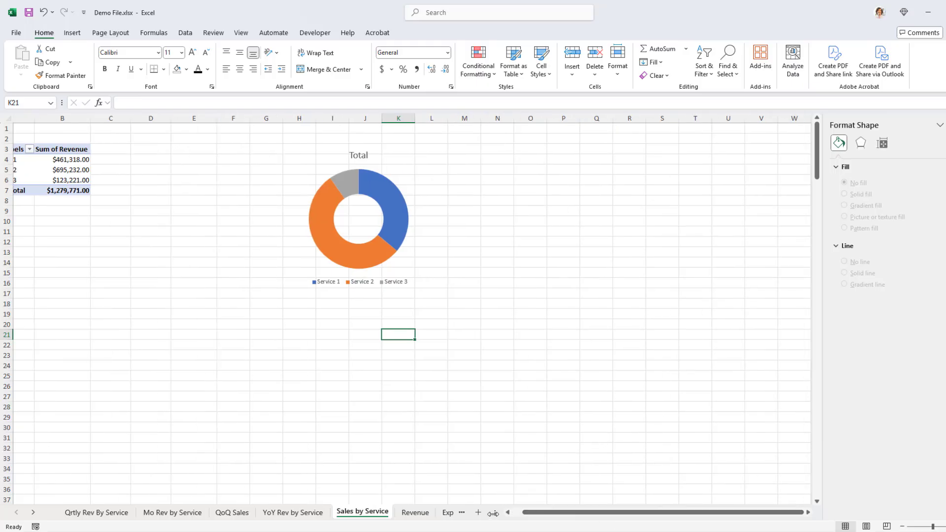
left_click_drag(494, 514, 580, 515)
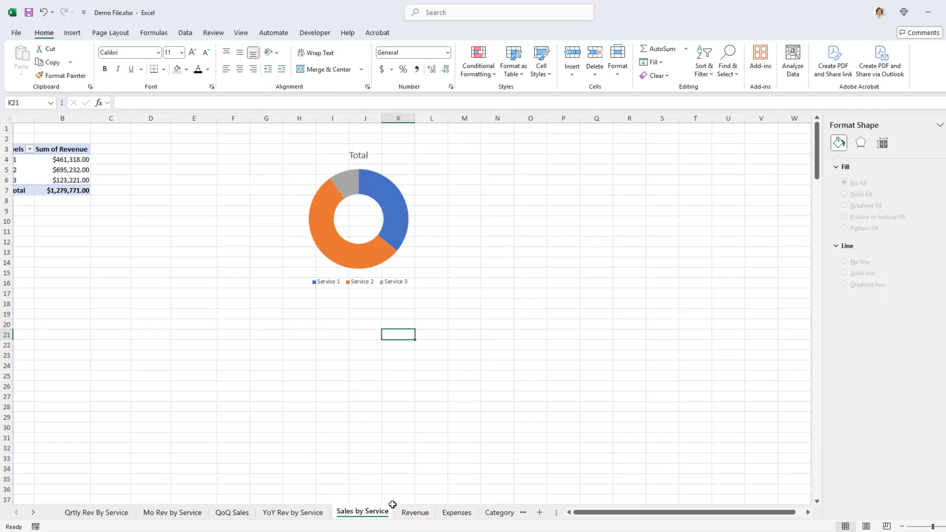
left_click(459, 514)
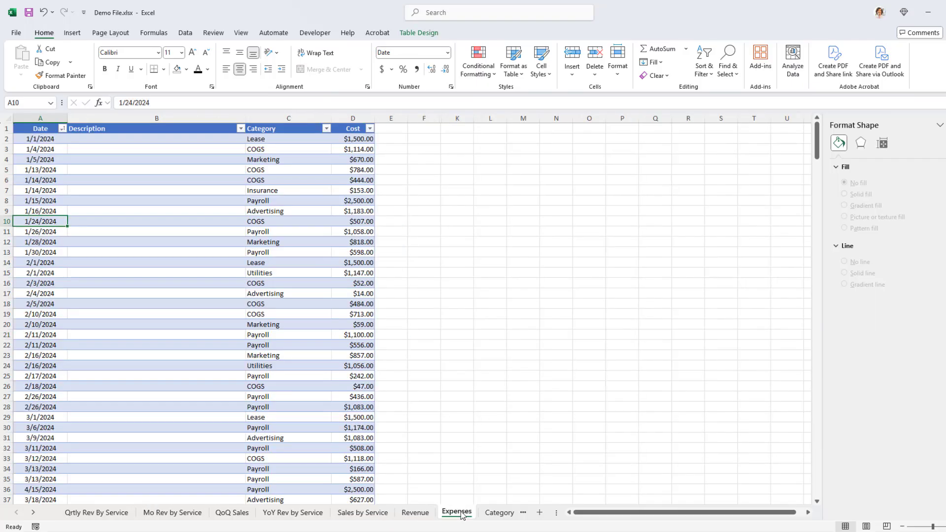
left_click(154, 180)
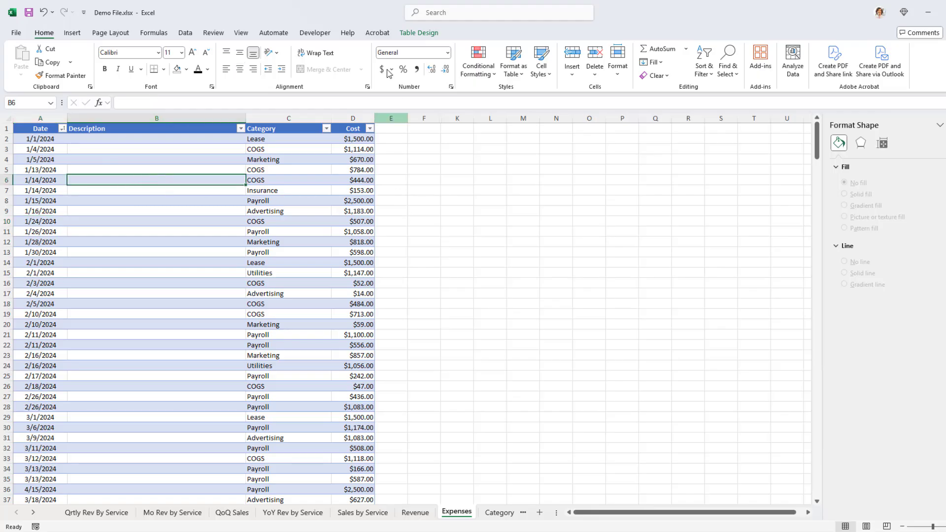
left_click(73, 33)
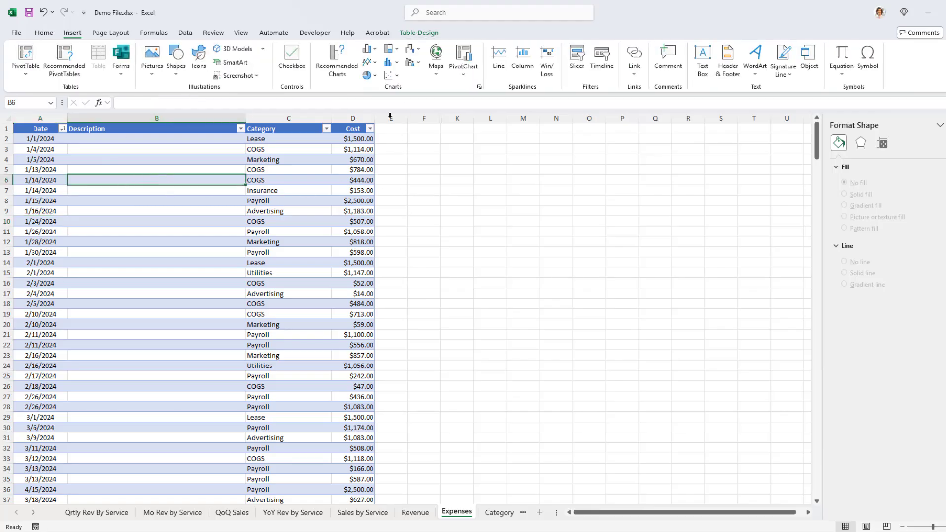
left_click(26, 55)
left_click(522, 294)
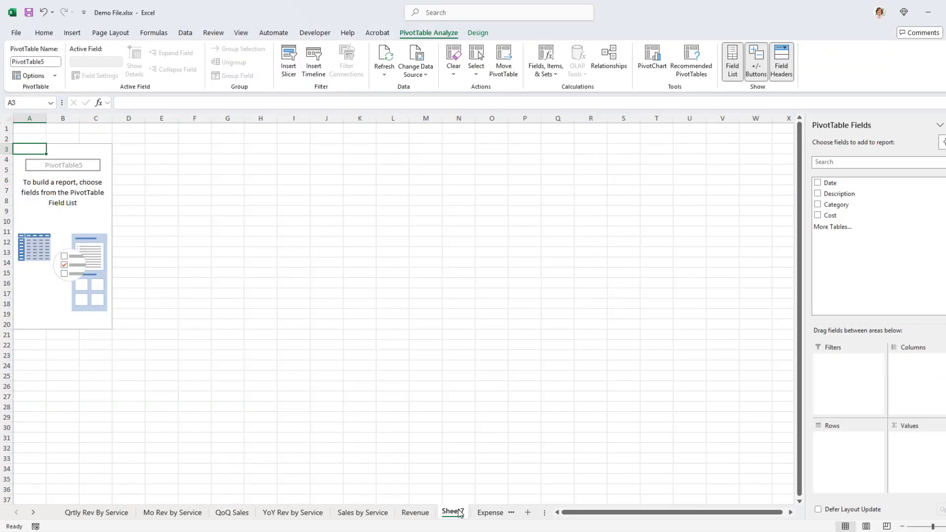
Rename the new PivotTable sheet as Mo Exp by Cat
double_click(458, 512)
type("Mo Ep")
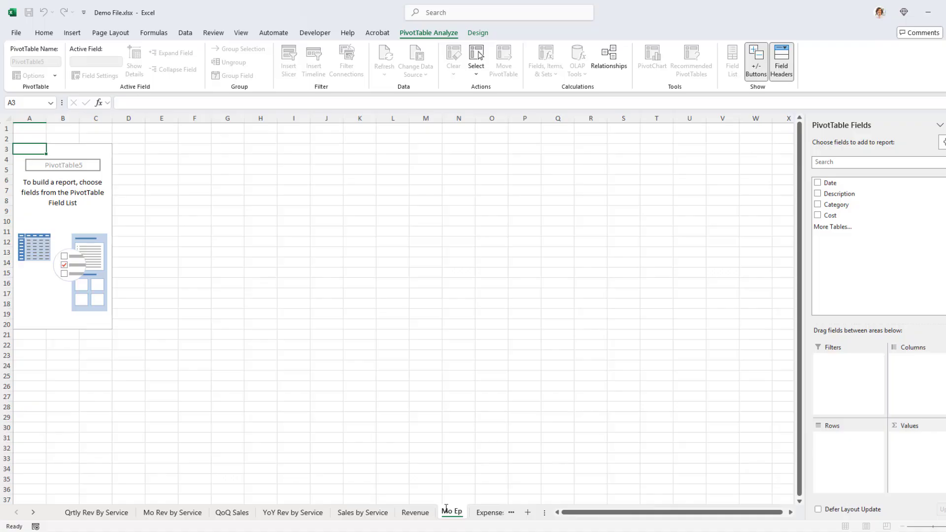
key("BackSpace")
type("xp by Cat")
key("Return")
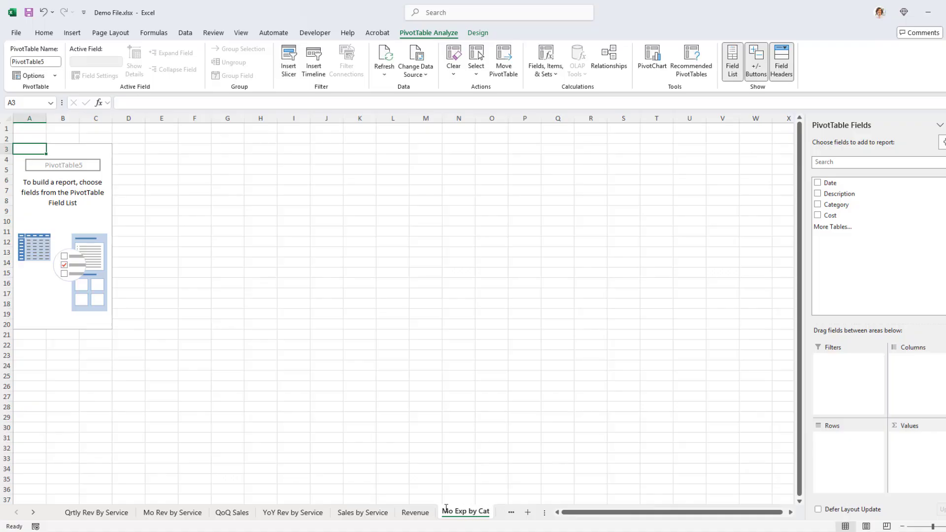
Add Date to the rows of the expenses PivotTable and remove Years (Date) and Quarters (Date), leaving Months (Date) and Date
left_click(651, 60)
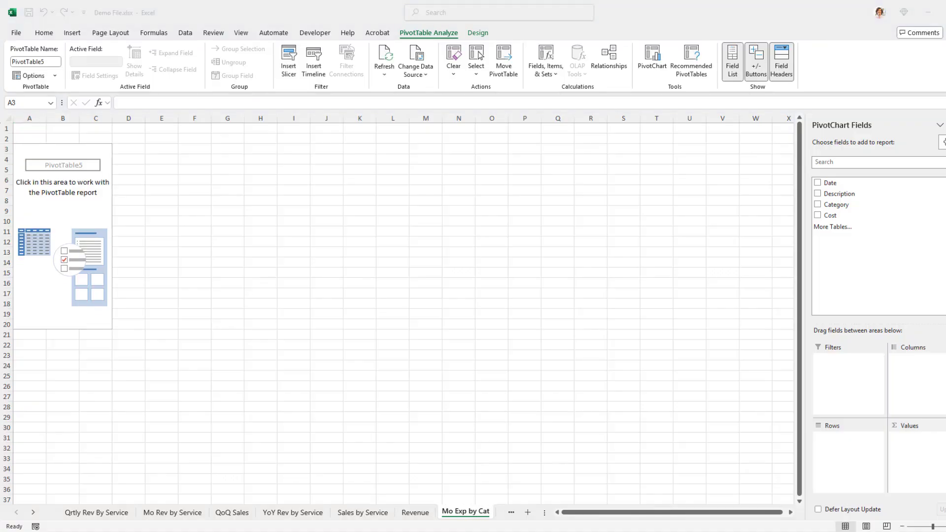
left_click(54, 209)
left_click_drag(844, 184, 850, 442)
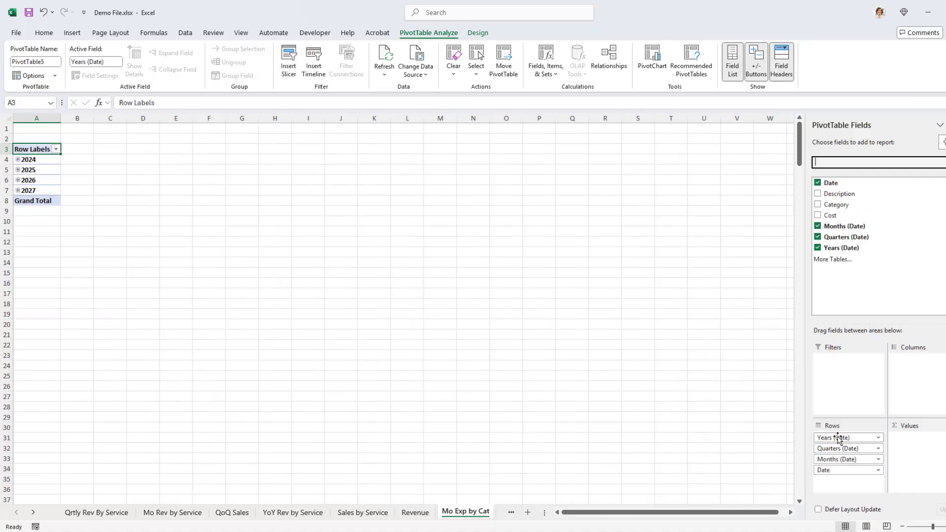
left_click(837, 438)
left_click(843, 413)
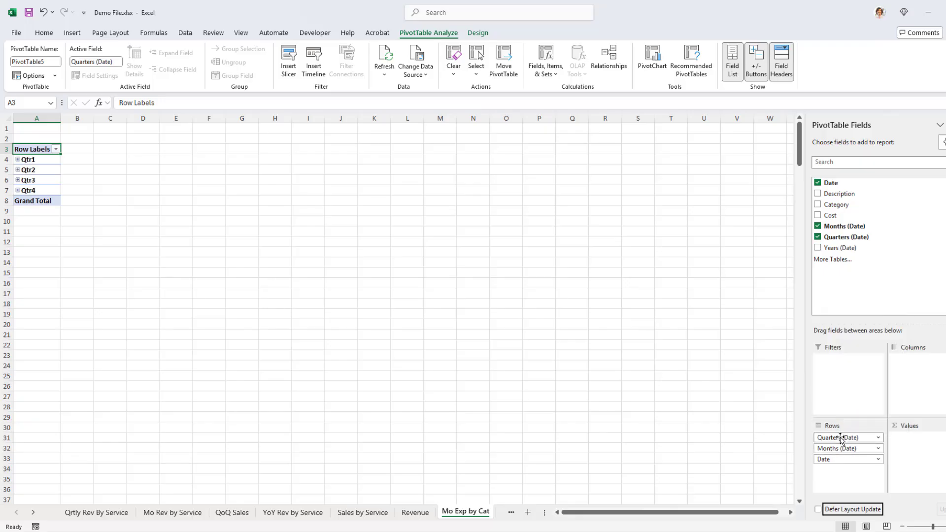
left_click(841, 439)
left_click(844, 412)
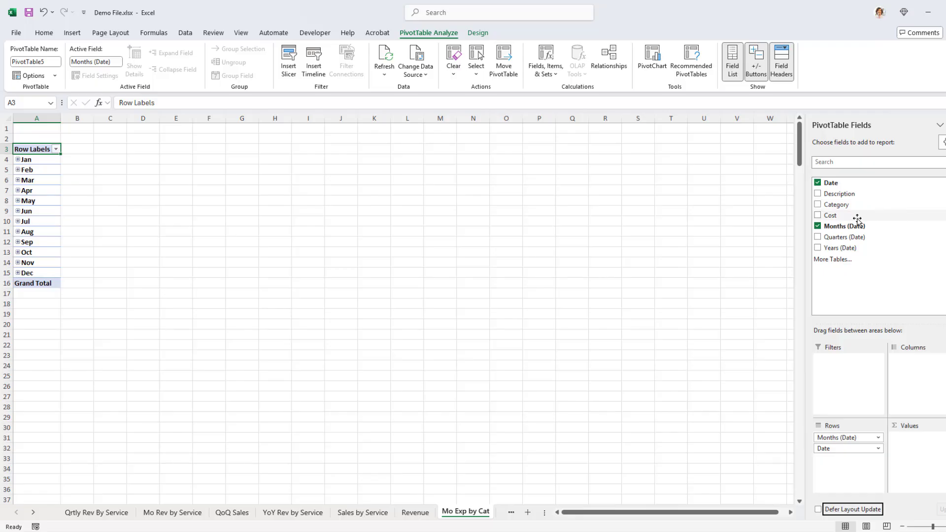
Place Category in the columns and Cost in the values of the Mo Exp by Cat PivotTable
left_click_drag(841, 212, 922, 377)
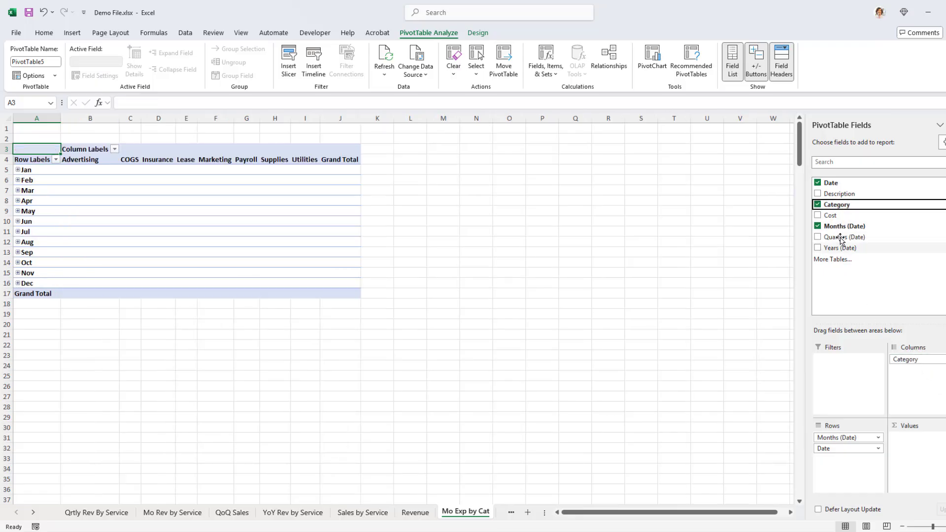
left_click_drag(837, 216, 919, 447)
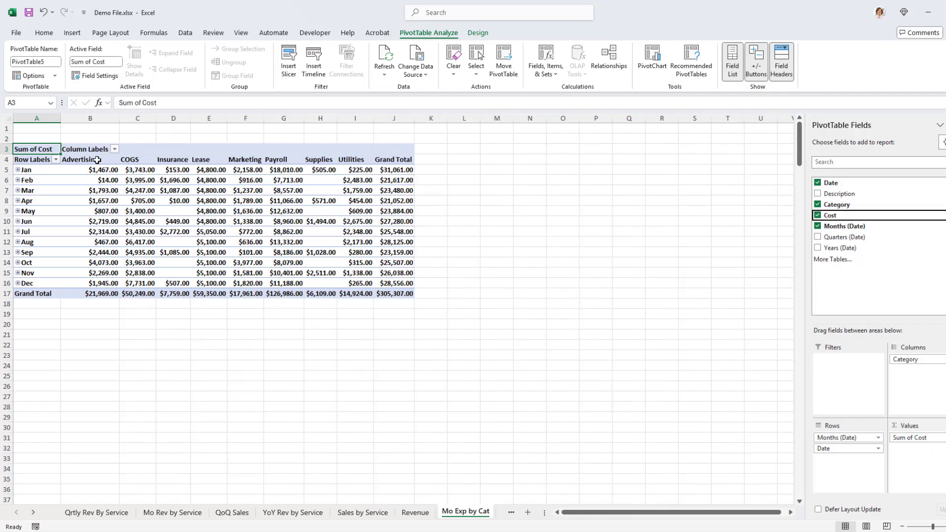
left_click_drag(77, 159, 350, 160)
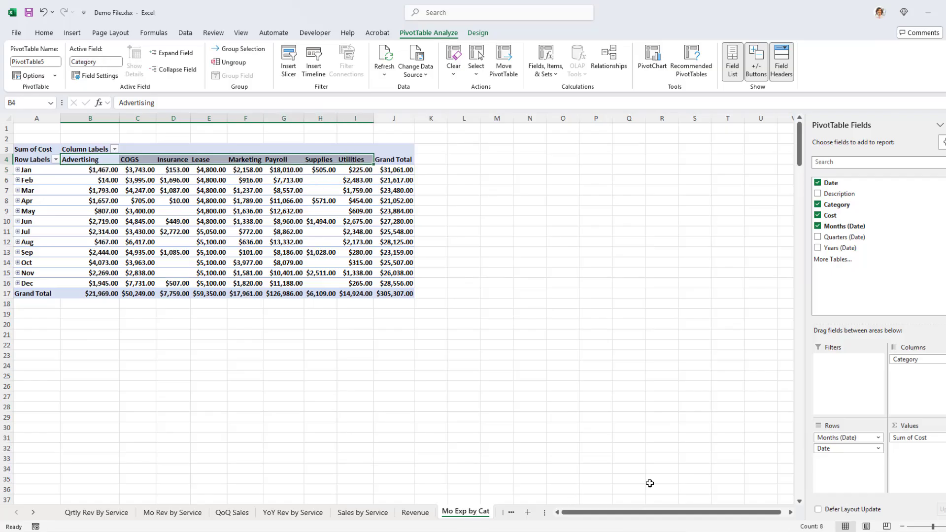
left_click(468, 190)
Insert a Line PivotChart based on the monthly expenses PivotTable
left_click(283, 190)
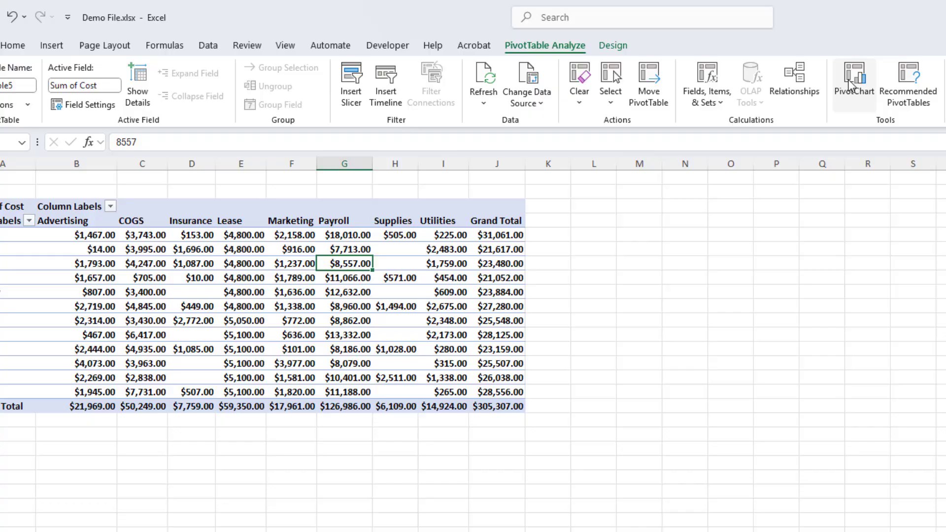
left_click(649, 60)
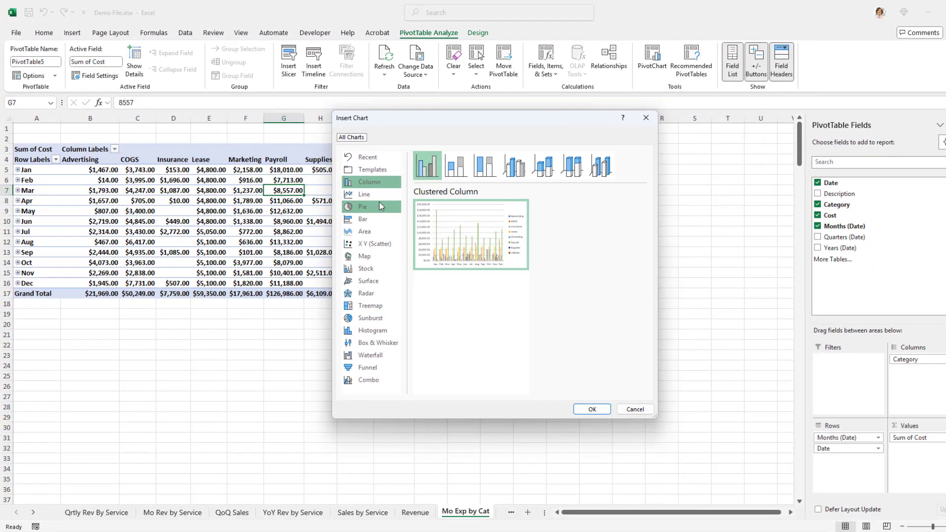
left_click(469, 266)
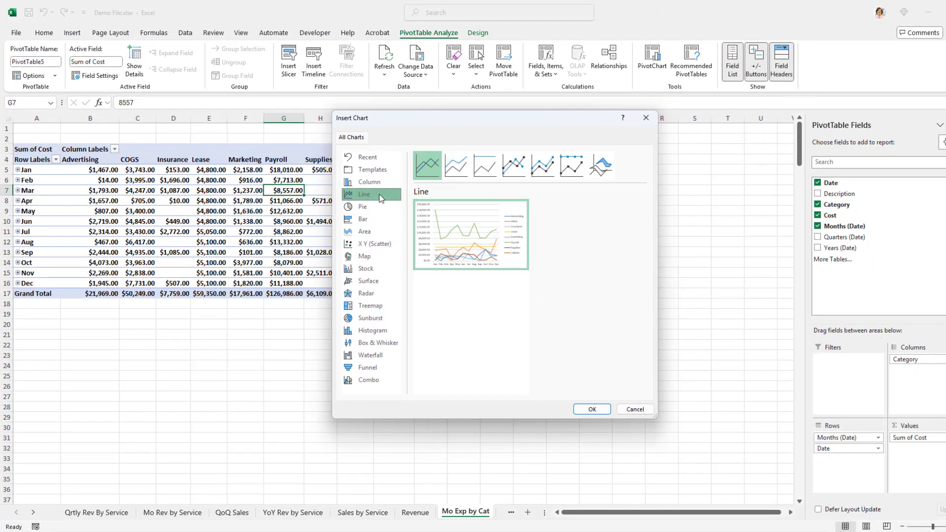
left_click(593, 409)
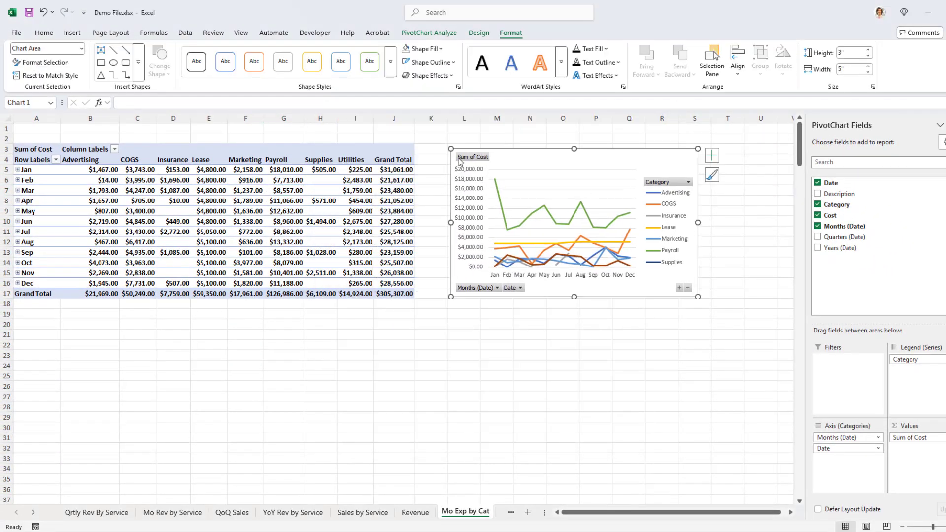
Hide all field buttons on the monthly expenses line chart
left_click(477, 289)
right_click(476, 289)
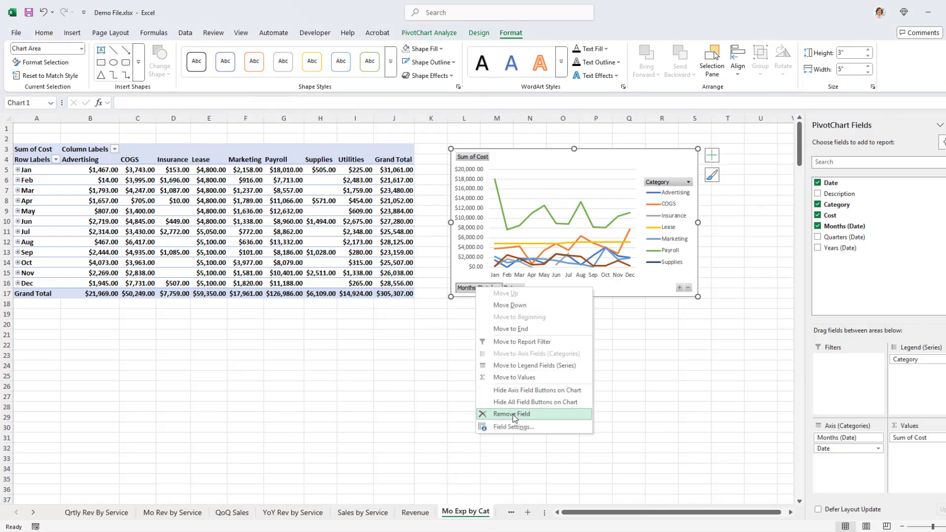
left_click(526, 402)
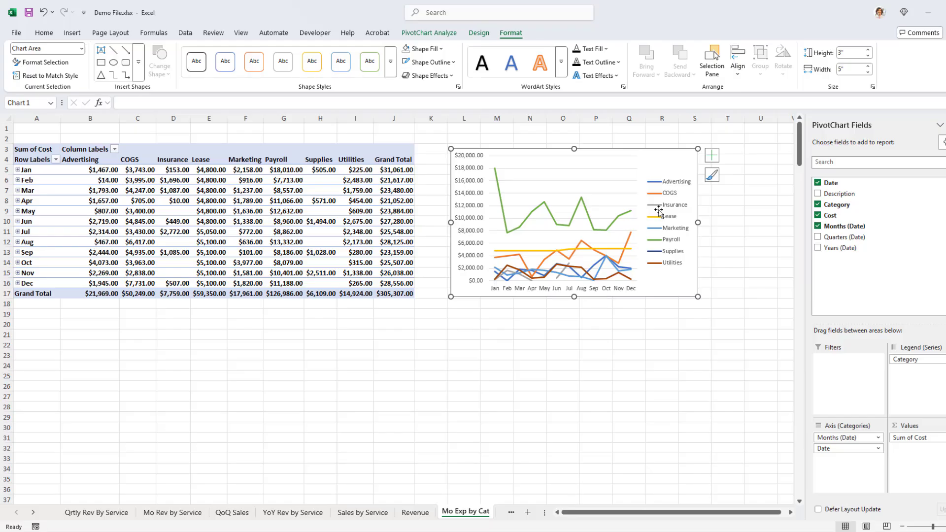
left_click(695, 355)
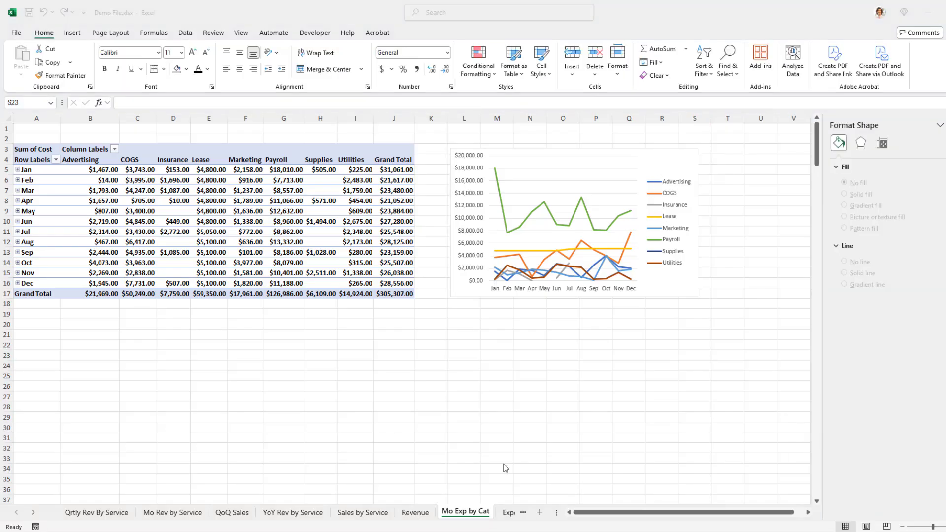
Duplicate the Mo Exp by Cat sheet directly after itself and rename the copy Annual Exp by Cat
left_click(480, 514)
left_click_drag(465, 515, 505, 514)
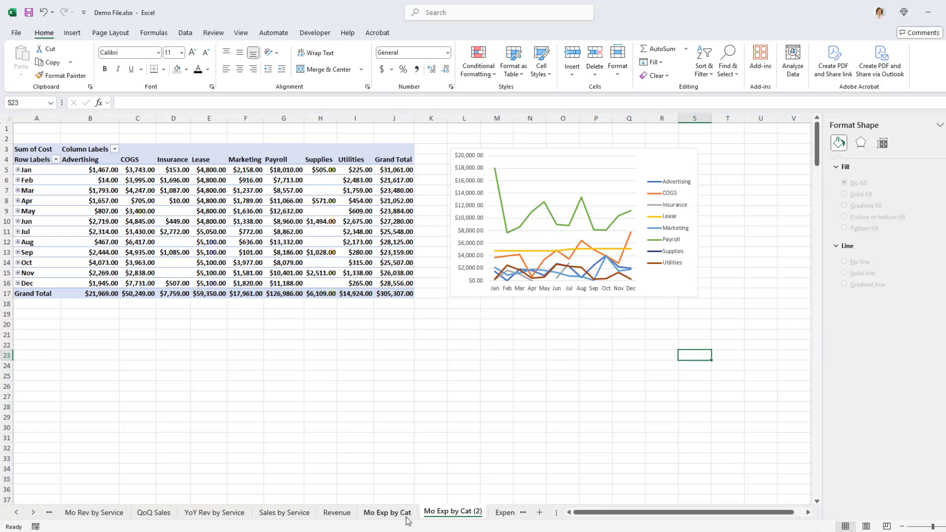
double_click(467, 512)
type("Annual Exp by Cat")
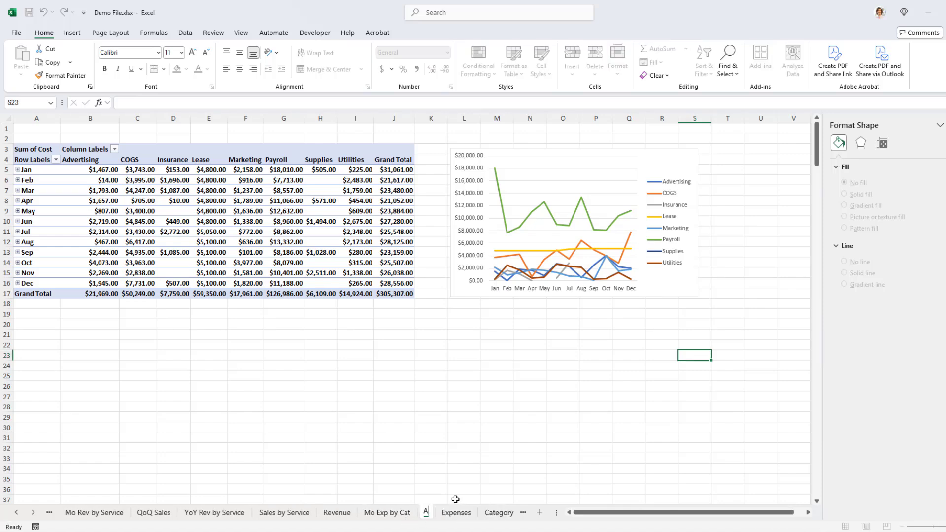
key("Return")
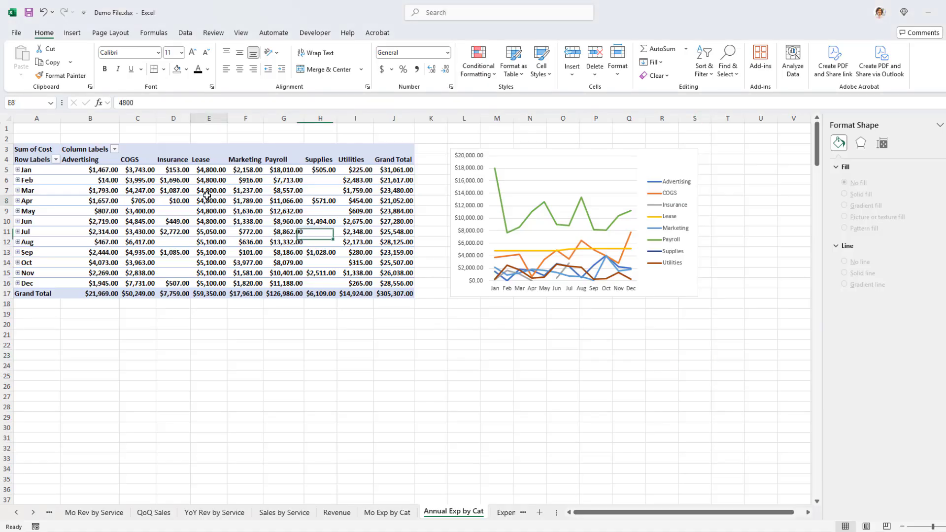
Remove Months (Date) and Date from the Annual Exp by Cat PivotTable and move Category from columns to rows
left_click(211, 201)
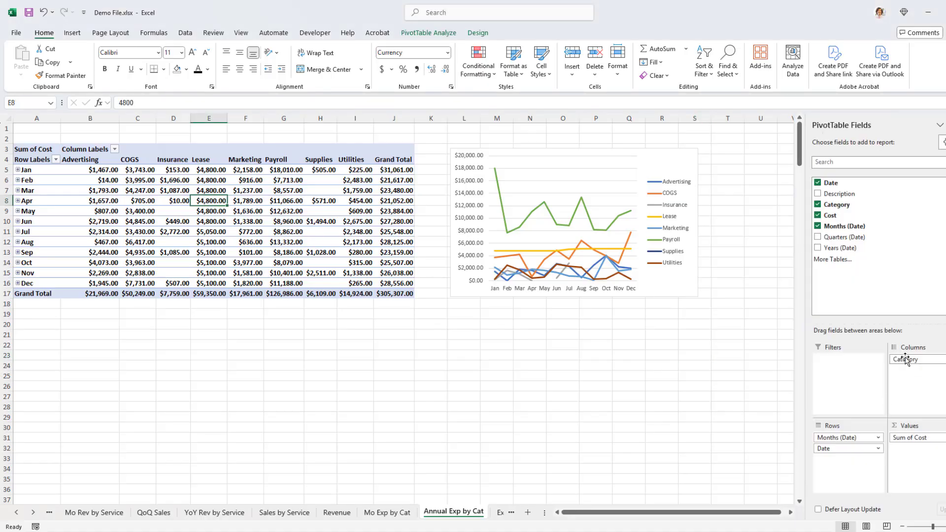
left_click(841, 437)
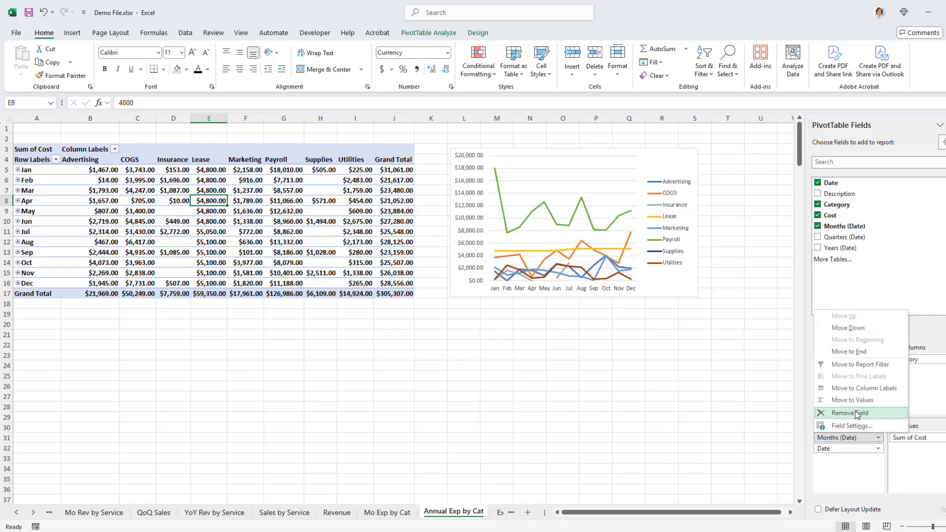
left_click(856, 415)
left_click(840, 438)
left_click(851, 412)
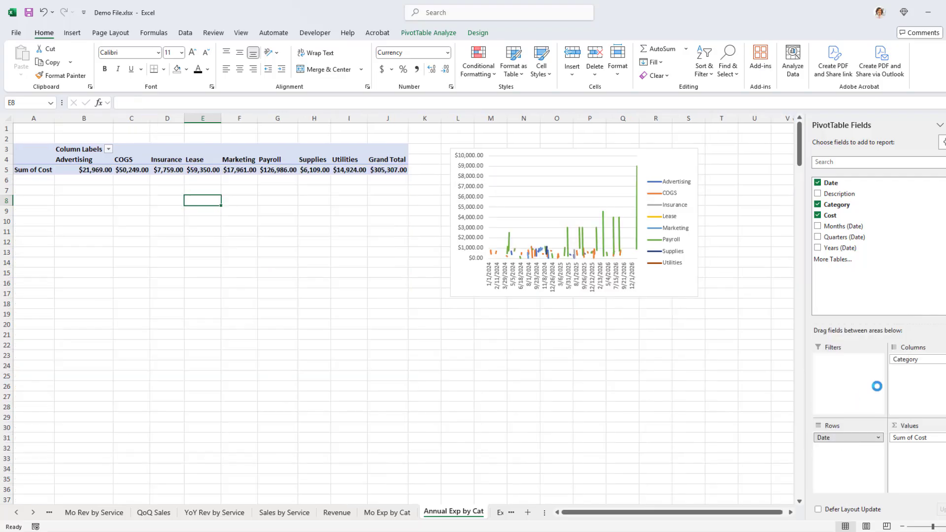
left_click_drag(906, 360, 855, 452)
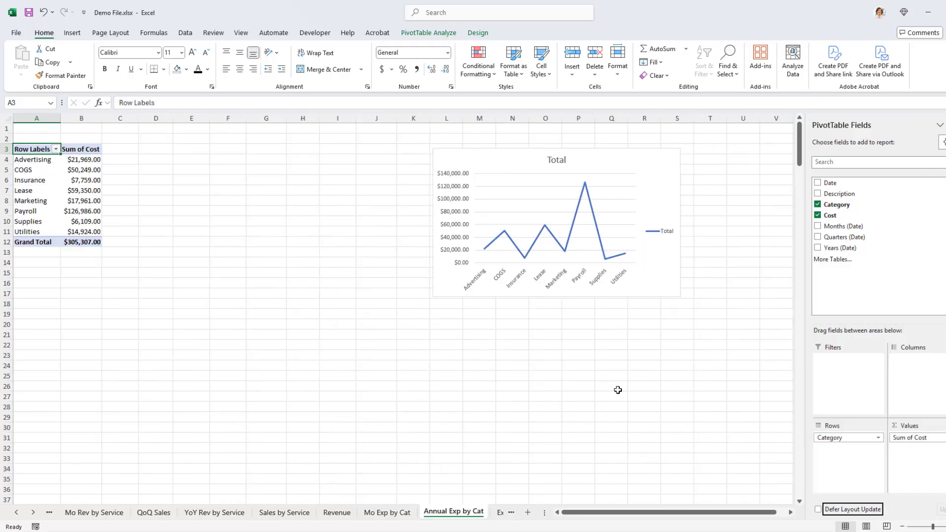
Move the annual expenses PivotChart next to its PivotTable and change its chart type to Doughnut
left_click(238, 292)
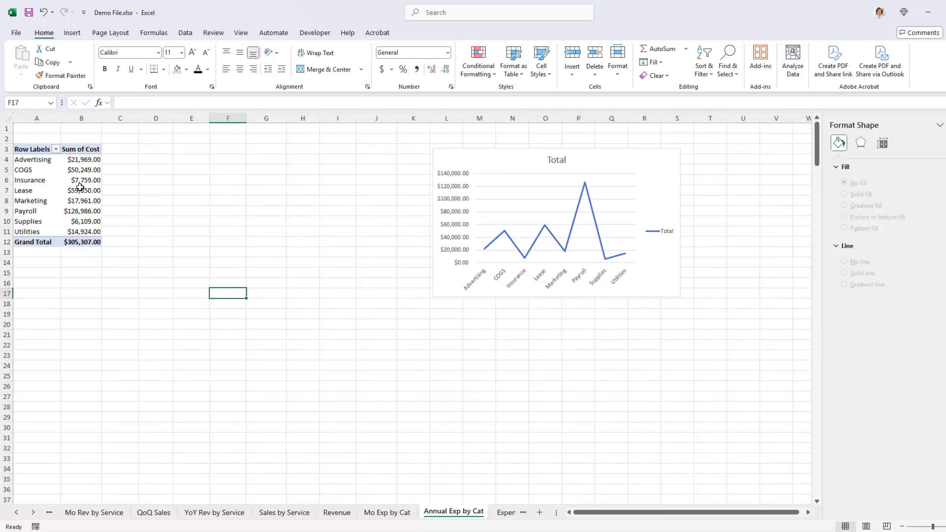
left_click_drag(626, 153, 346, 151)
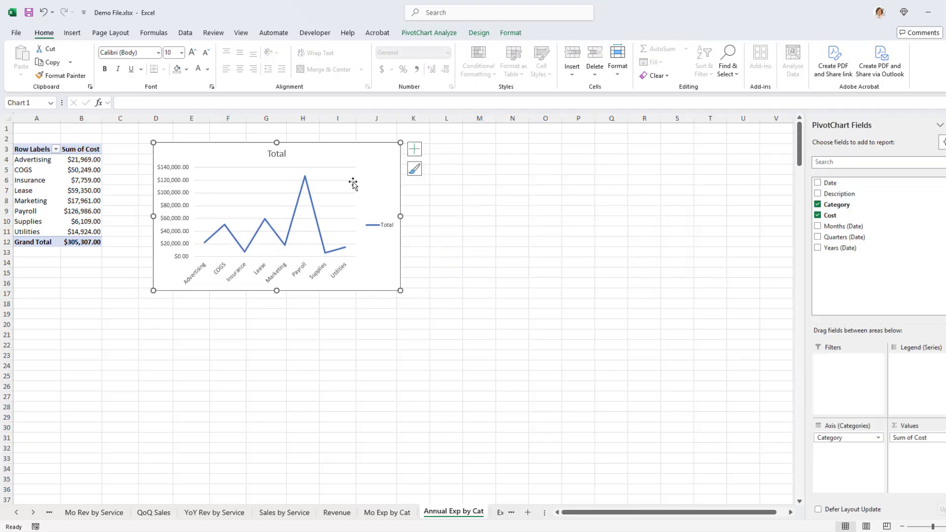
left_click(484, 33)
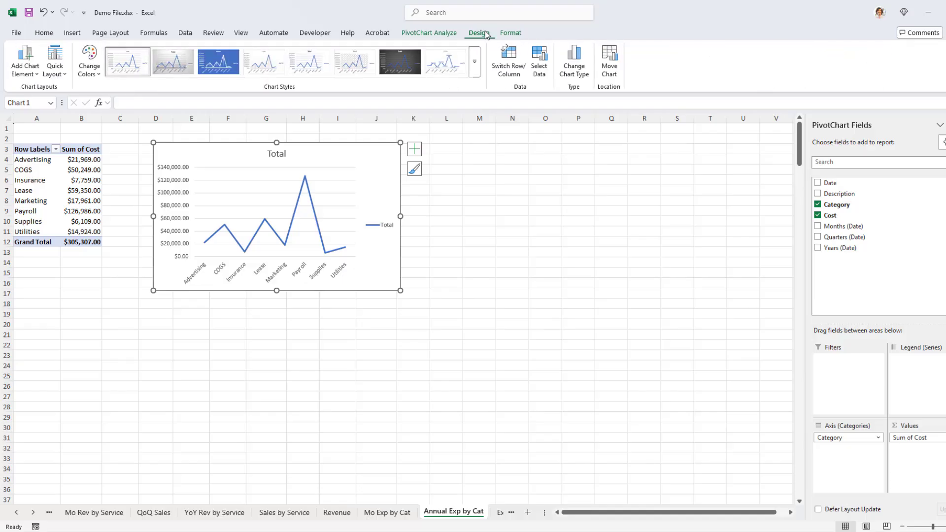
left_click(574, 60)
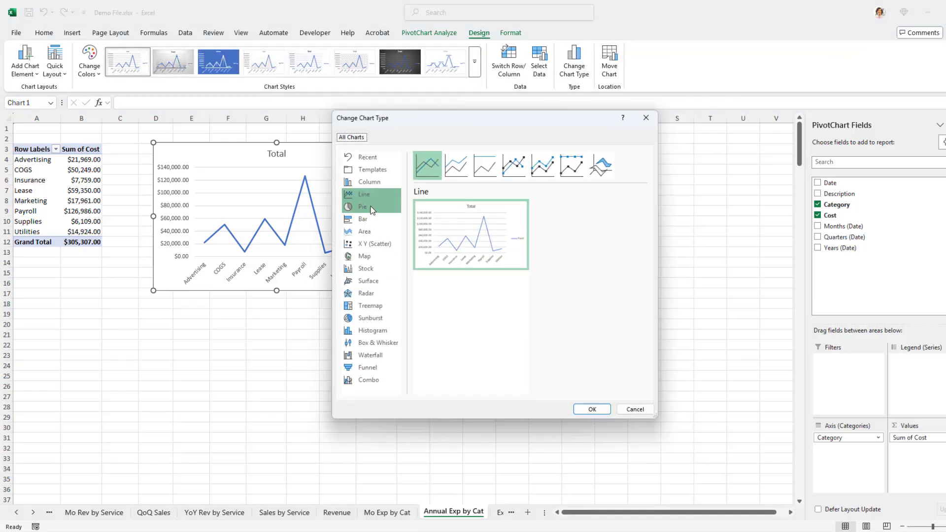
left_click(370, 209)
double_click(543, 165)
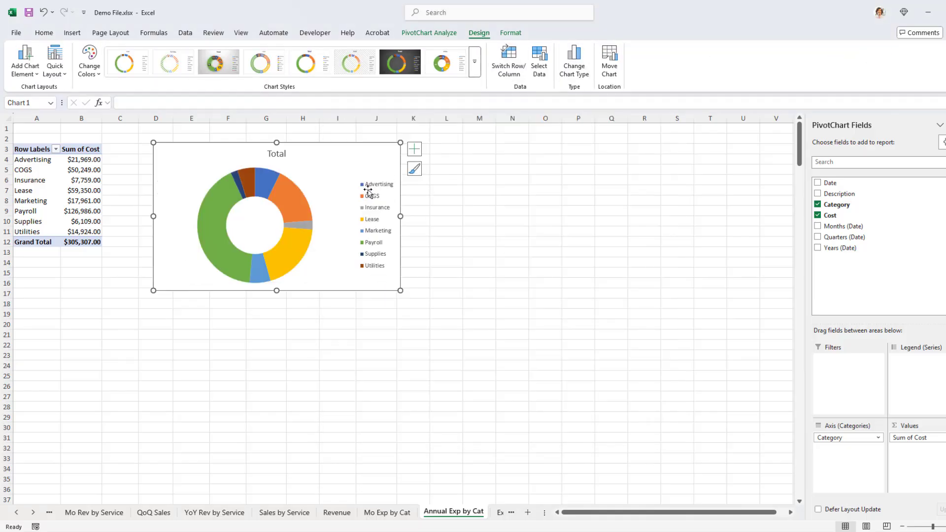
key("Escape")
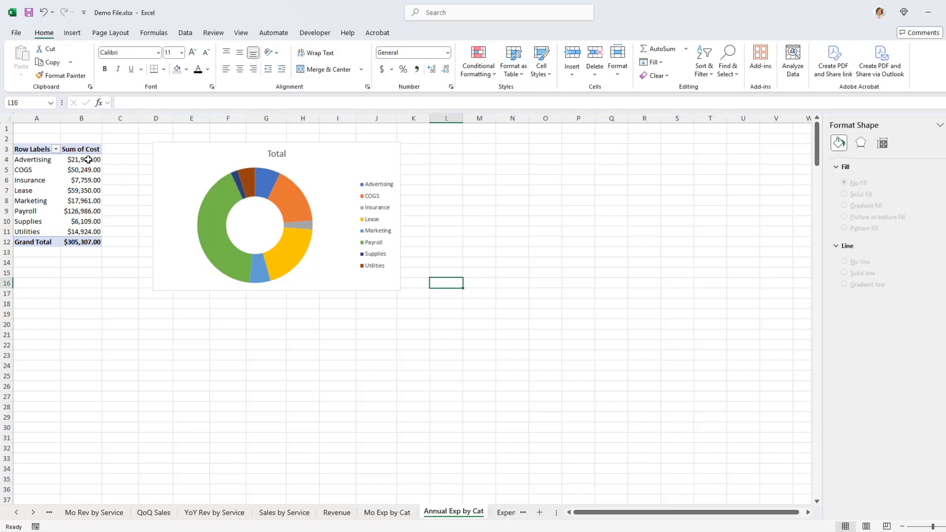
Sort the annual expenses PivotTable's Category field in descending order by Sum of Cost
left_click_drag(88, 159, 88, 221)
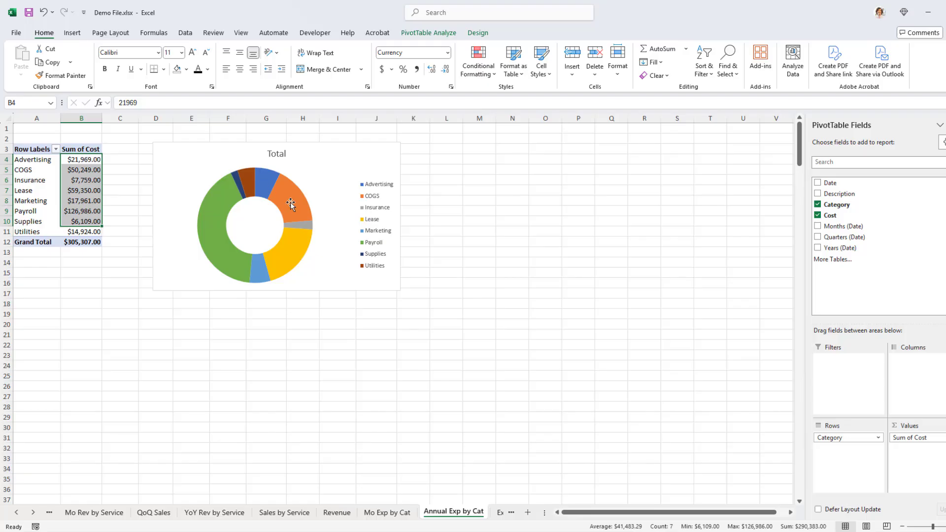
left_click(50, 160)
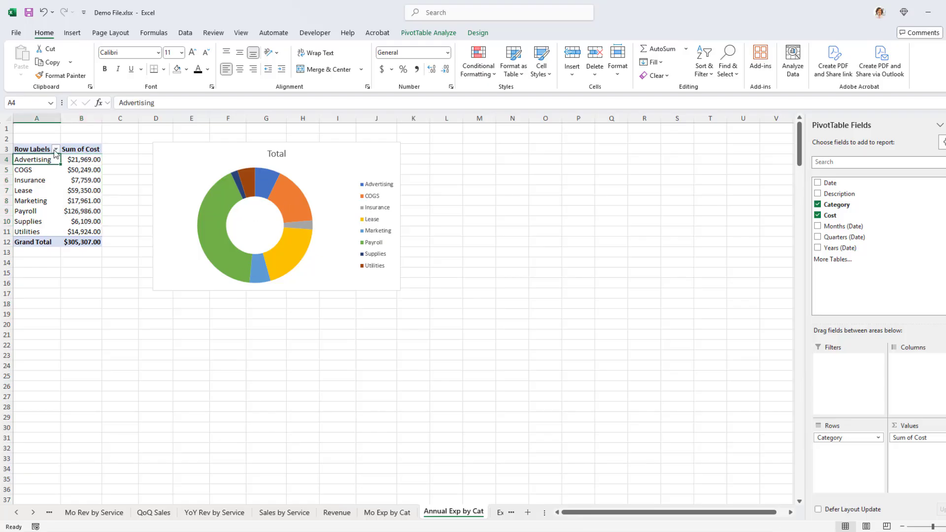
left_click(56, 150)
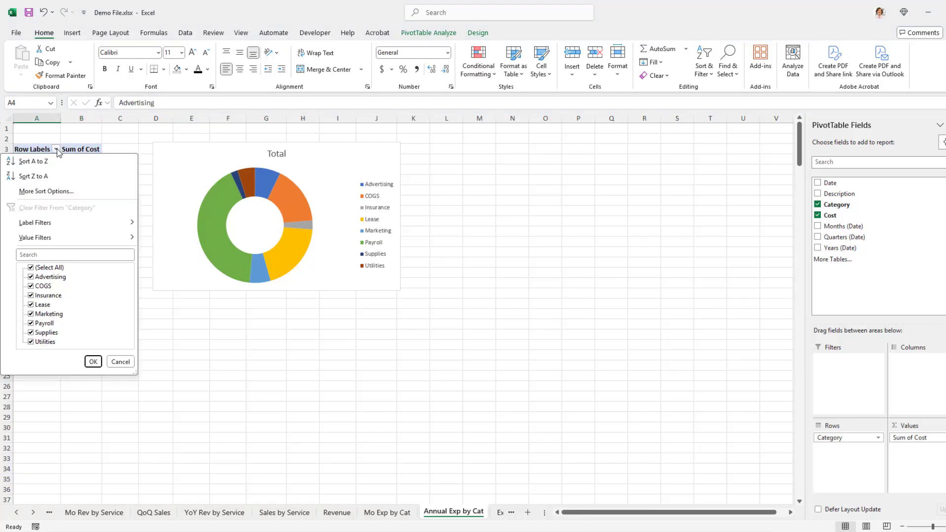
left_click(57, 192)
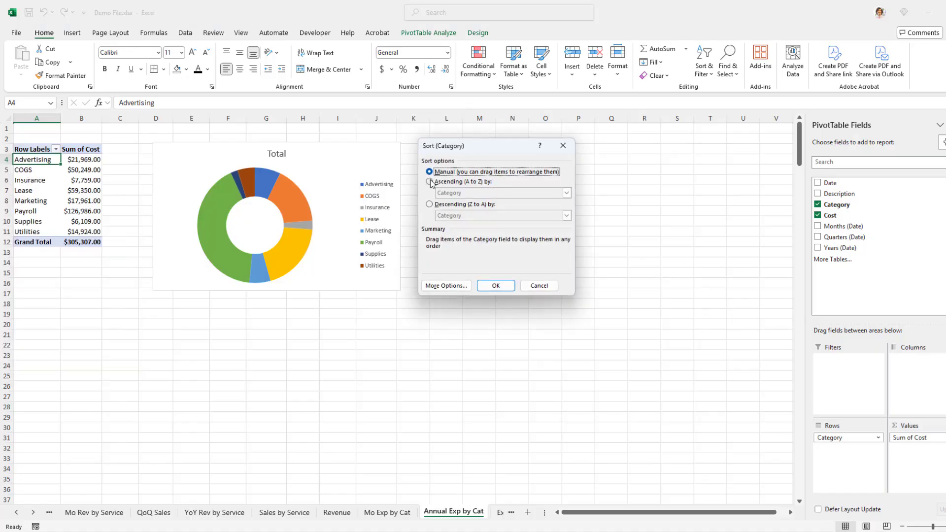
left_click(430, 205)
left_click(472, 217)
left_click(467, 232)
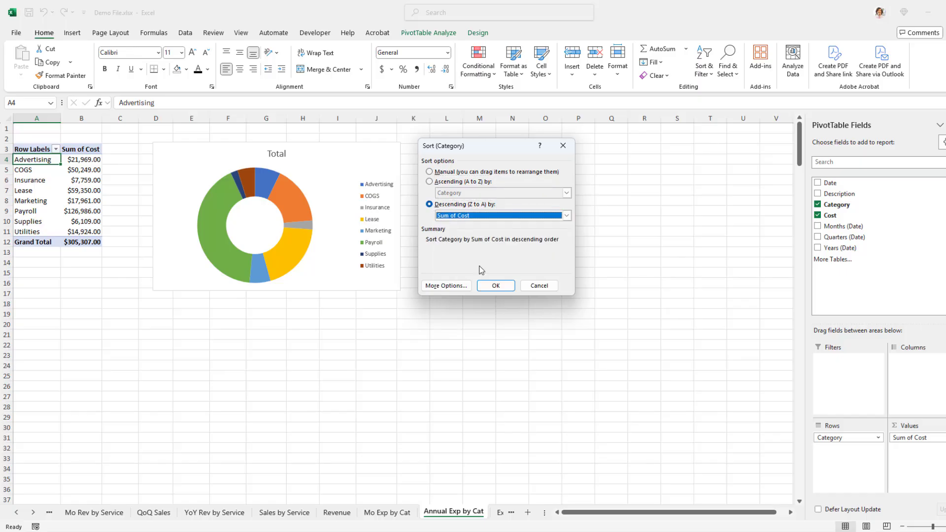
left_click(496, 287)
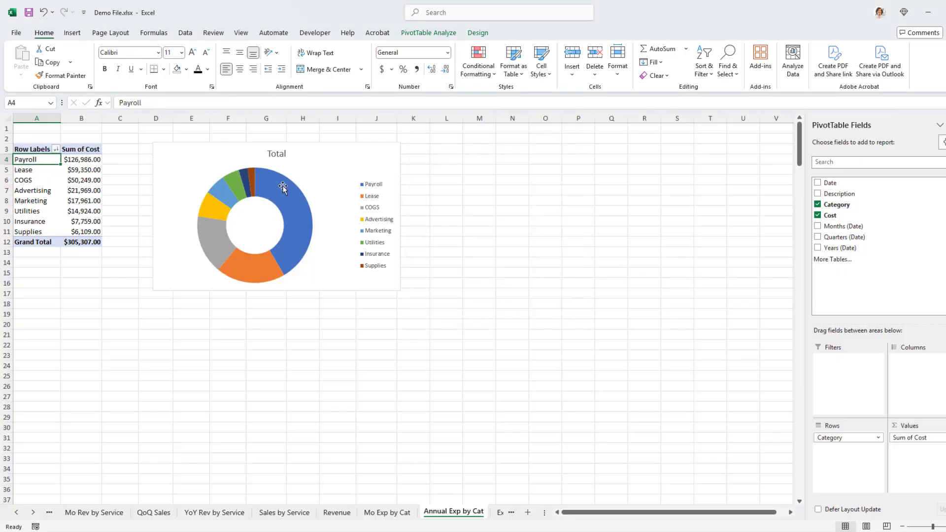
left_click(326, 352)
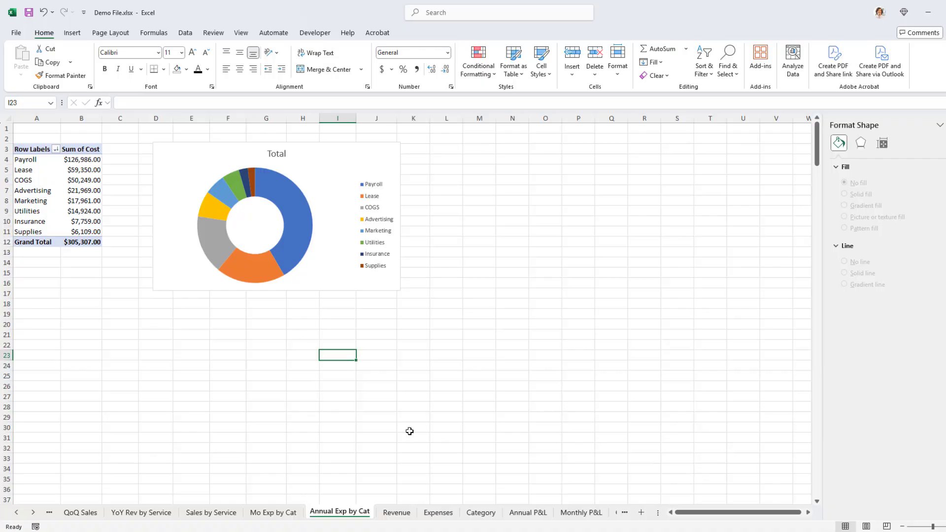
Compare the Revenue and Expenses tables and review the metric list on the Revenue sheet for the profit metrics
left_click(397, 514)
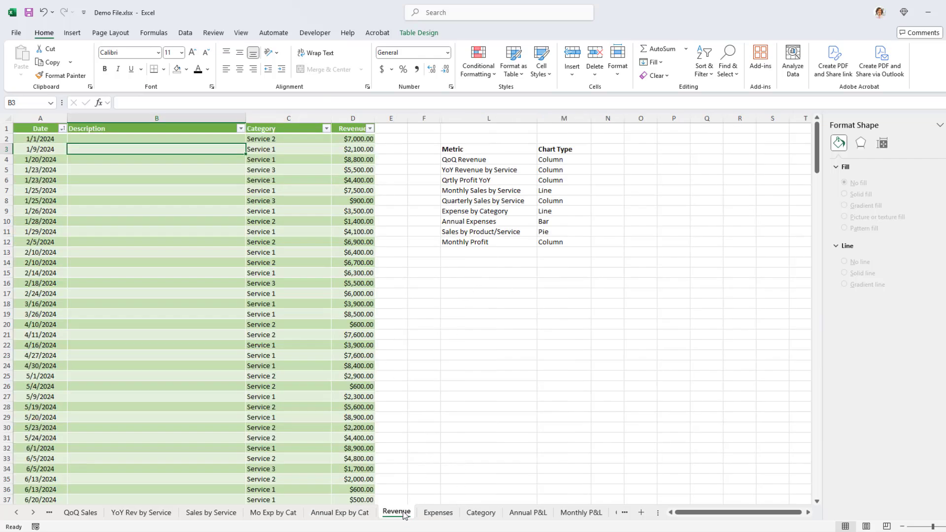
left_click(443, 517)
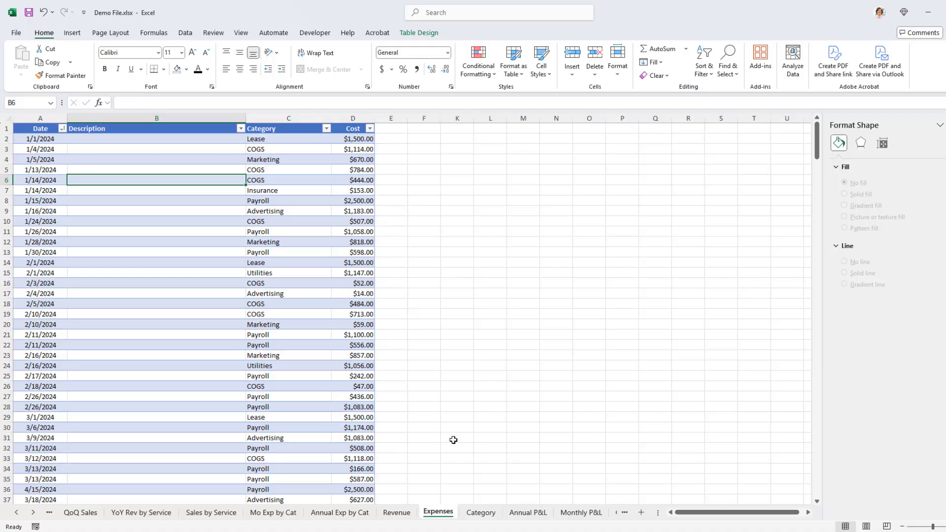
left_click(402, 514)
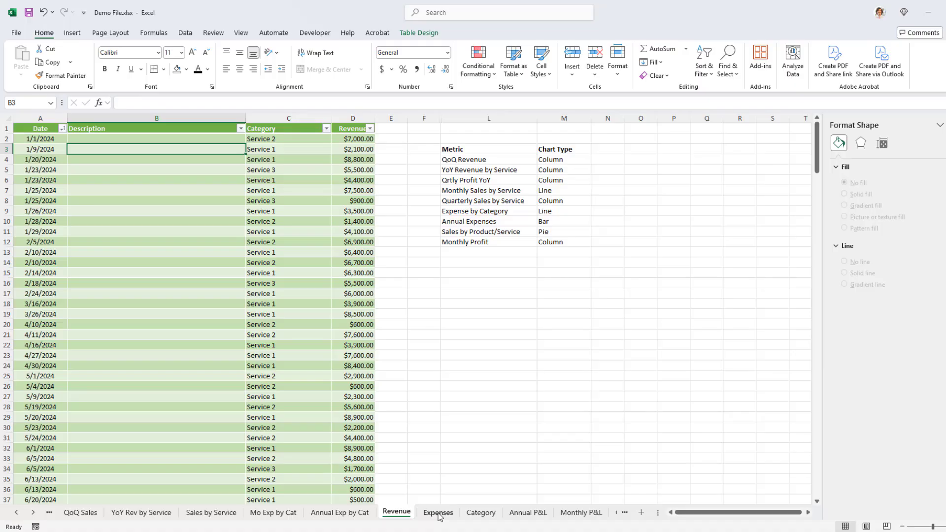
left_click(438, 514)
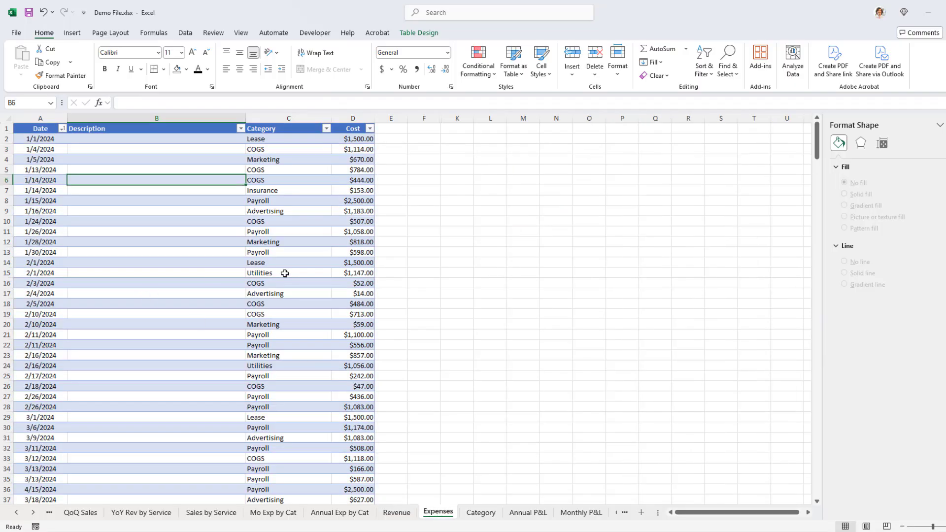
left_click(400, 514)
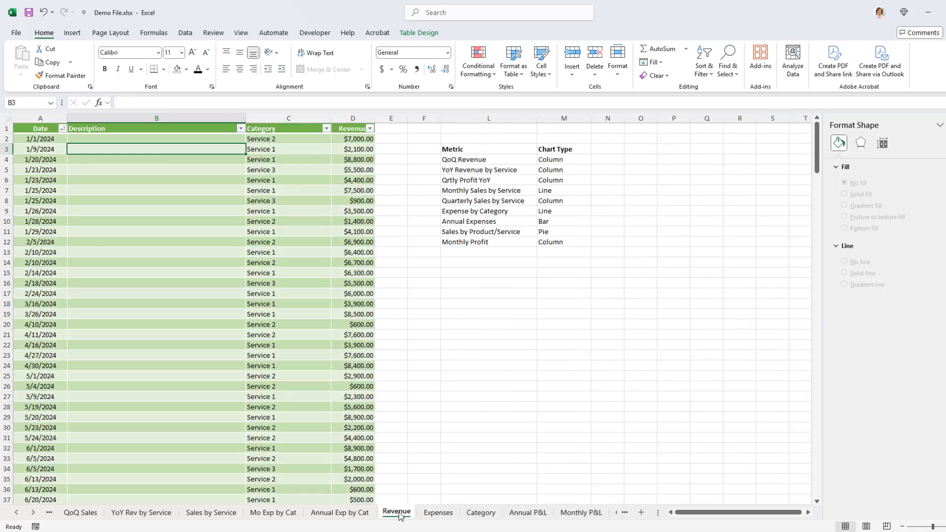
left_click(438, 516)
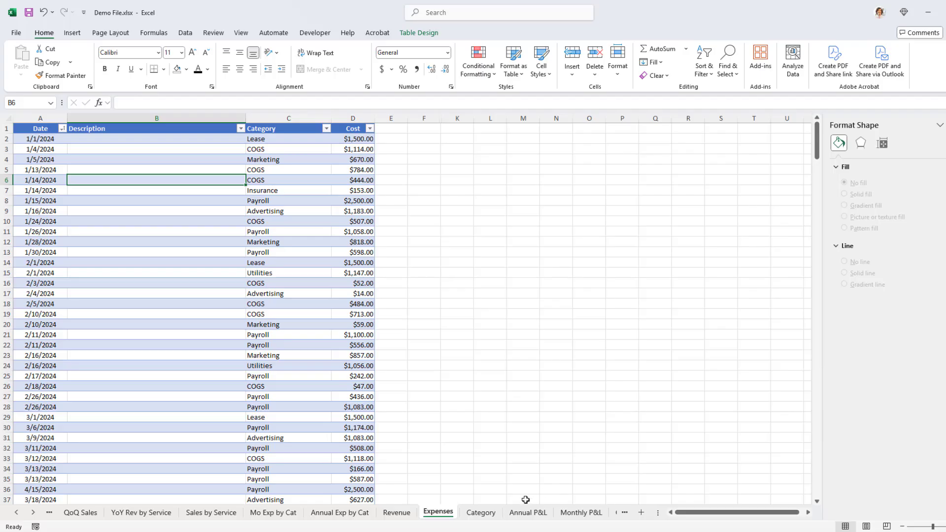
Add a new worksheet directly after the Expenses sheet and name it PROFIT
left_click(641, 512)
double_click(477, 515)
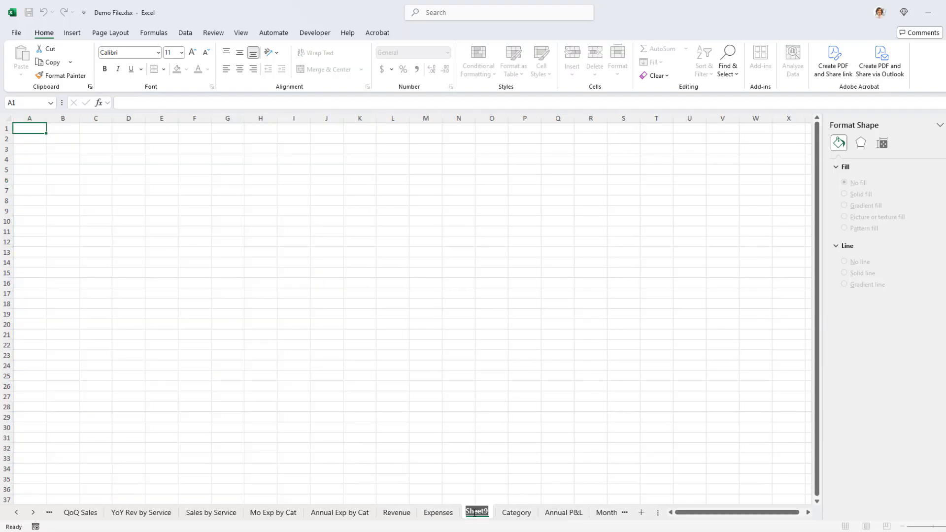
type("PROFIT")
key("Return")
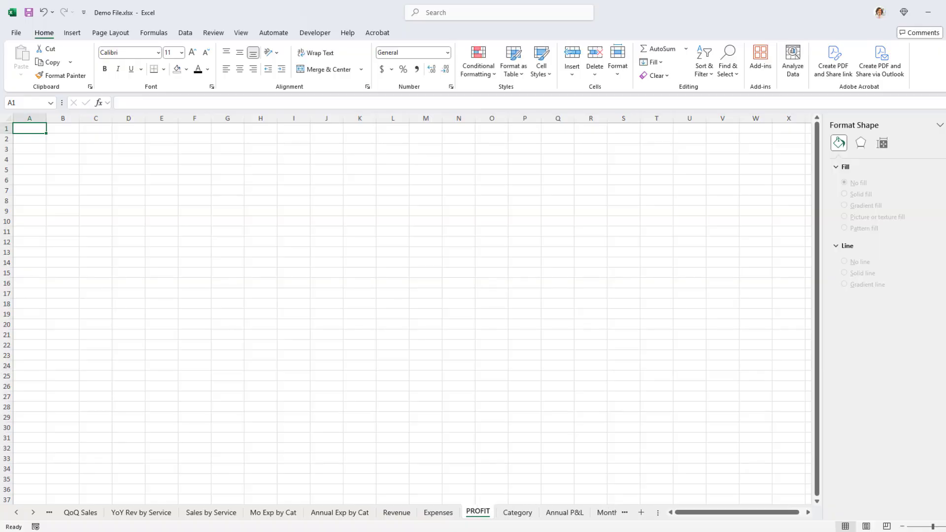
Enter the headers Start Date, End Date, Revenue, Expenses and Profit in cells A2:E2 of the PROFIT sheet
left_click(41, 140)
type("Start")
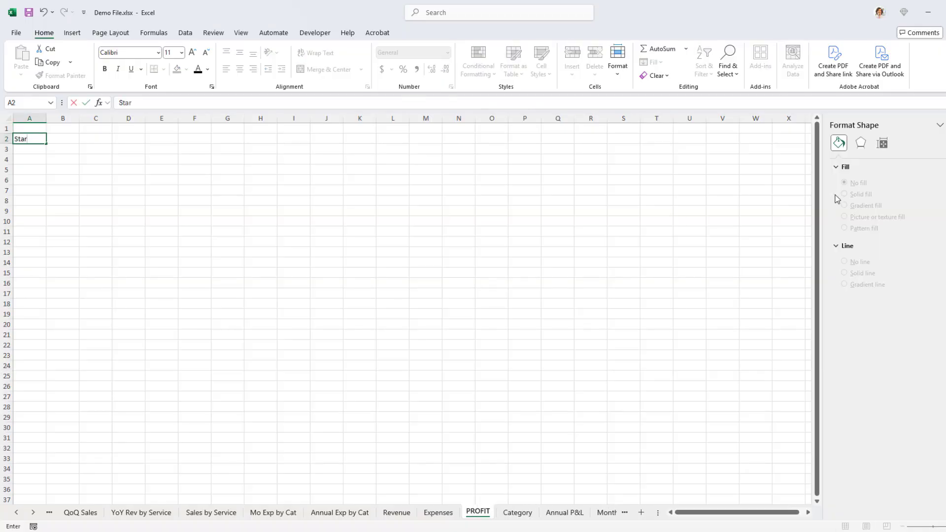
key("Tab")
type("Date")
key("Tab")
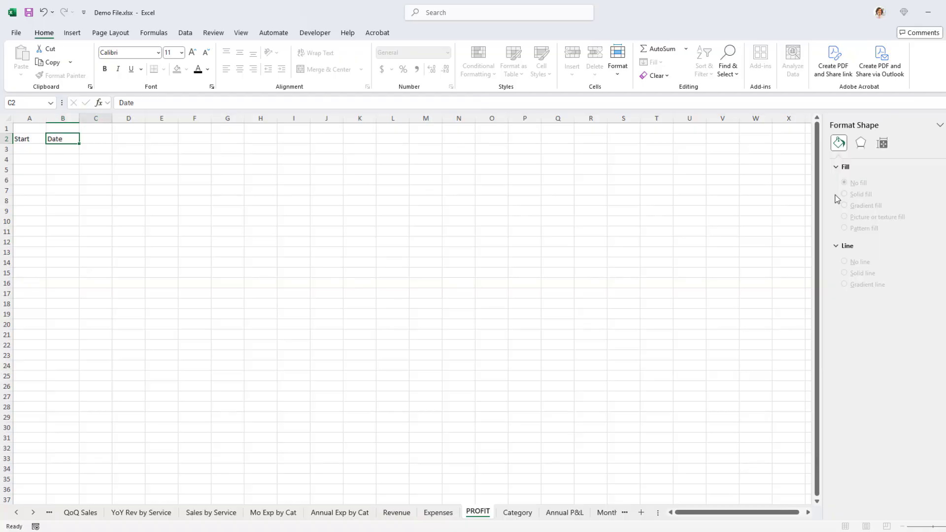
key("BackSpace")
type("e")
key("Tab")
type("Expenses")
key("Tab")
type("Profit")
key("Return")
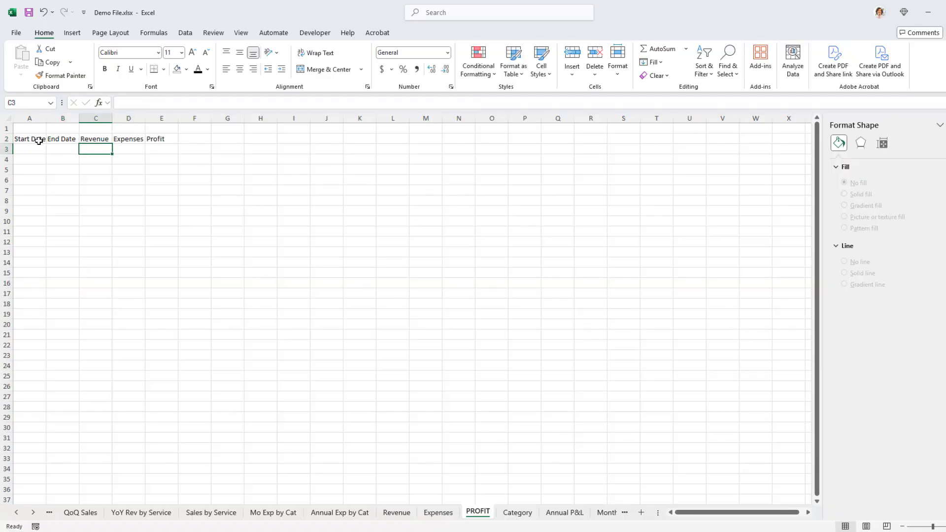
Widen columns A through E of the PROFIT sheet to one equal width
left_click(94, 139)
left_click(137, 138)
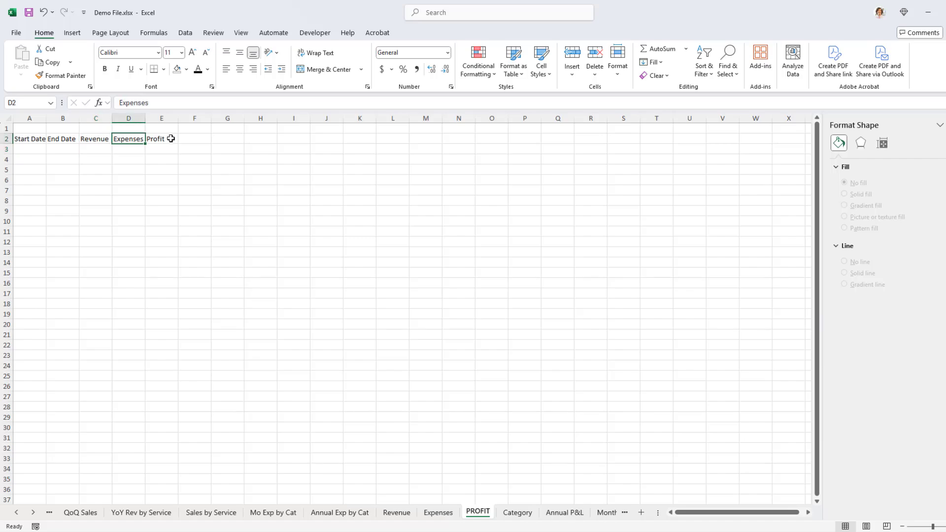
left_click(169, 137)
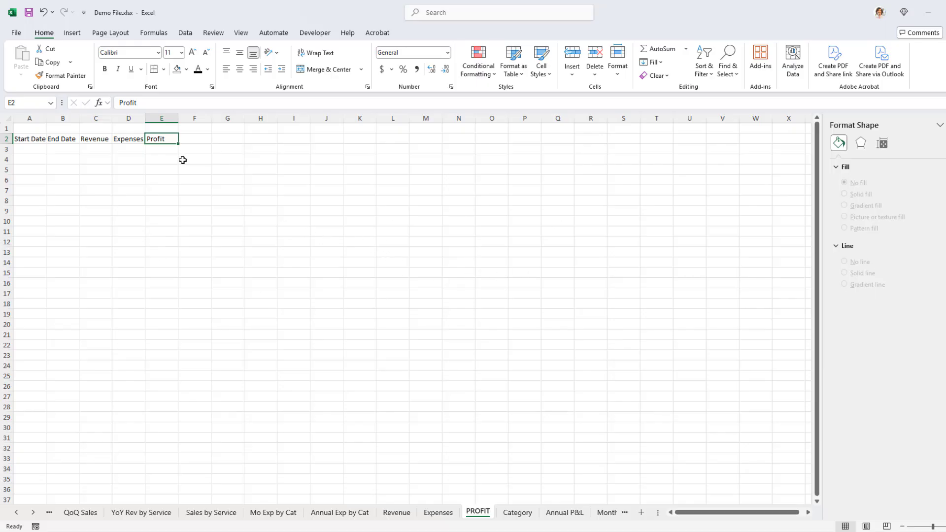
left_click_drag(26, 140, 160, 141)
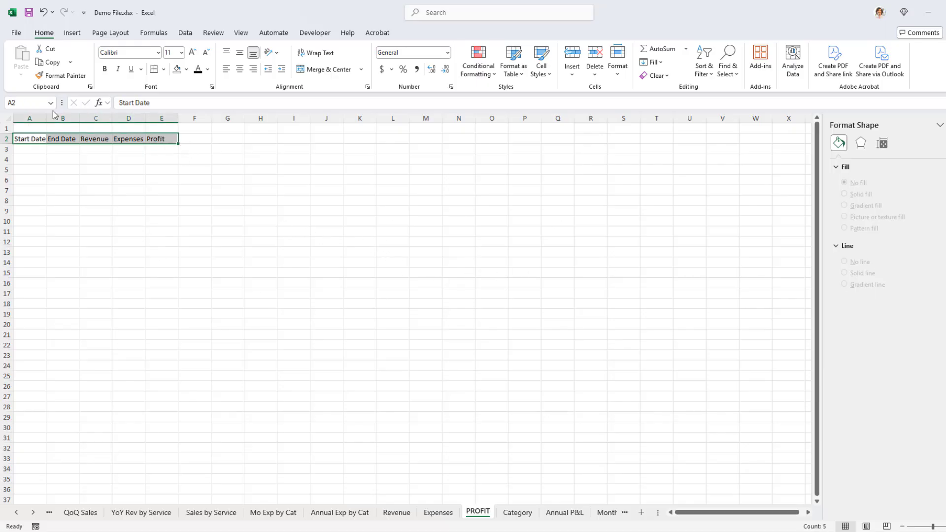
left_click_drag(34, 118, 169, 118)
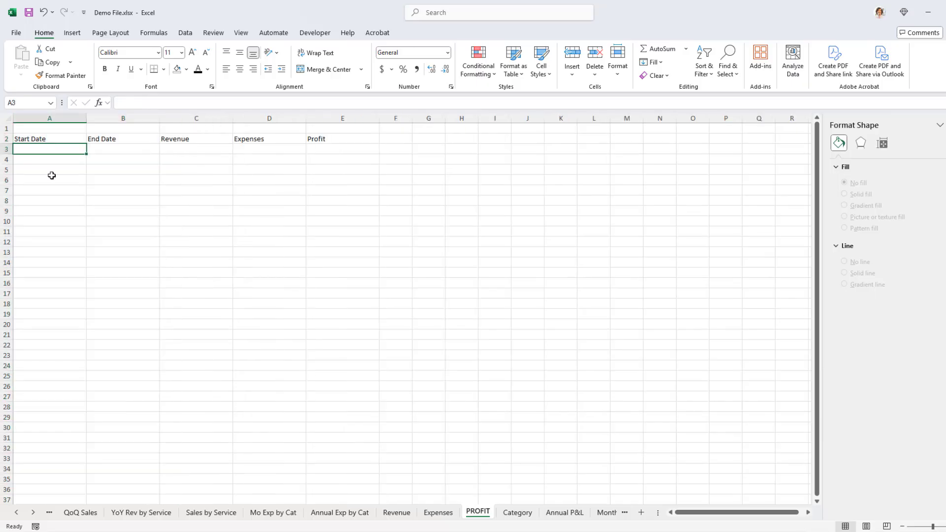
Fill the Start Date and End Date columns from A3 with pasted monthly date ranges running from 1/1/2024 through 12/31/2026
type("1/1")
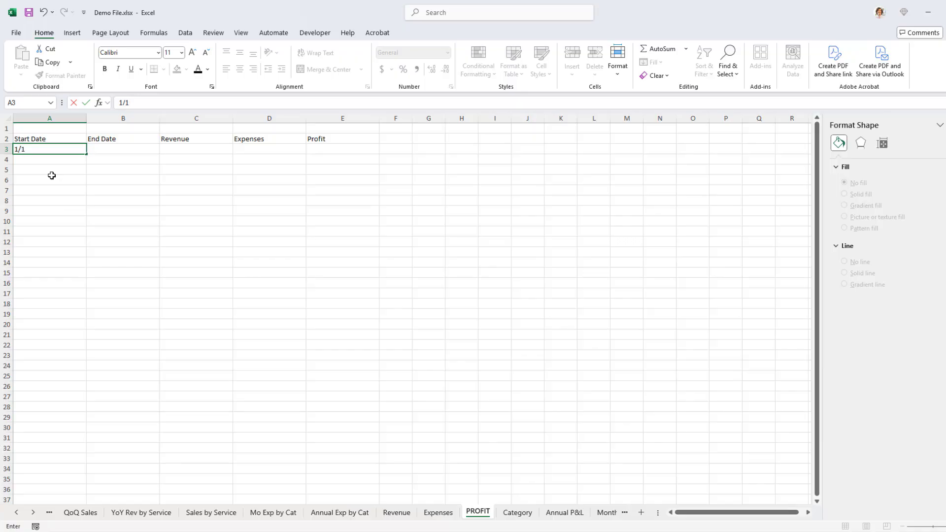
type("024")
key("Return")
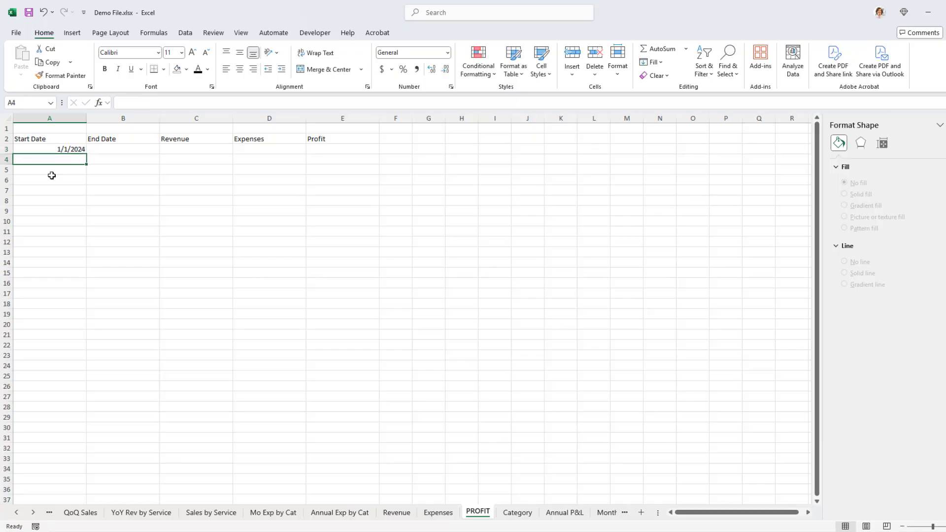
key("Up")
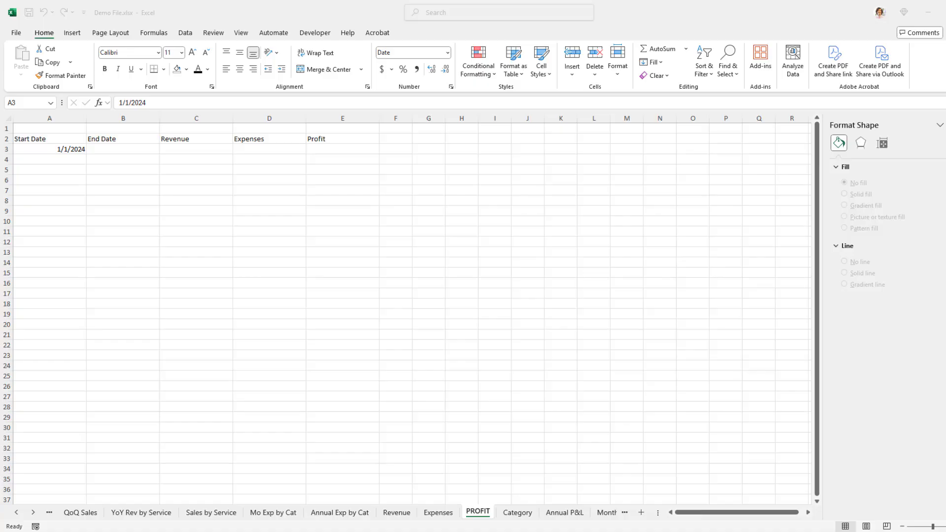
key("ctrl+c")
left_click(49, 149)
key("ctrl+v")
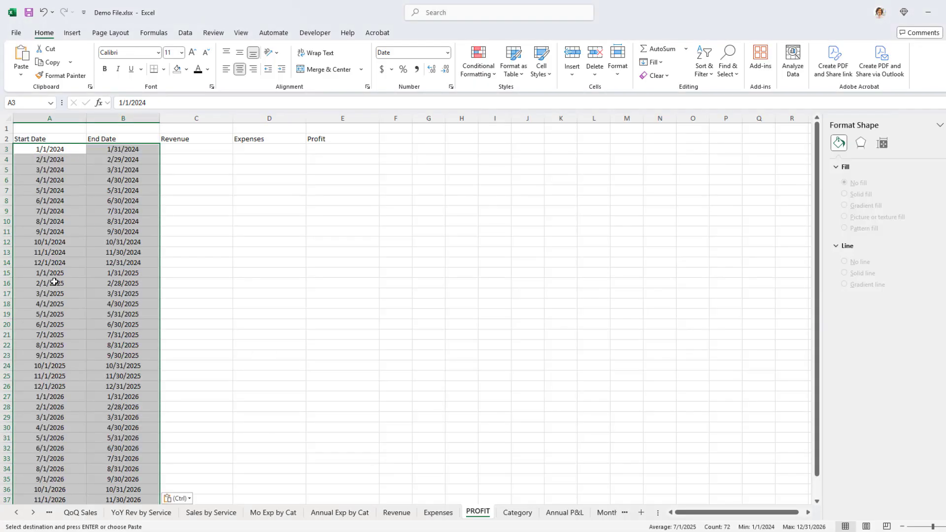
Enter =SUMIFS(Table16[Revenue],Table16[Date],">="&A3,Table16[Date],"<="&B3) in C3 of the PROFIT sheet, using the Revenue sheet's columns
left_click(273, 359)
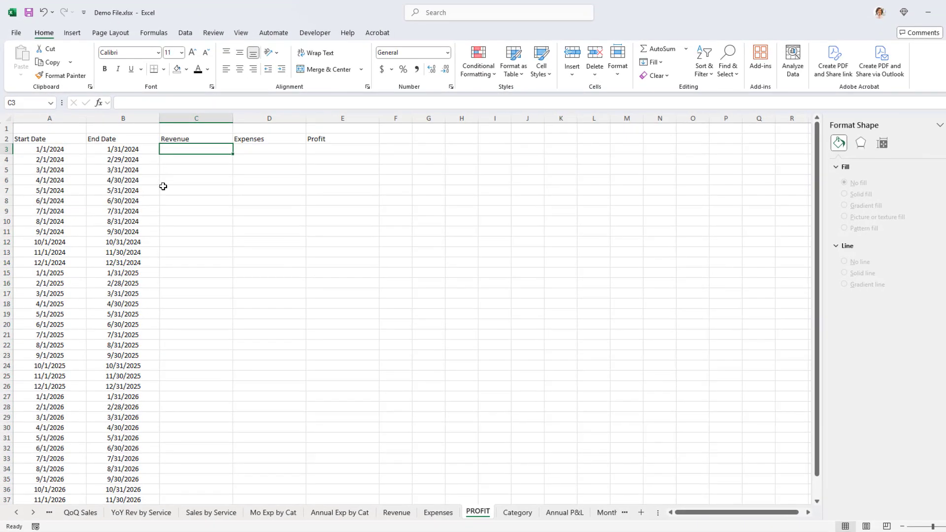
type("=")
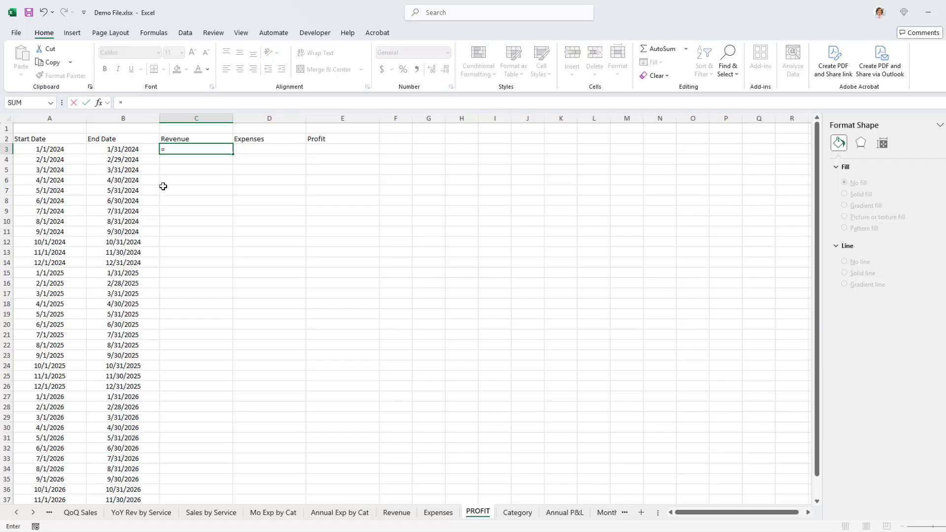
type("SUMIF")
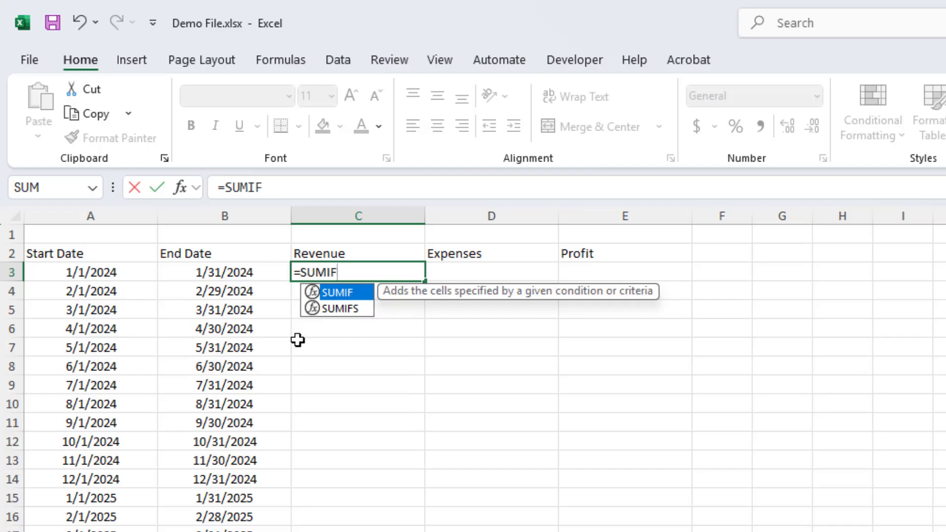
type("S(")
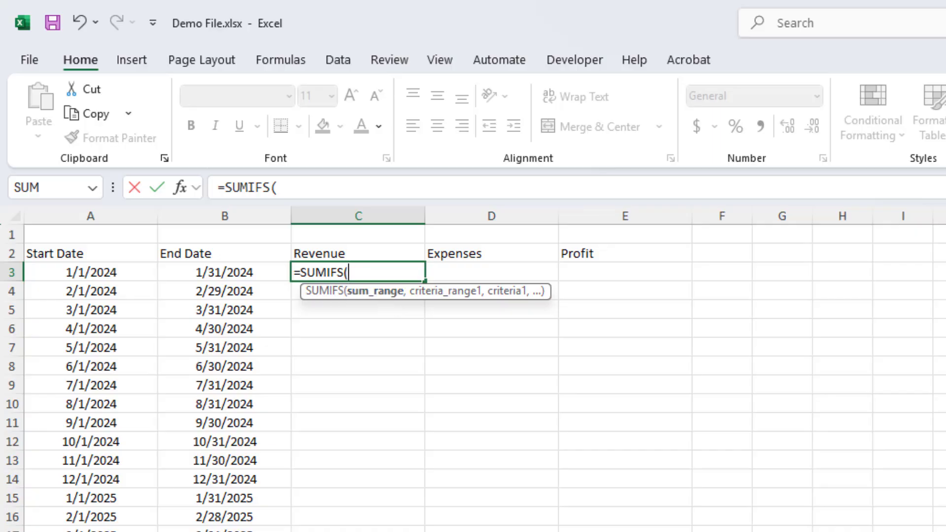
left_click(148, 531)
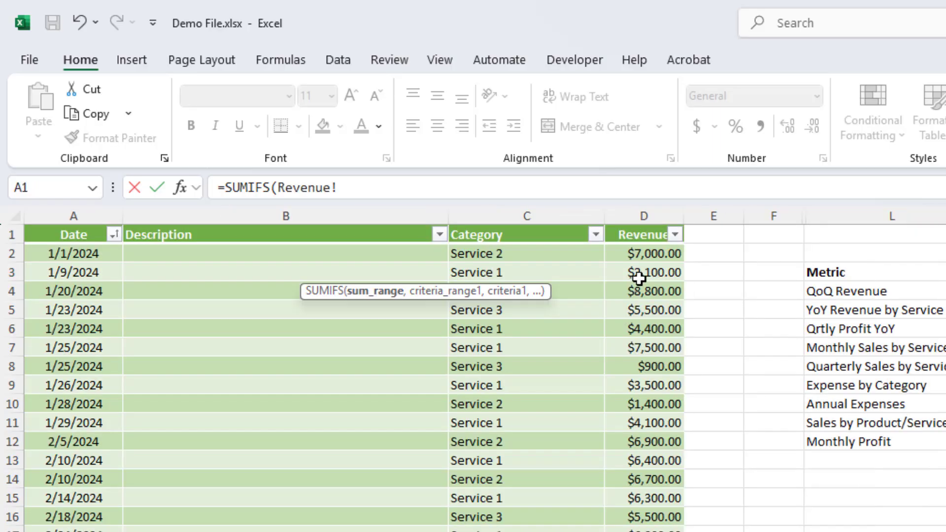
left_click(645, 224)
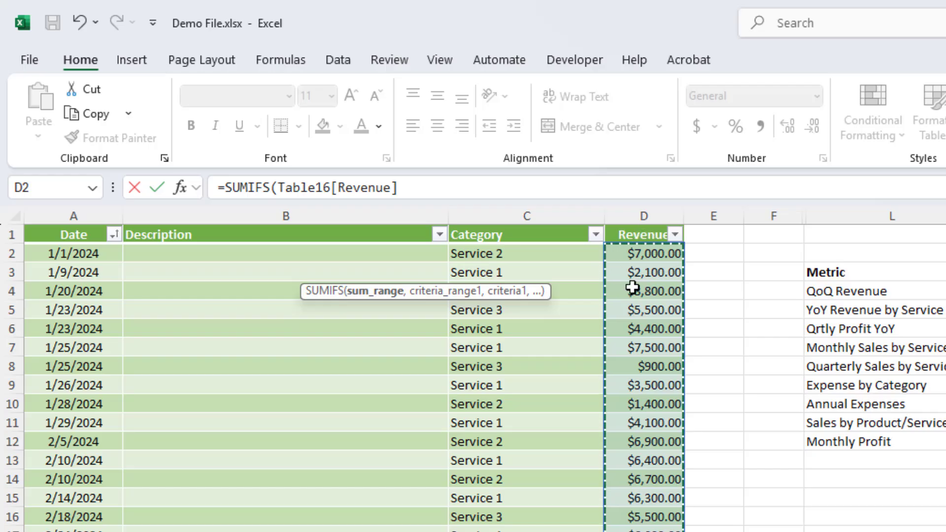
type(",")
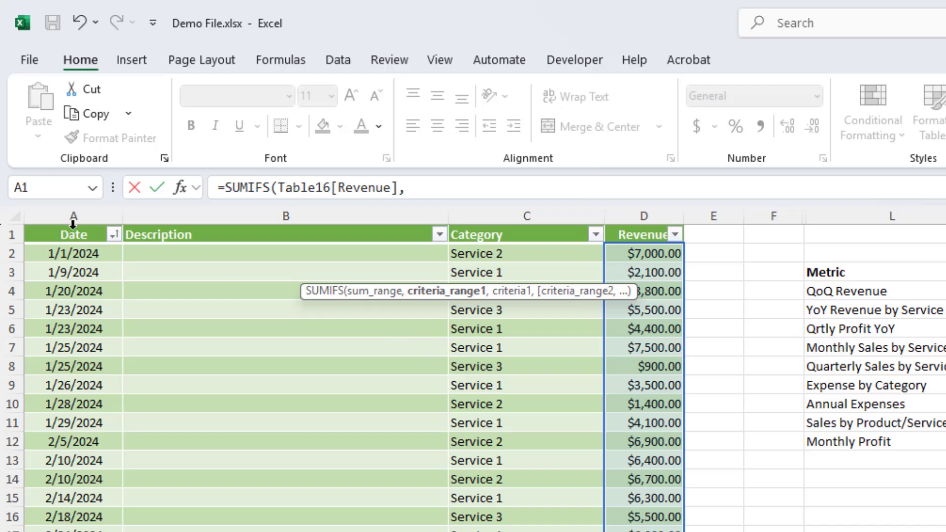
left_click(73, 225)
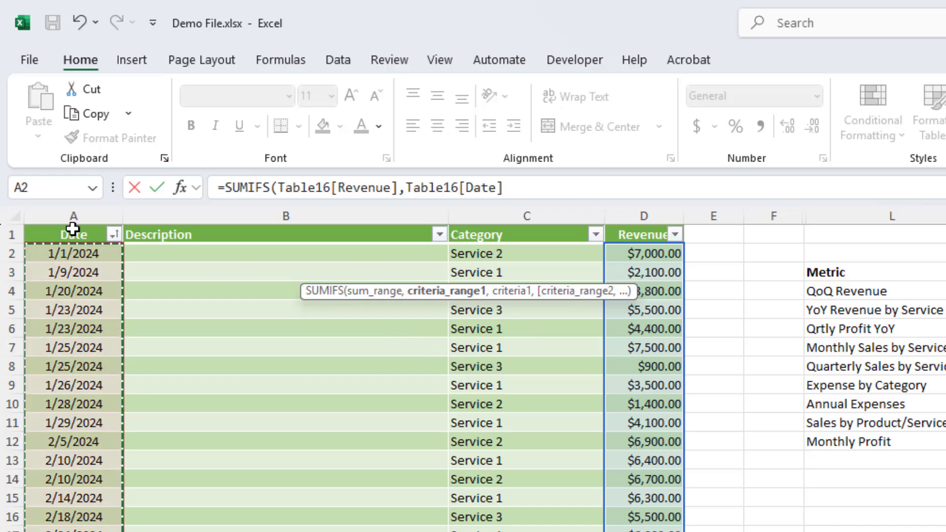
type(",\">=\"&")
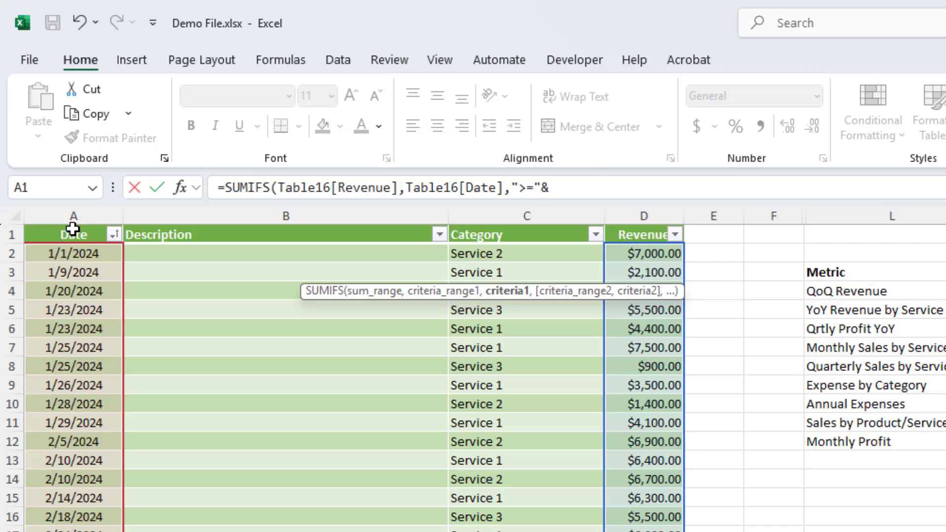
type("A3,")
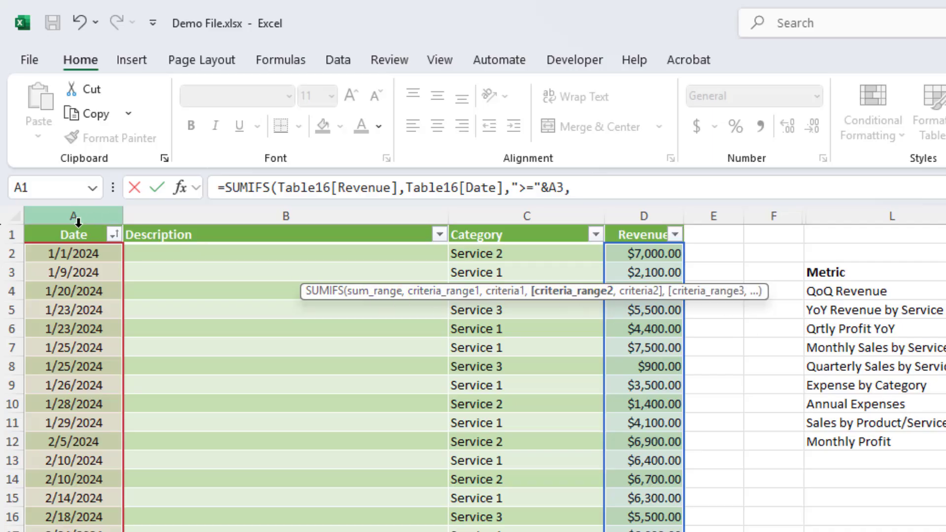
left_click(74, 226)
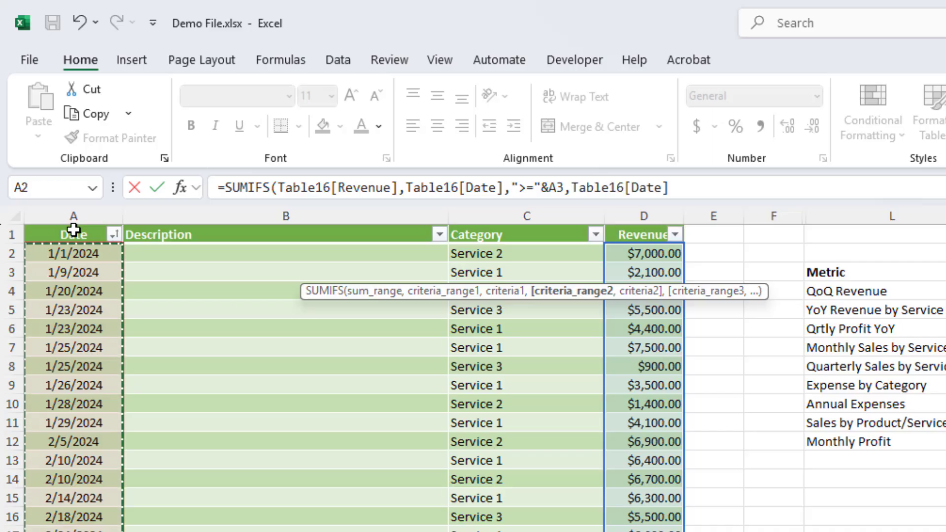
type(",\"<")
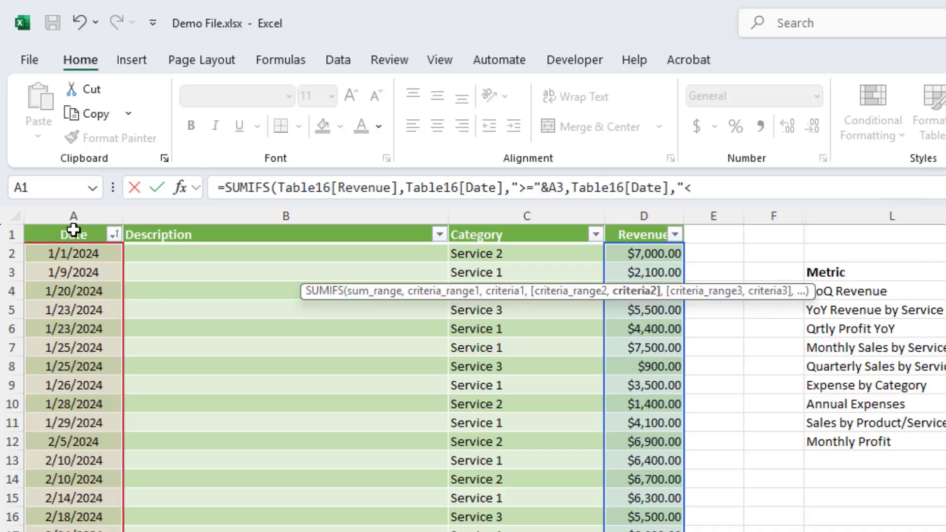
type("=\"&B3)")
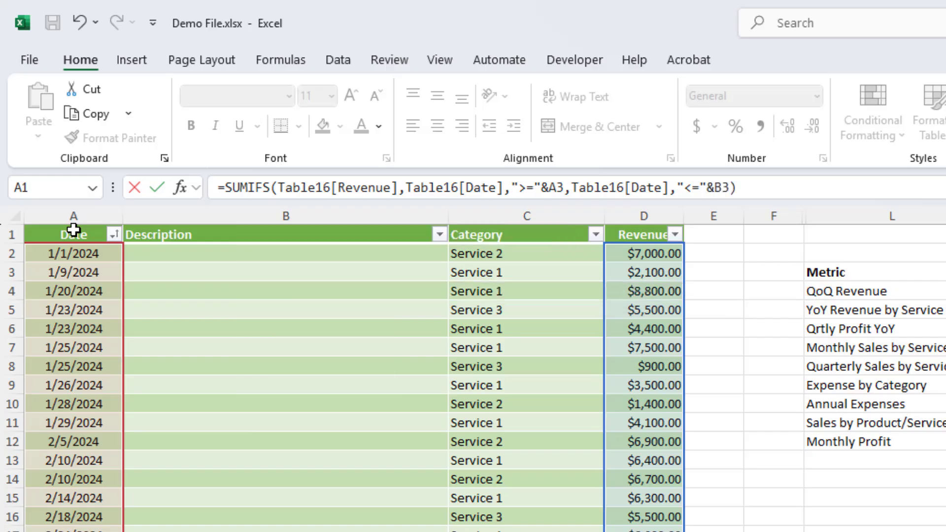
key("Return")
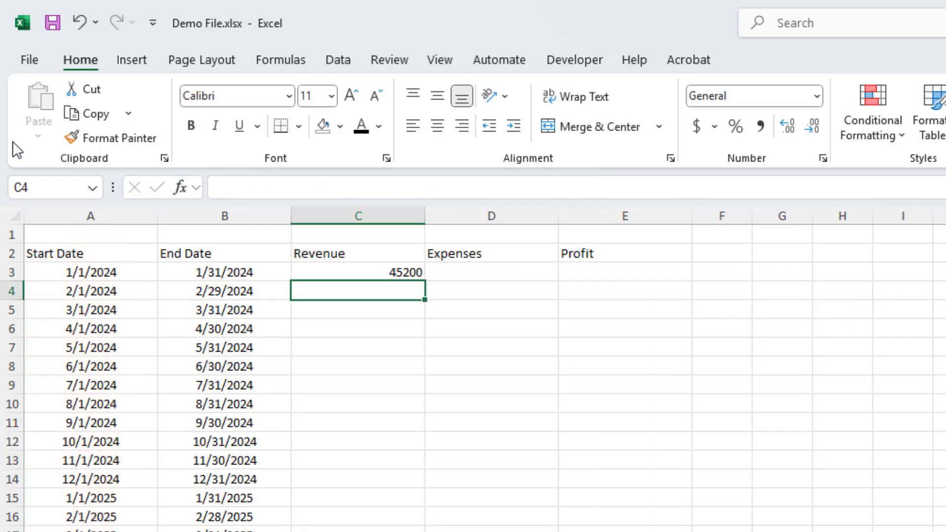
Examine the sum range and the start-date and end-date criteria in the Revenue formula in C3
left_click(376, 271)
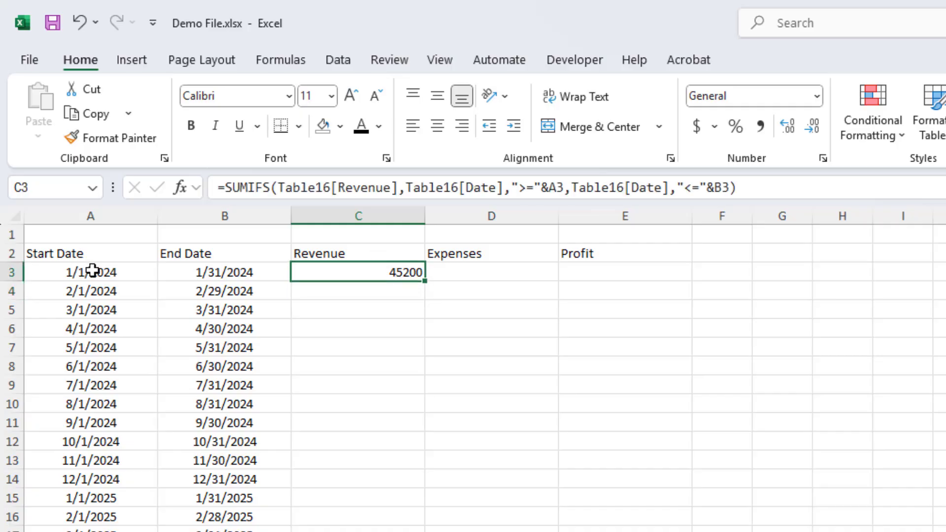
left_click(363, 187)
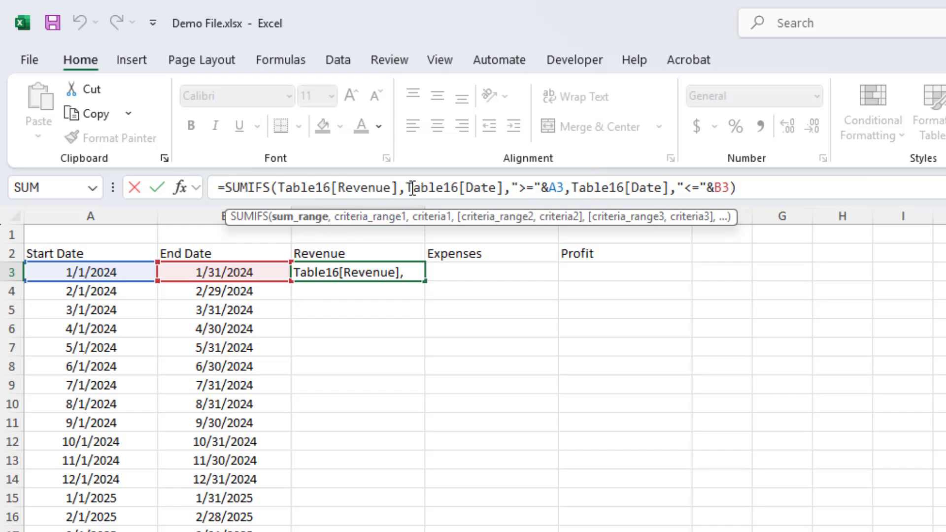
left_click_drag(409, 189, 729, 188)
left_click(463, 188)
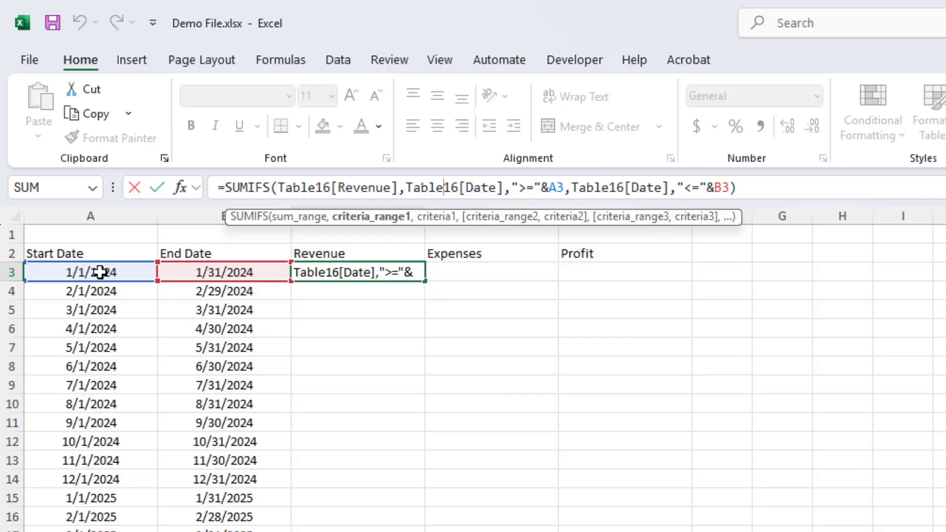
left_click(625, 187)
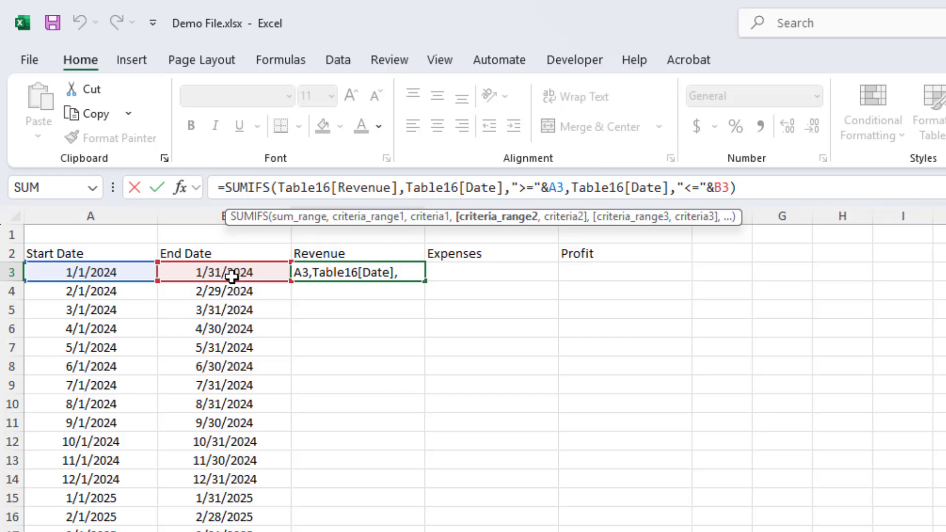
key("Return")
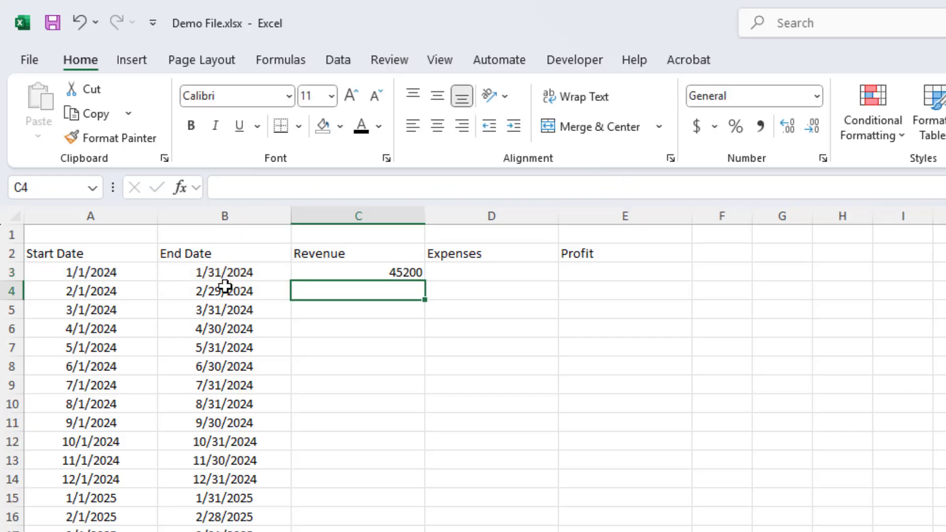
Copy the Revenue formula from C3 down through C38, the last row of the date list
key("Up")
key("ctrl+c")
key("Left")
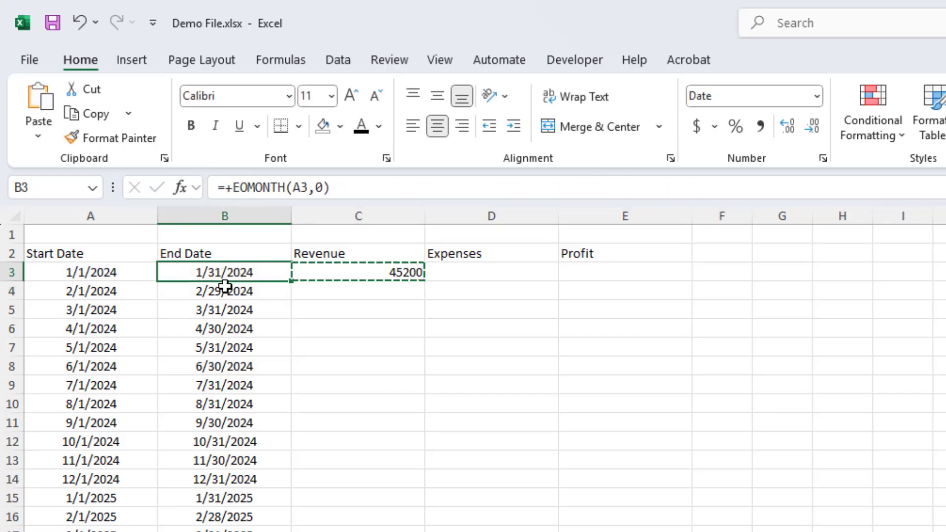
key("ctrl+Down")
key("Right")
key("ctrl+shift+Up")
key("shift+Down")
key("ctrl+v")
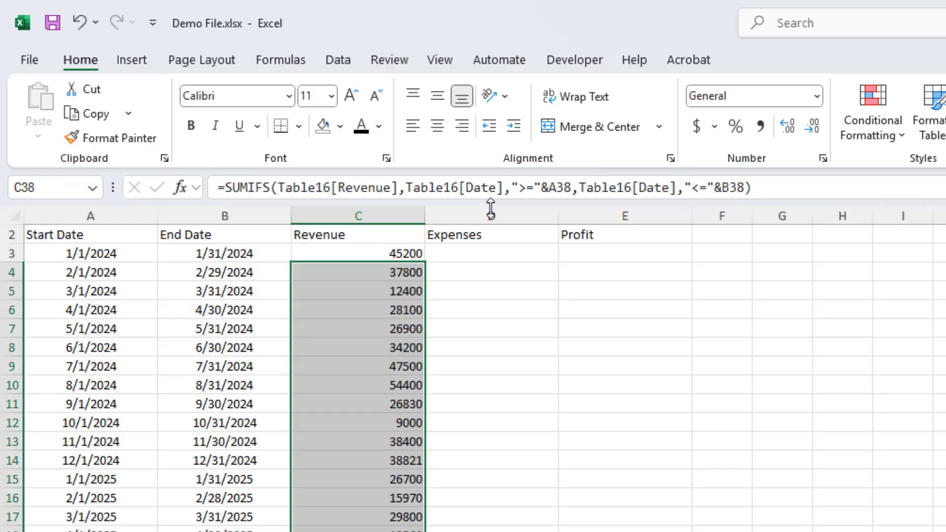
Examine the copied Revenue formulas in C13 and C17 to check which start and end dates they reference
left_click(391, 438)
left_click(639, 188)
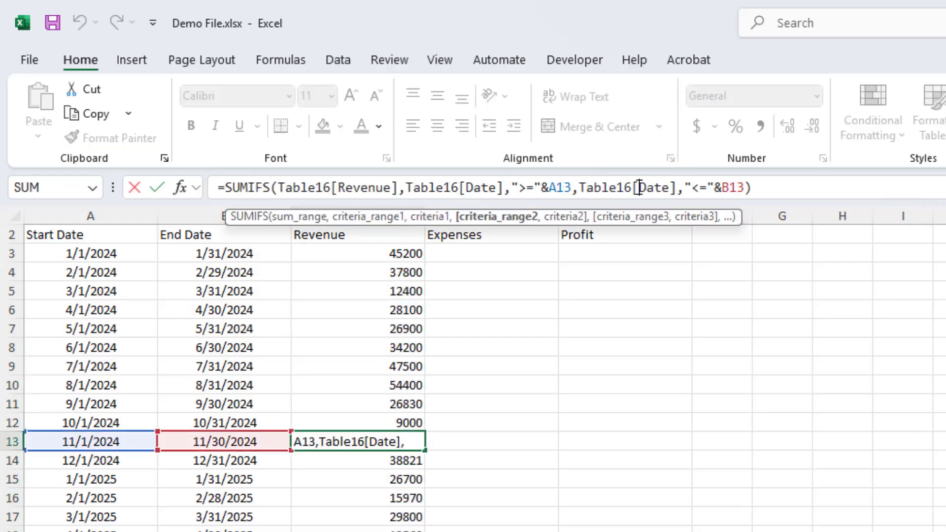
left_click(401, 513)
double_click(401, 513)
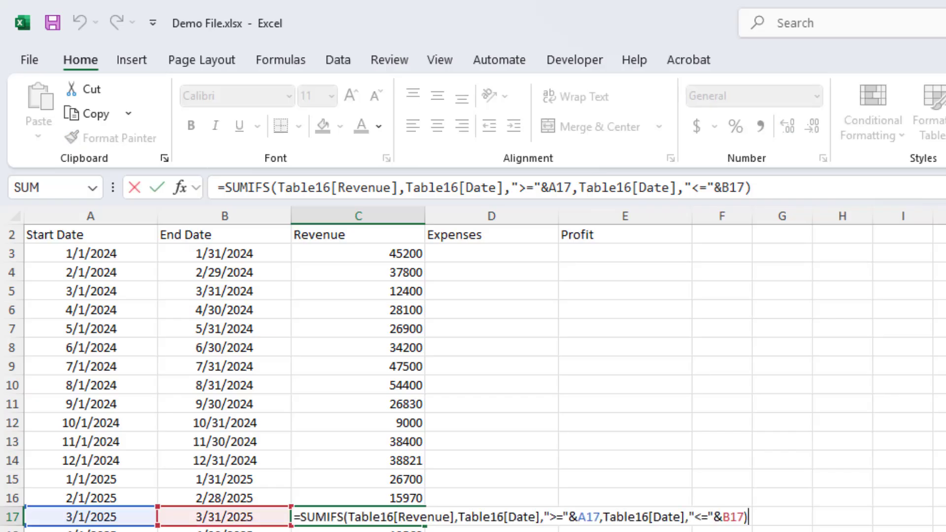
key("Escape")
double_click(329, 525)
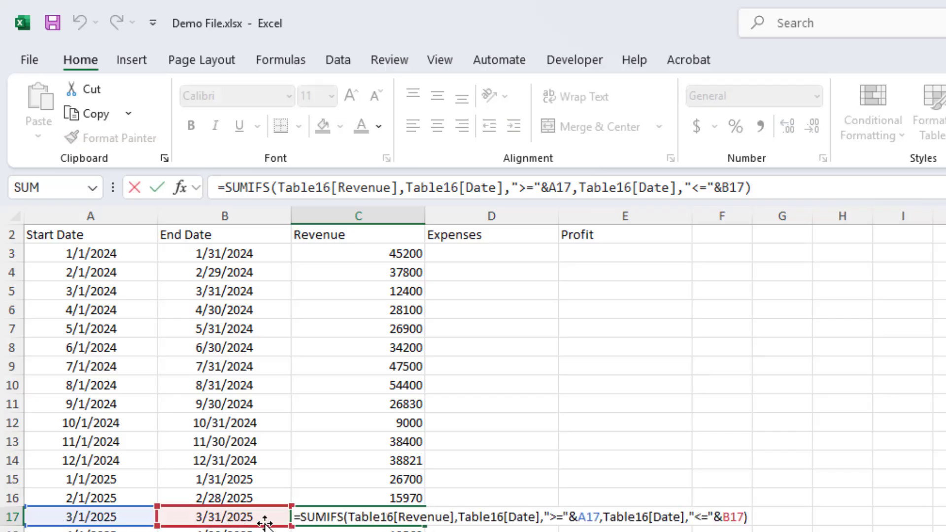
key("Escape")
Enter =SUMIFS(Table13[Cost],Table13[Date],">="&A3,Table13[Date],"<="&B3) in D3 of the PROFIT sheet, using the Expenses sheet's columns
scroll(514, 299, "up", 1)
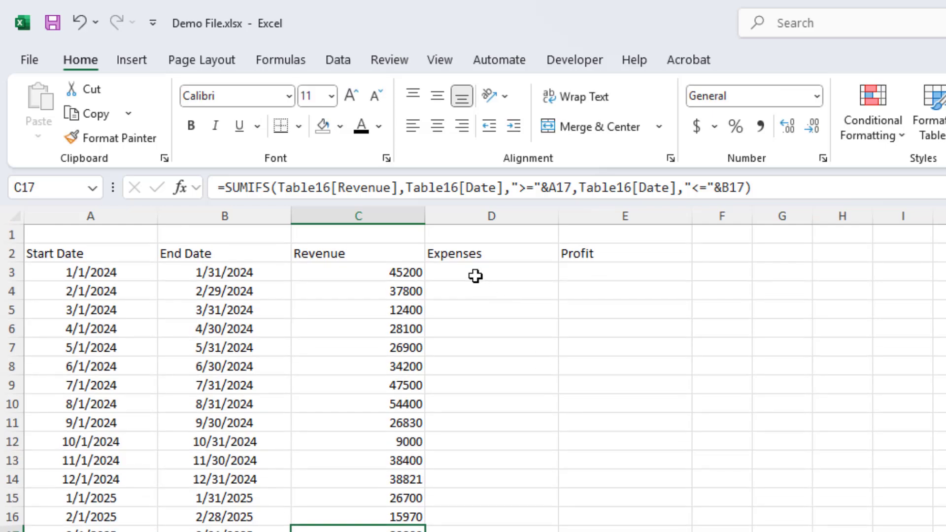
left_click(477, 274)
type("=")
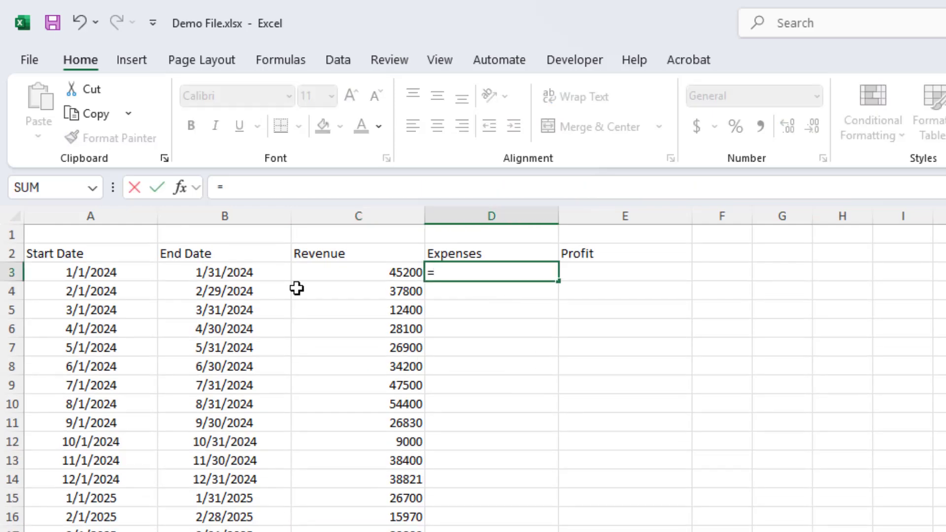
type("SUMIFS(")
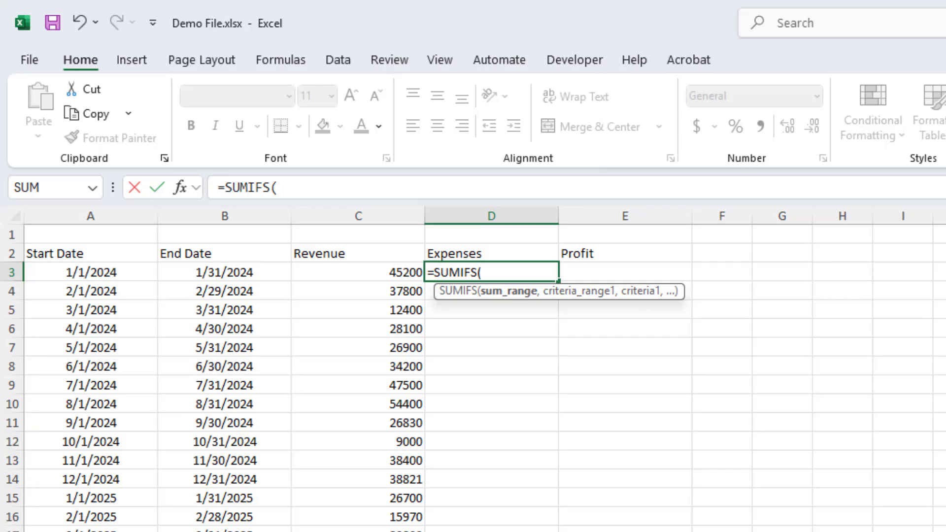
key("ctrl+Page_Down")
left_click(643, 230)
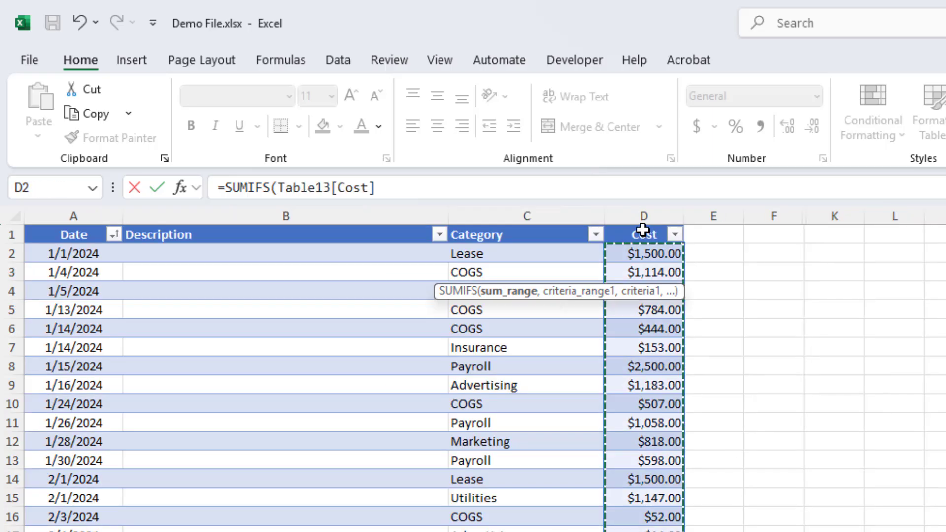
type(",")
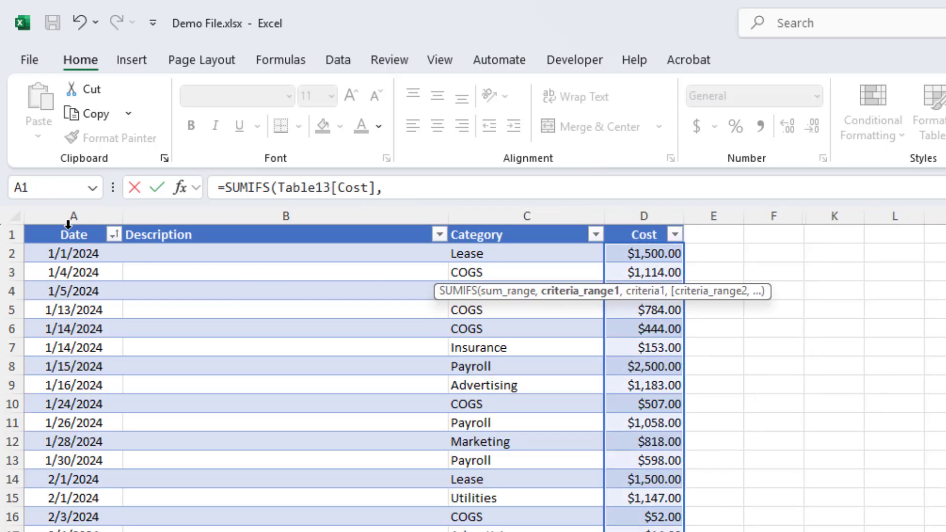
left_click(68, 226)
type(",")
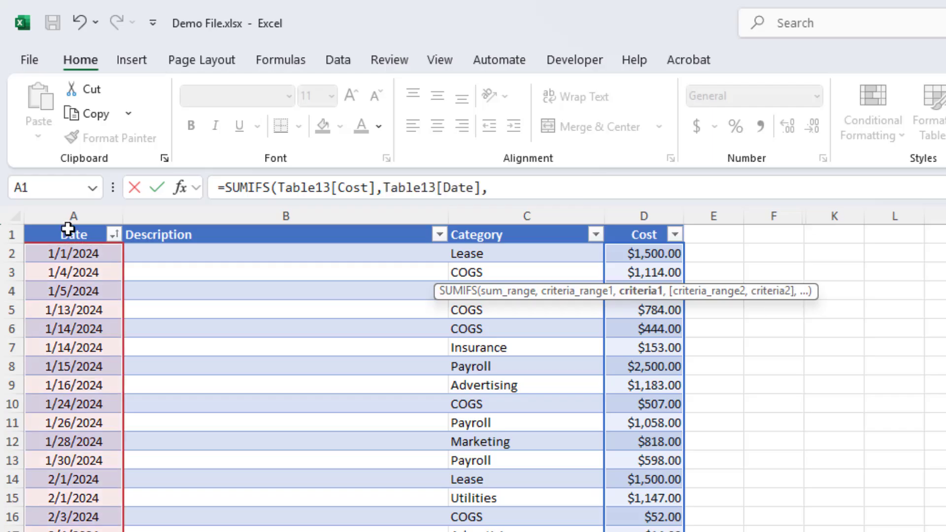
type("\">=\"&A3,")
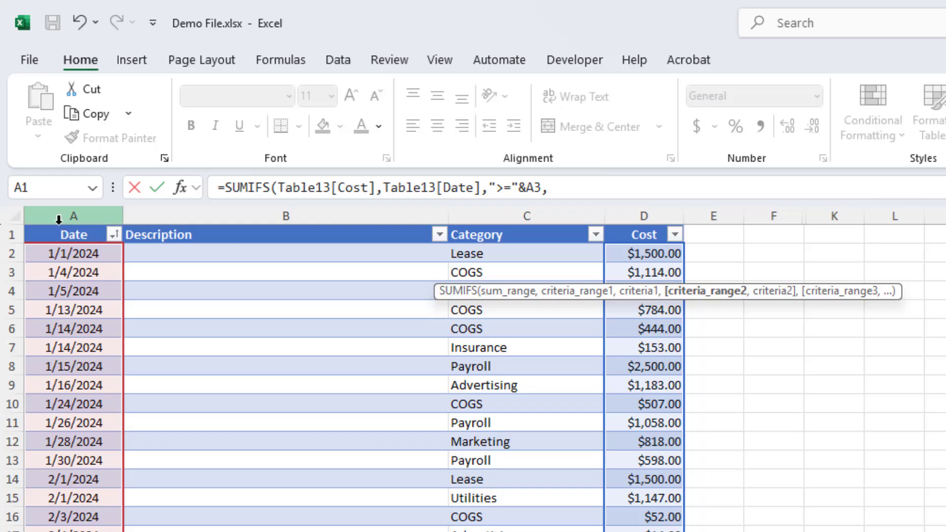
left_click(72, 224)
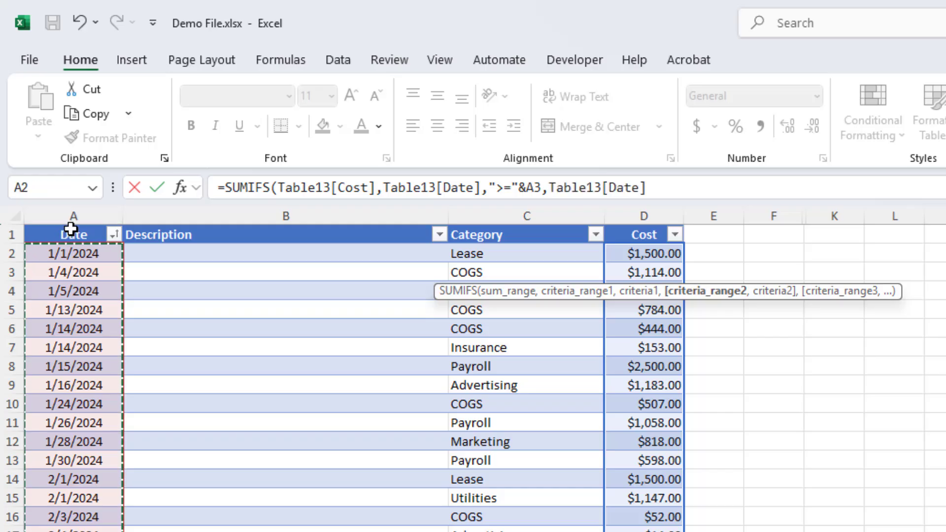
type("\"<")
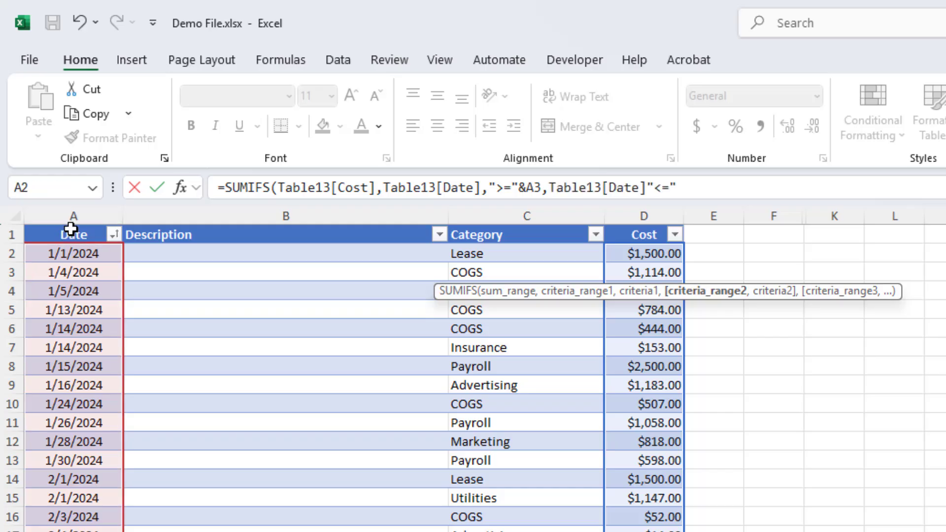
type("=\"&B3")
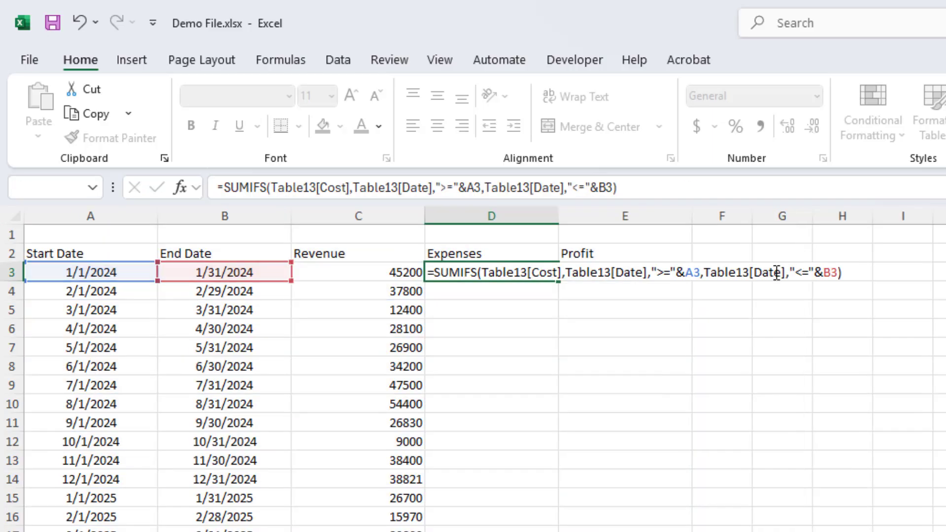
key("ctrl+Return")
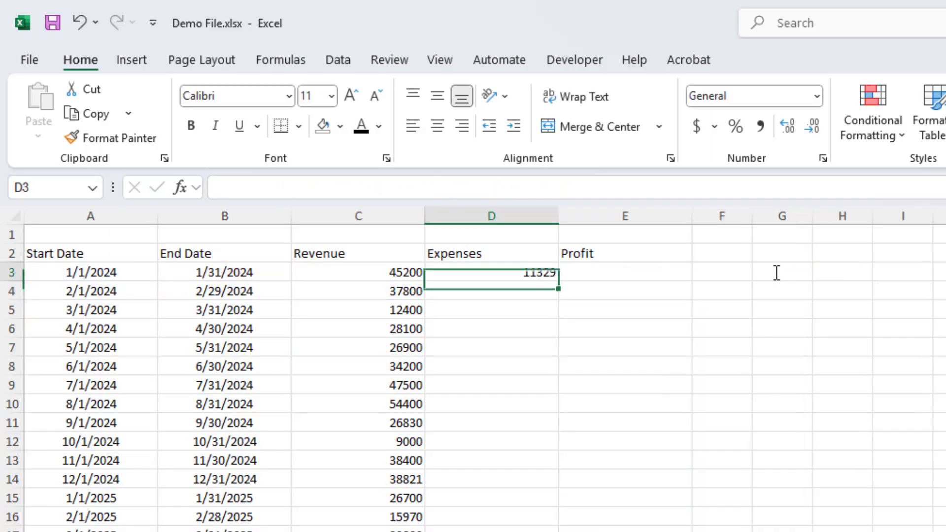
Copy the Expenses formula from D3 down through D38 on the PROFIT sheet
left_click(552, 187)
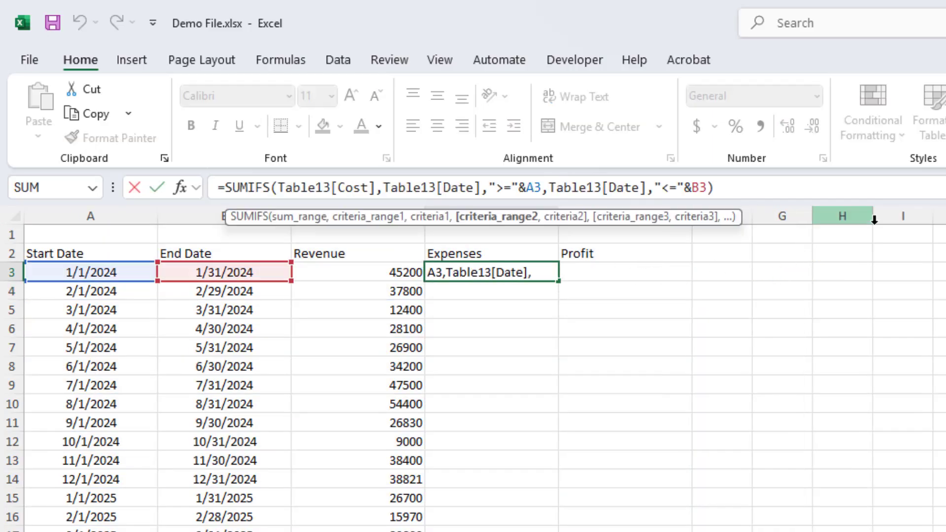
key("Escape")
key("ctrl+c")
key("Left")
key("ctrl+Down")
key("Right")
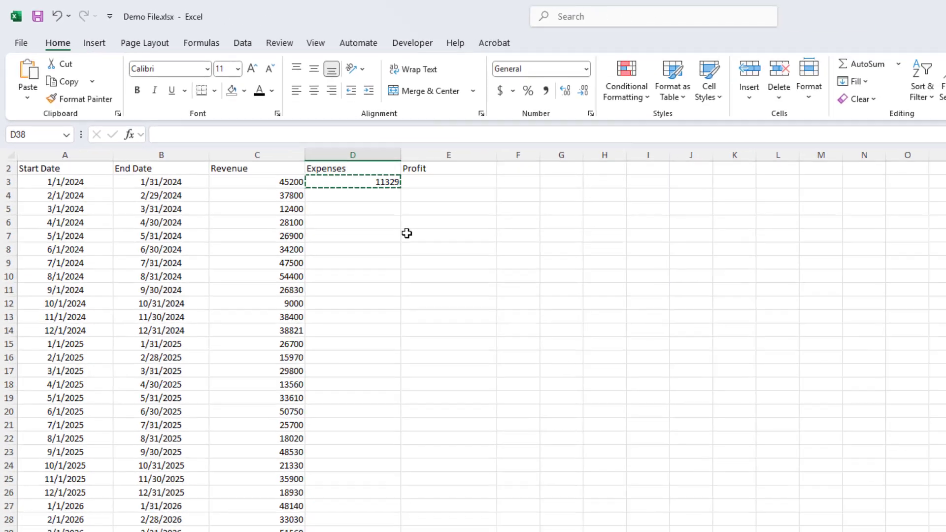
key("ctrl+shift+Up")
key("shift+Down")
key("shift+Return")
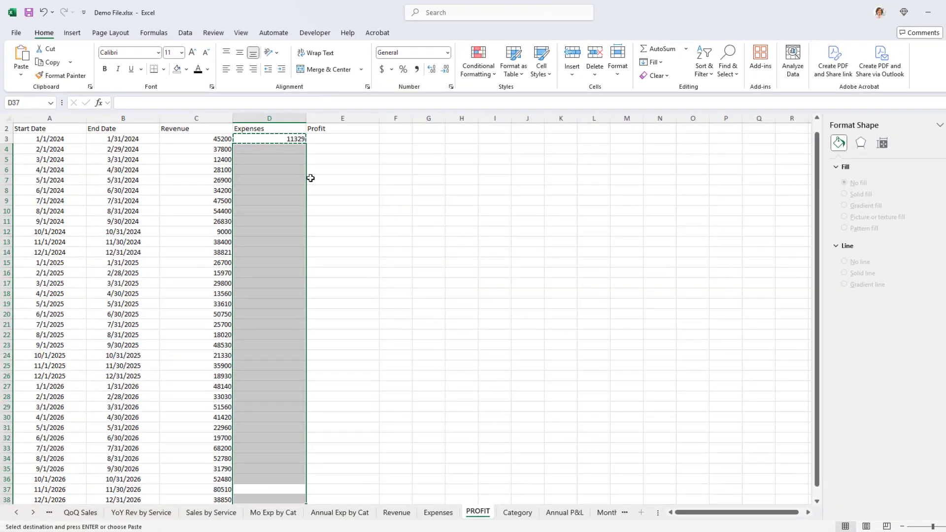
key("ctrl+v")
key("ctrl+Up")
key("Down")
key("Left")
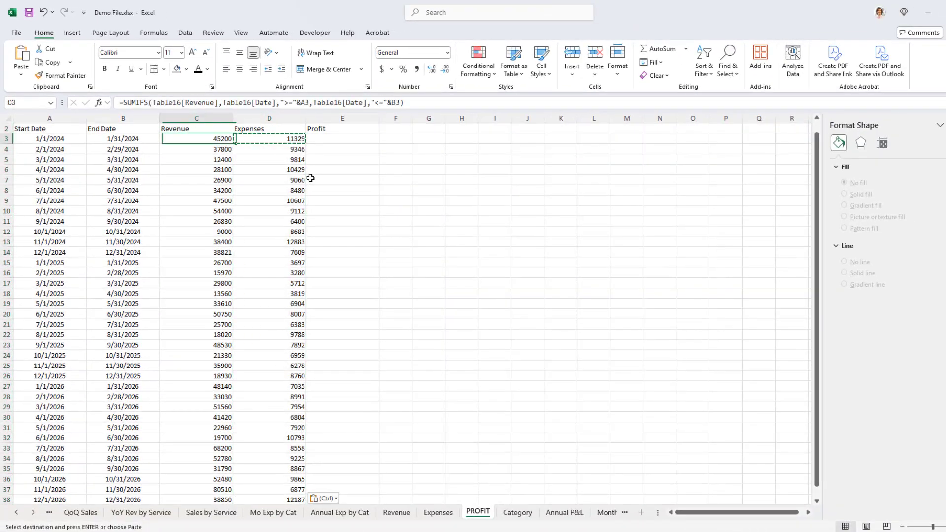
key("Up")
key("Up")
key("Down")
key("Down")
key("Escape")
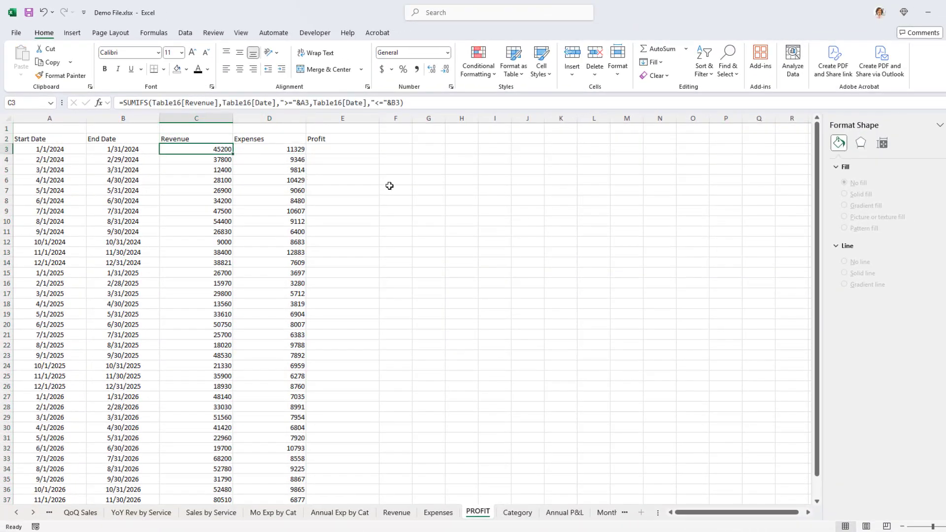
Enter =C3-D3 in E3 to calculate the first month's profit
left_click(323, 149)
type("=")
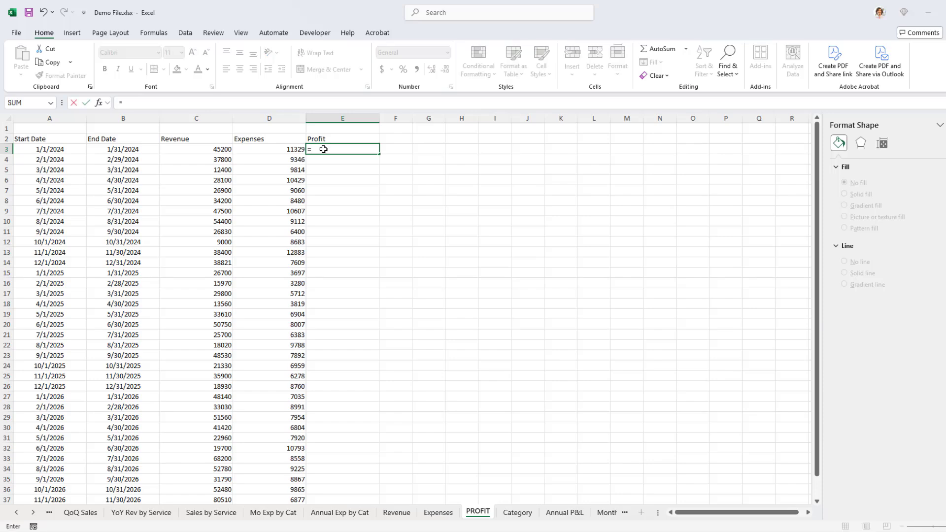
key("Left")
key("Left")
type("-")
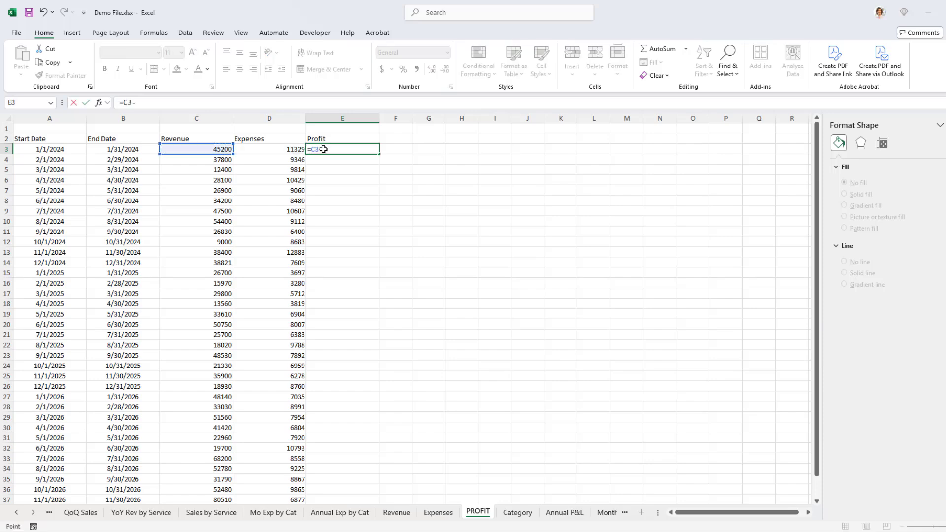
key("Left")
key("Return")
Copy the Profit formula from E3 down through E38, the last row of the date list
key("Up")
key("ctrl+c")
key("Left")
key("ctrl+Down")
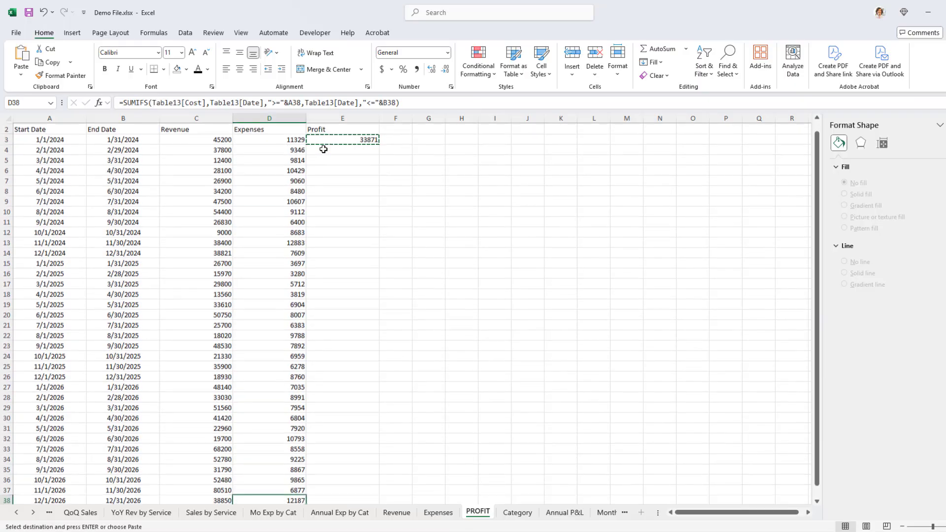
key("Right")
key("ctrl+shift+Up")
key("Return")
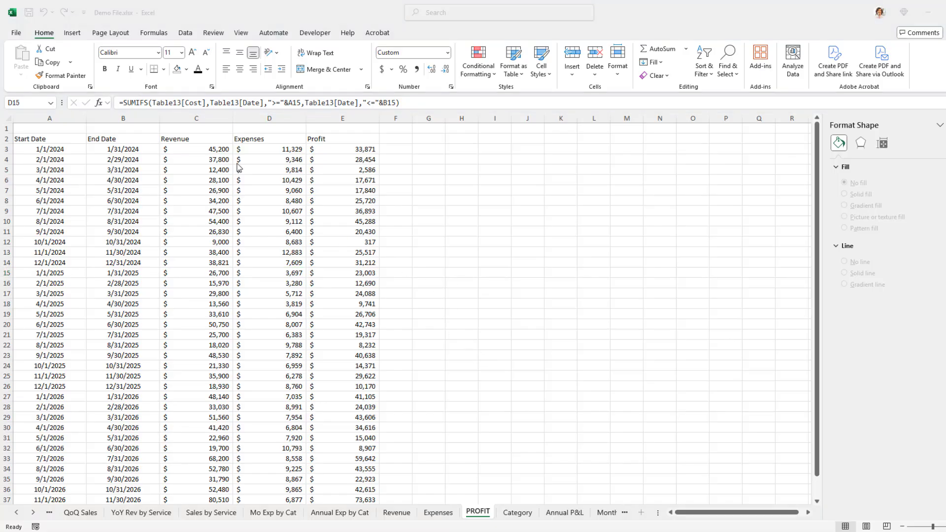
Format A2:E38 on the PROFIT sheet as a blue banded table, using row 2 as headers
left_click_drag(30, 139, 357, 326)
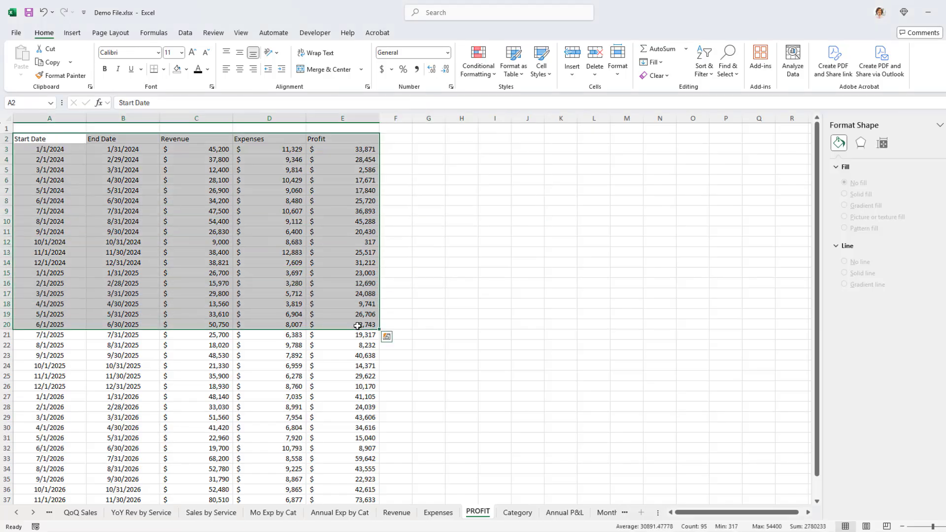
key("ctrl+shift+Down")
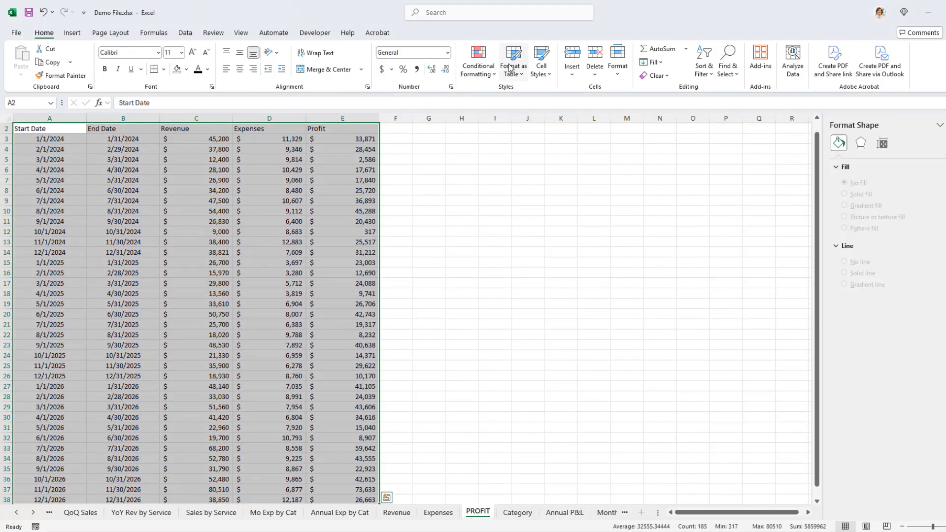
left_click(513, 66)
left_click(553, 215)
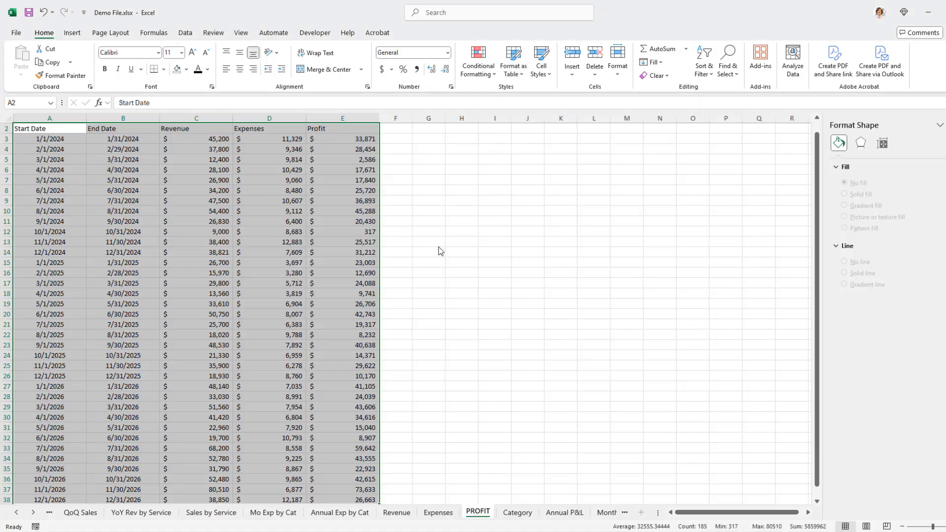
left_click(486, 258)
Insert a PivotTable based on Table6 on a new worksheet
left_click(247, 169)
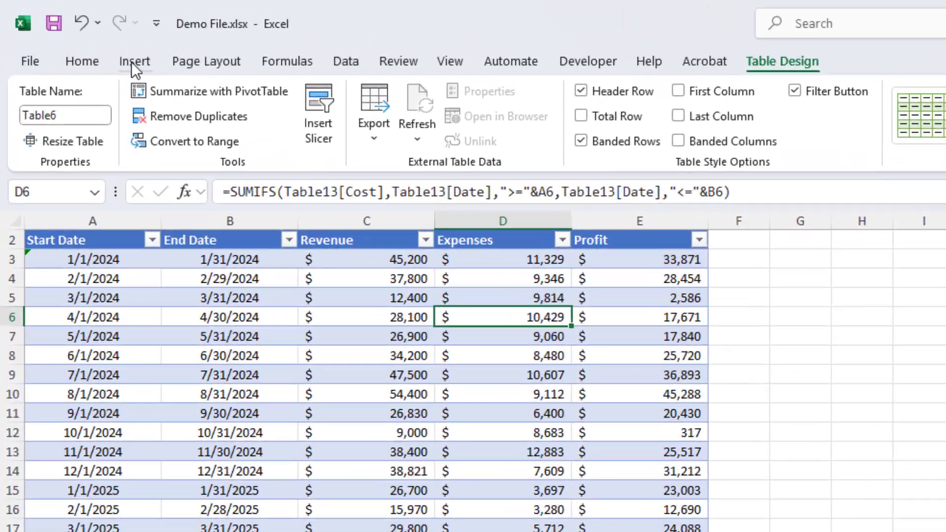
left_click(71, 32)
left_click(50, 94)
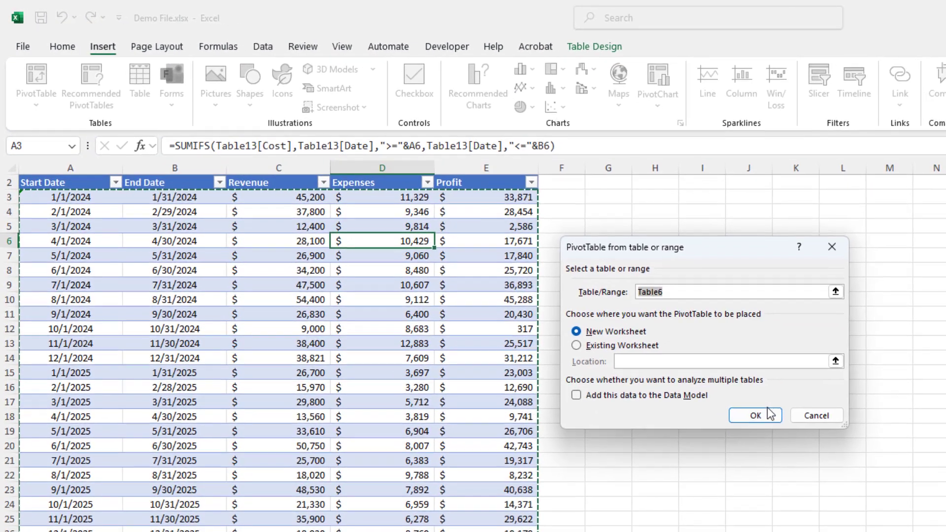
left_click(769, 415)
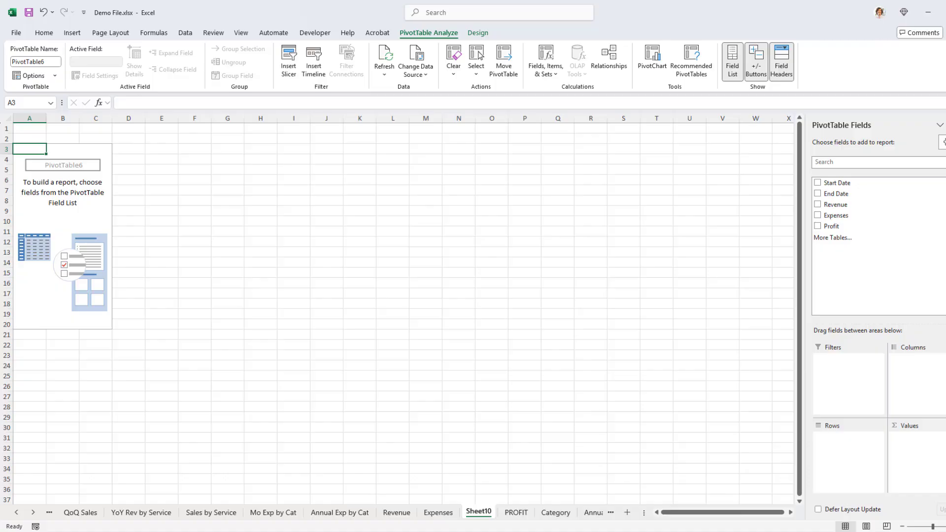
left_click(652, 58)
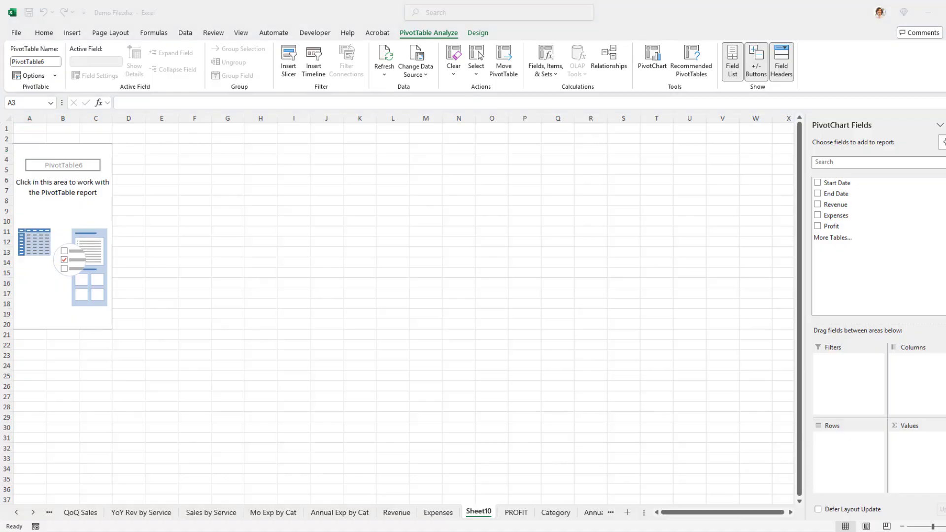
Rename the new PivotTable sheet as Monthly Profit
left_click(487, 513)
double_click(478, 512)
type("Monthly Profit")
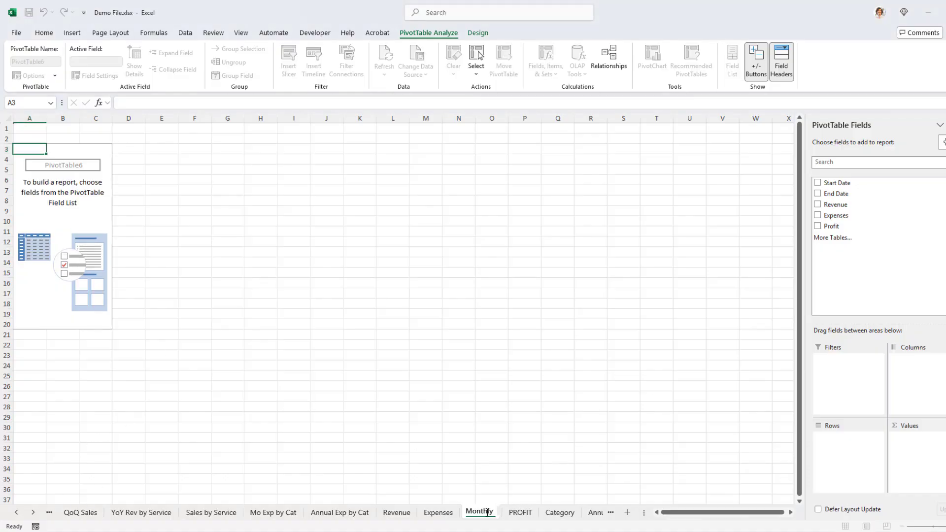
key("Return")
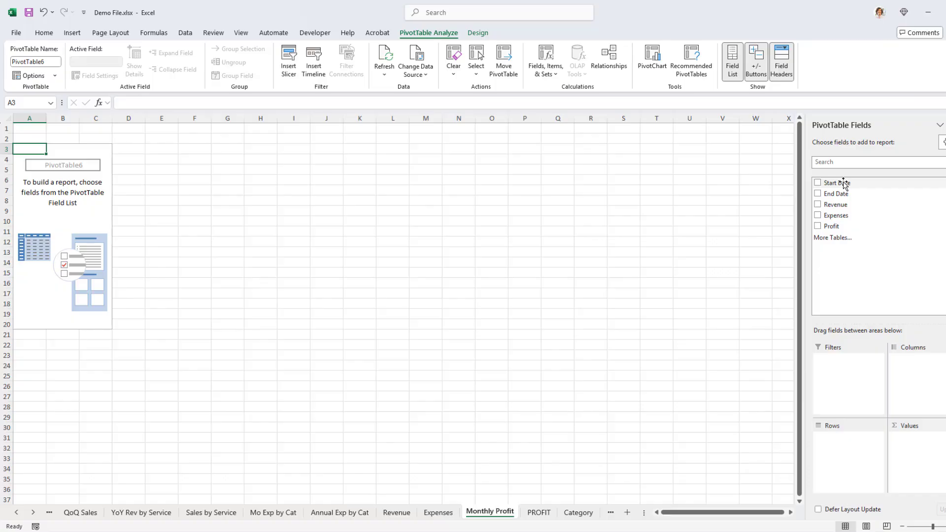
Add Start Date to the PivotTable rows without its Years and Quarters fields, and add Profit as the summed value
left_click_drag(843, 184, 849, 437)
left_click(849, 438)
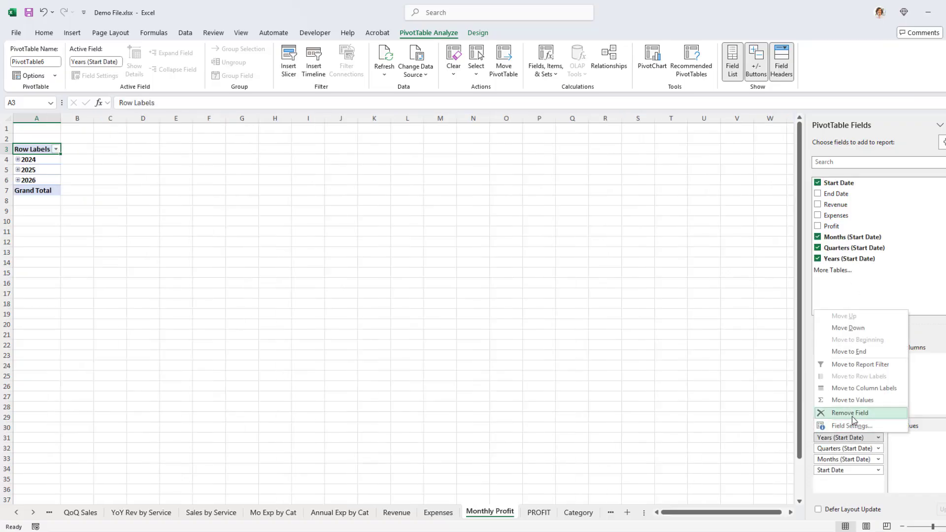
left_click(853, 416)
left_click(843, 437)
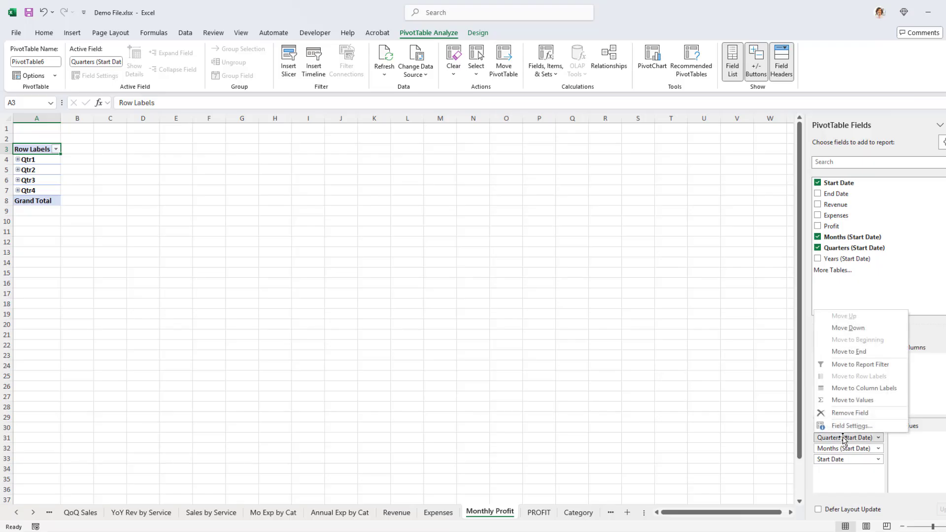
left_click(849, 415)
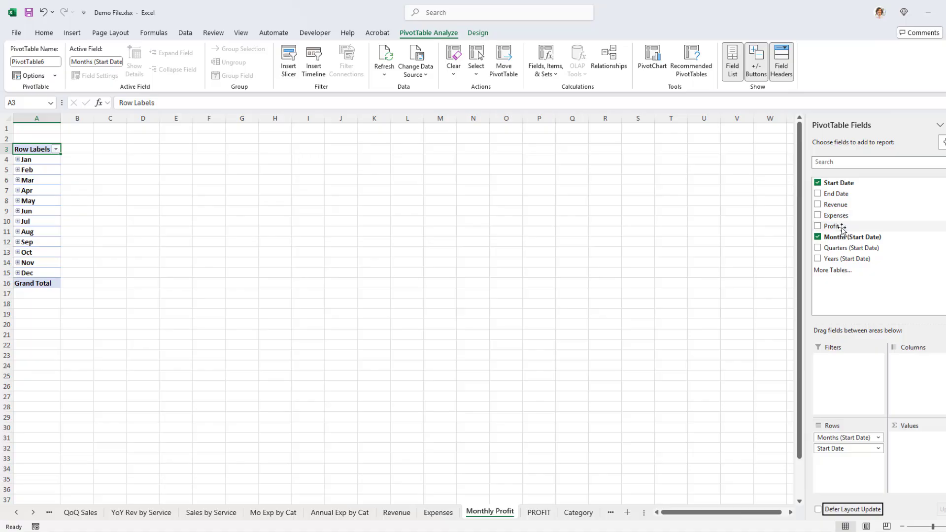
left_click_drag(833, 226, 915, 449)
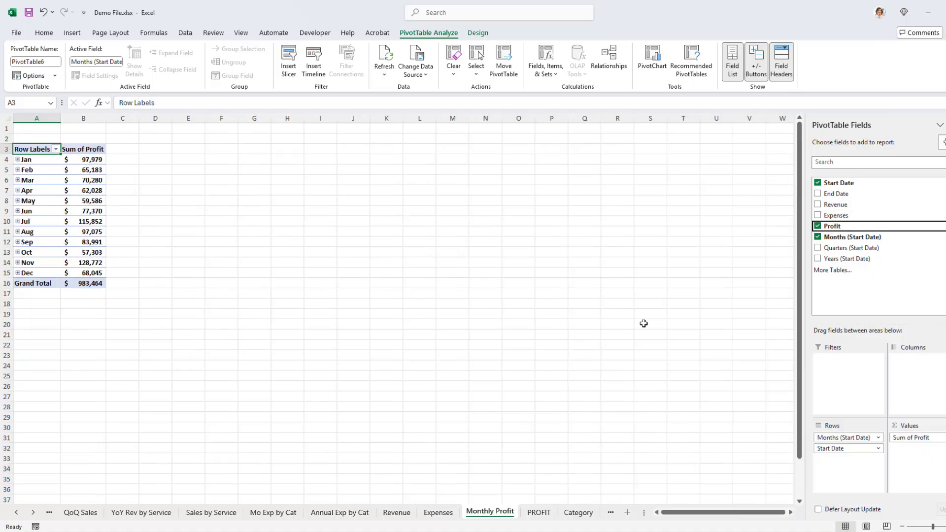
Duplicate the Monthly Profit sheet and rename the copy as Qrtly Profit YoY
left_click_drag(501, 515, 523, 513)
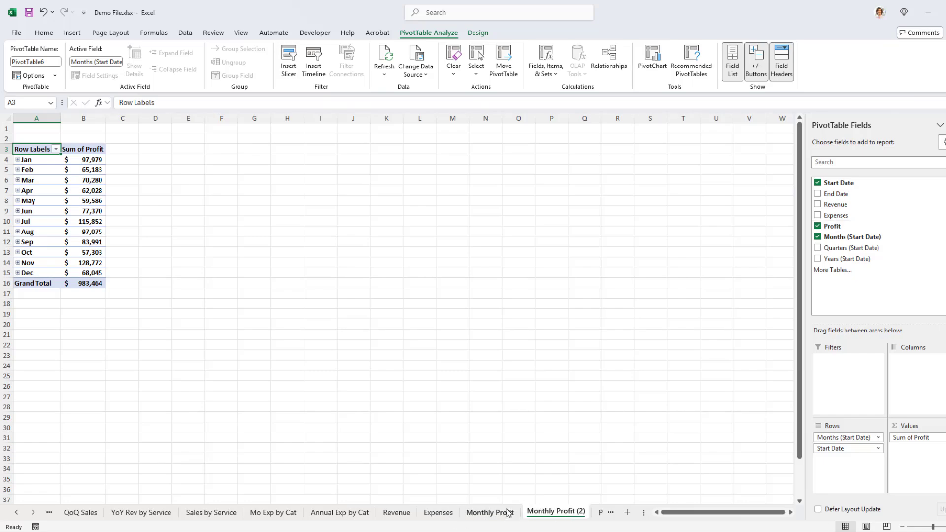
double_click(574, 513)
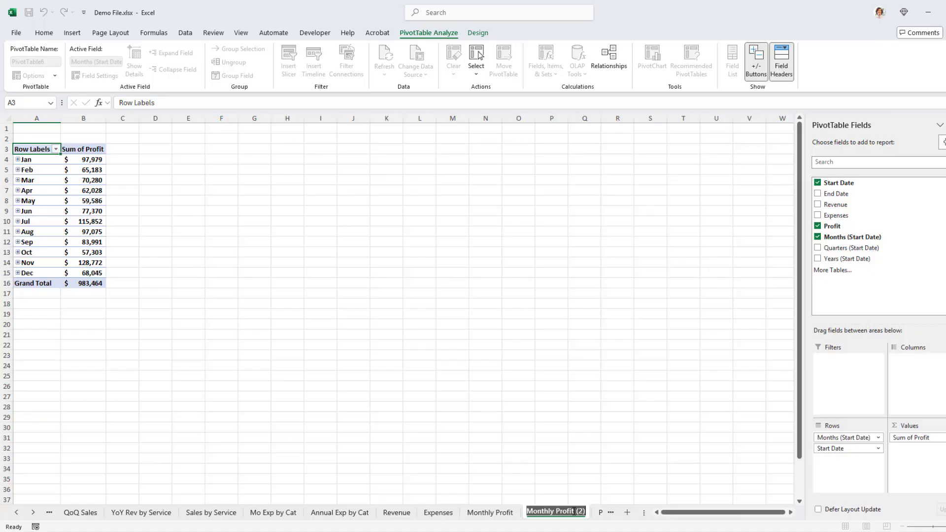
type("Qrtly P")
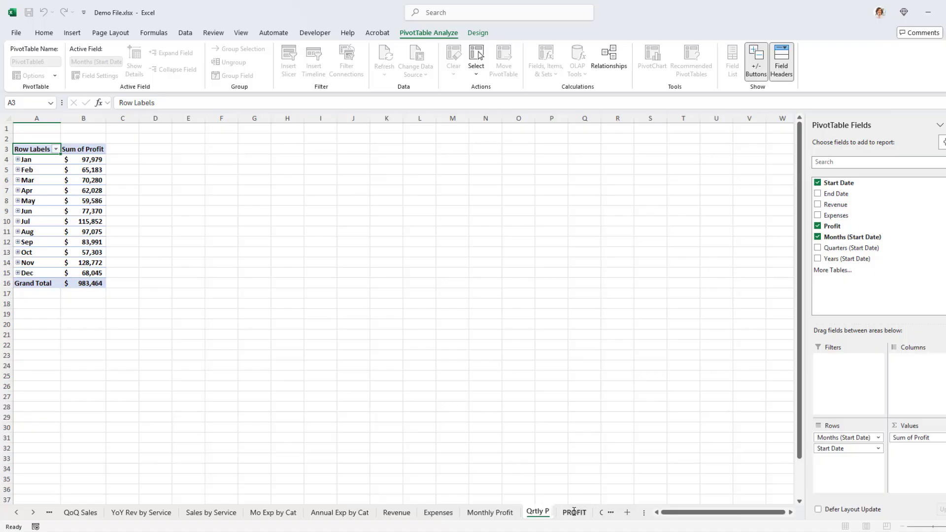
type("rofit YoY")
key("Return")
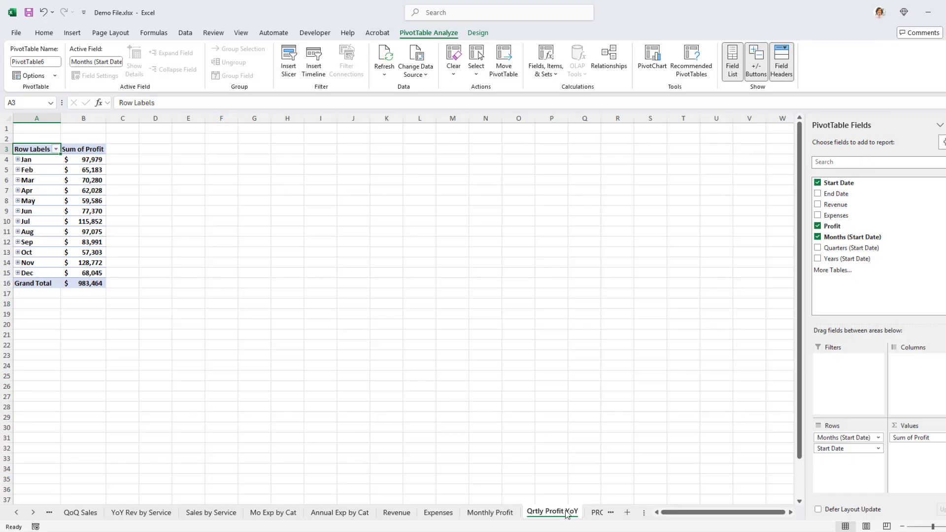
Rearrange the Qrtly Profit YoY PivotTable with Years as columns and Quarters in place of Months as rows
left_click(652, 58)
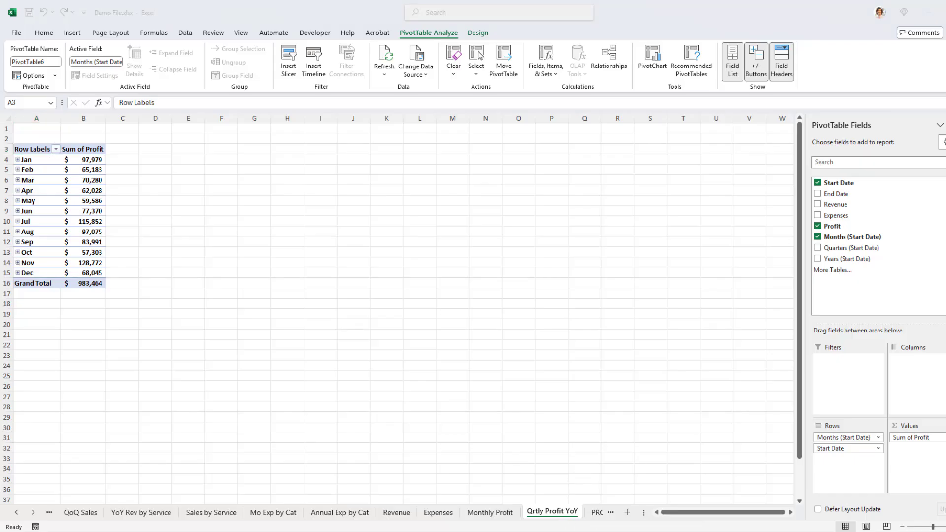
left_click(30, 211)
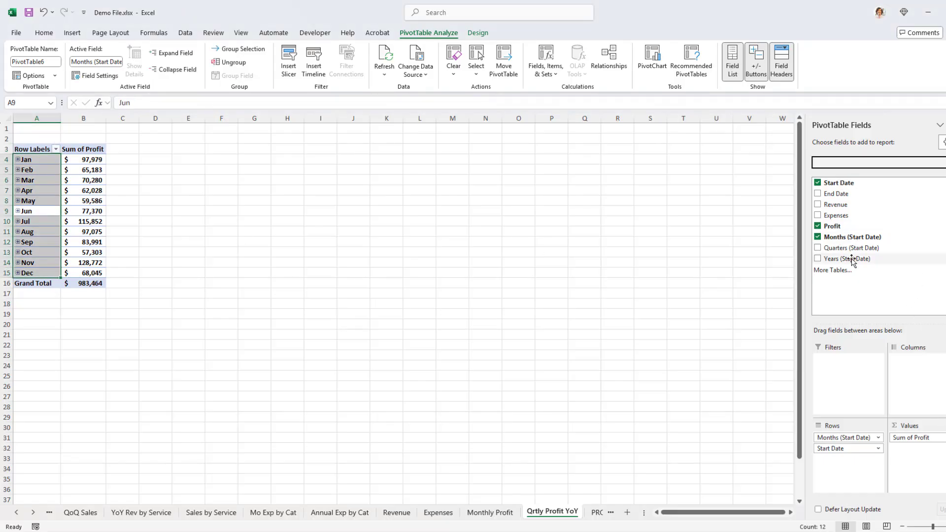
left_click_drag(845, 259, 929, 372)
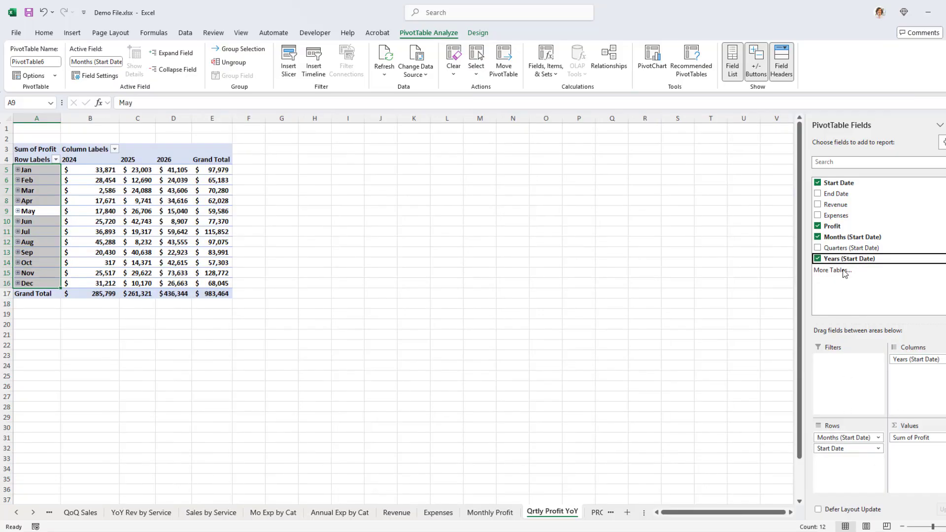
left_click_drag(837, 248, 856, 438)
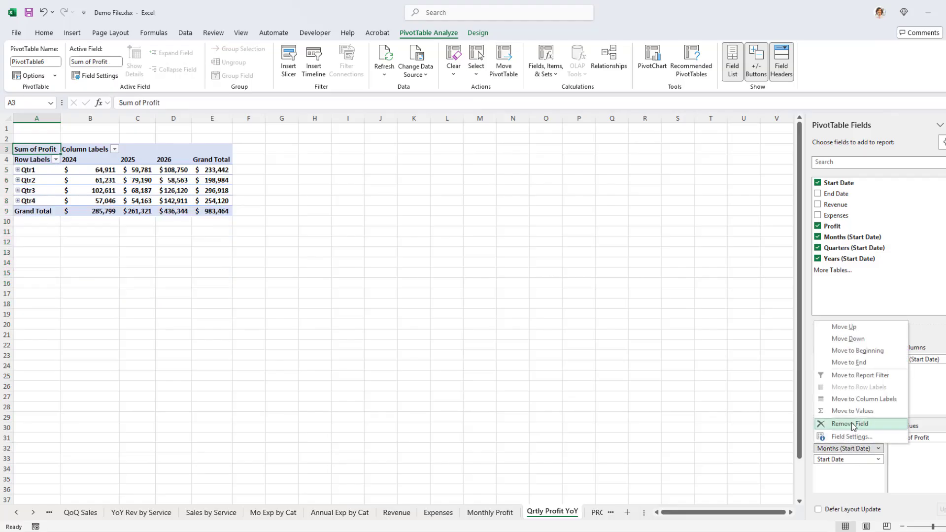
left_click(845, 423)
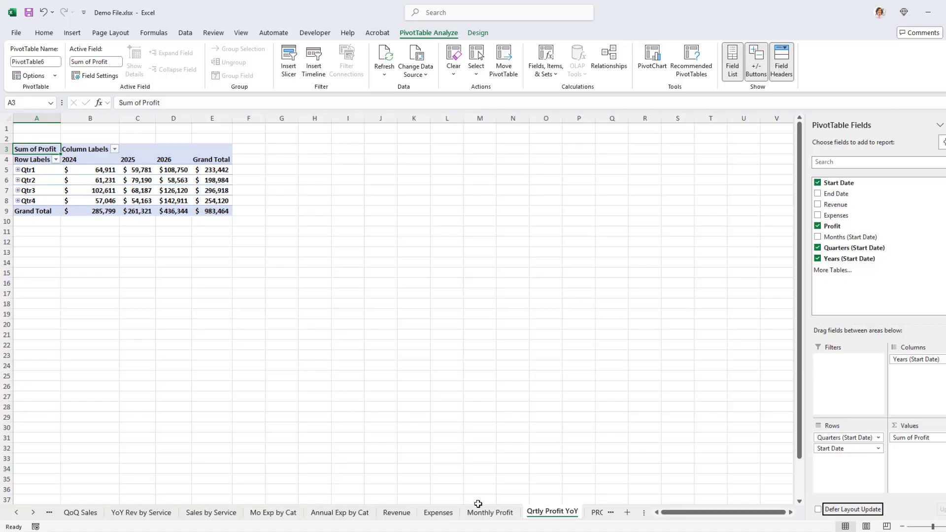
Insert a clustered column PivotChart from the Monthly Profit PivotTable
left_click(493, 513)
left_click(549, 513)
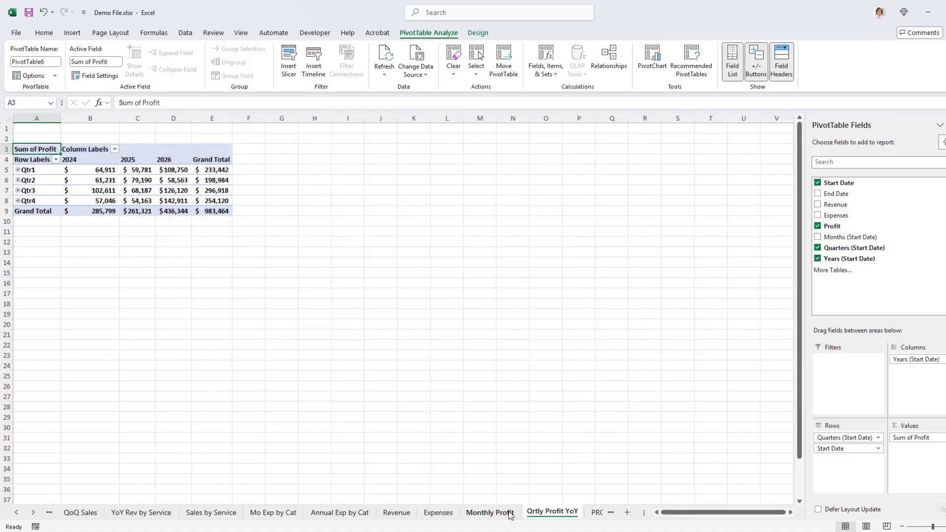
left_click(493, 513)
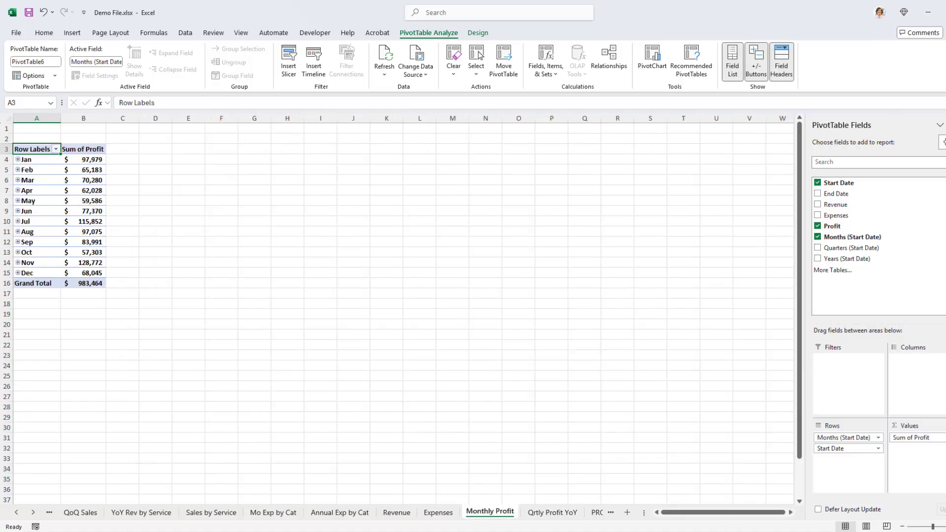
left_click(652, 58)
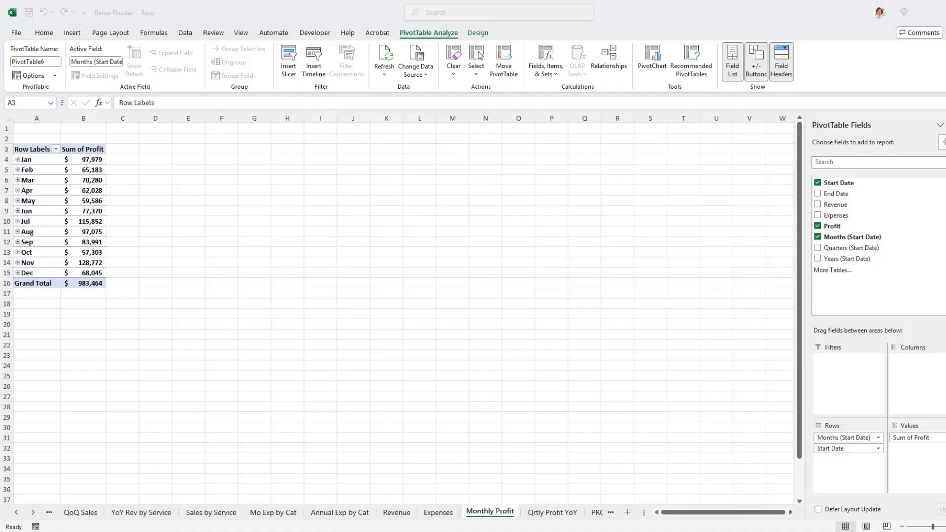
left_click(97, 188)
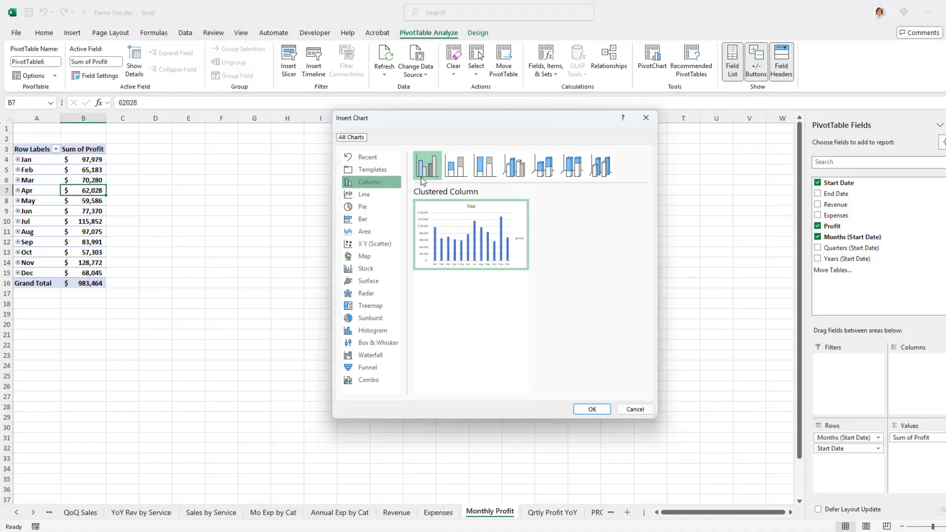
left_click(593, 410)
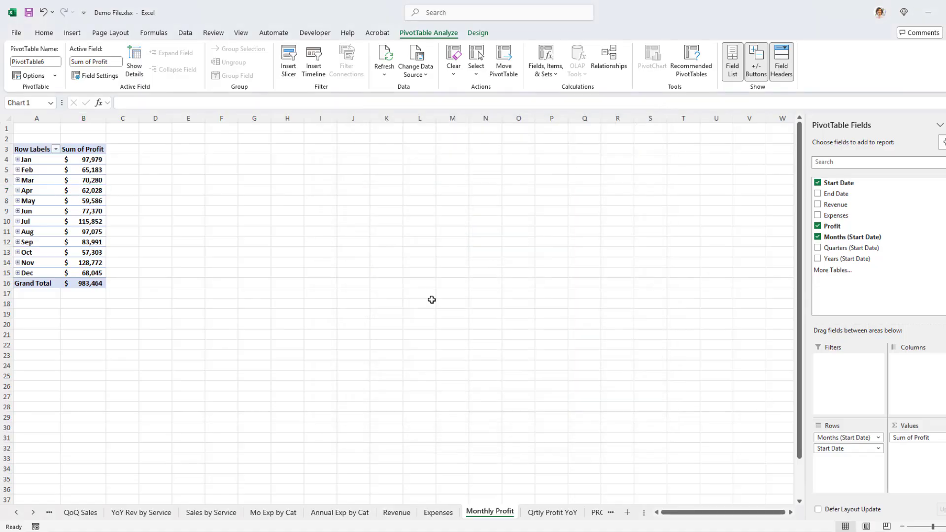
Place the monthly profit chart beside its PivotTable and hide all field buttons on the chart
left_click_drag(473, 248, 338, 161)
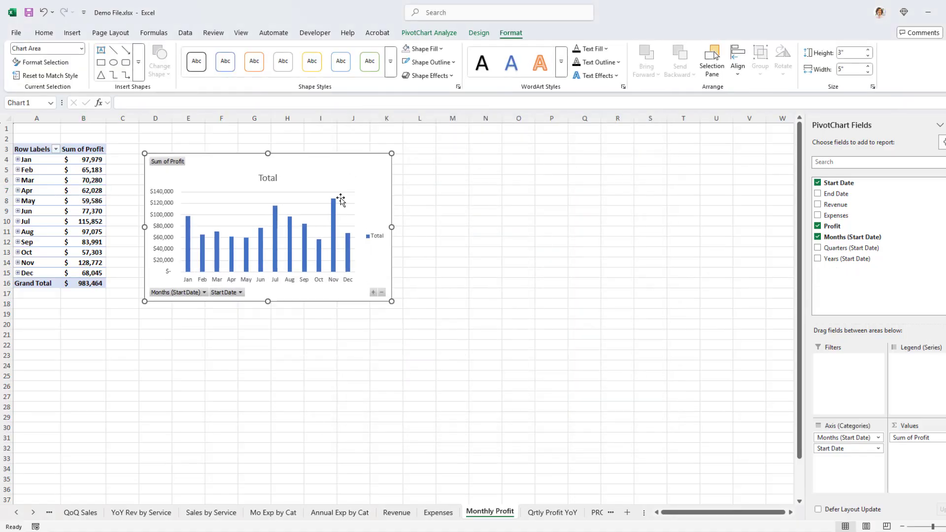
left_click(240, 292)
left_click(240, 292)
right_click(240, 293)
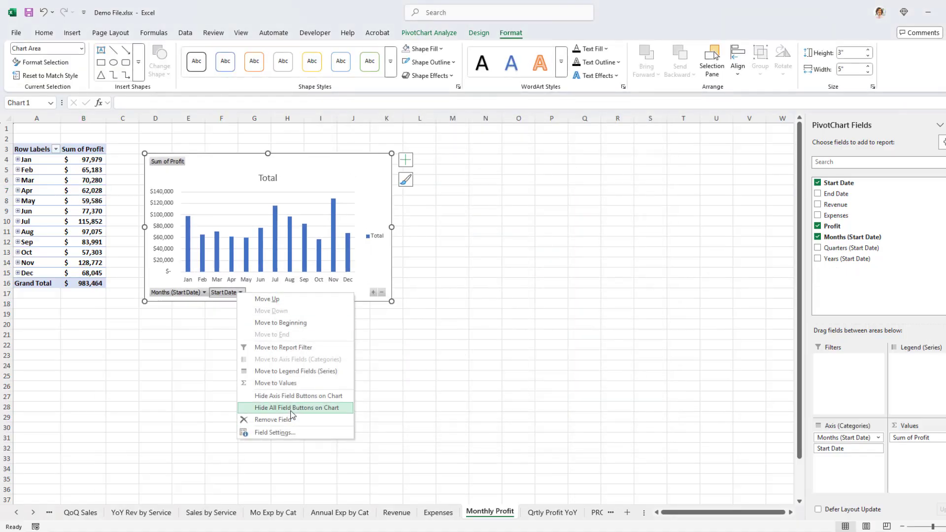
left_click(291, 411)
Insert a clustered column PivotChart from the Qrtly Profit YoY PivotTable
left_click(553, 512)
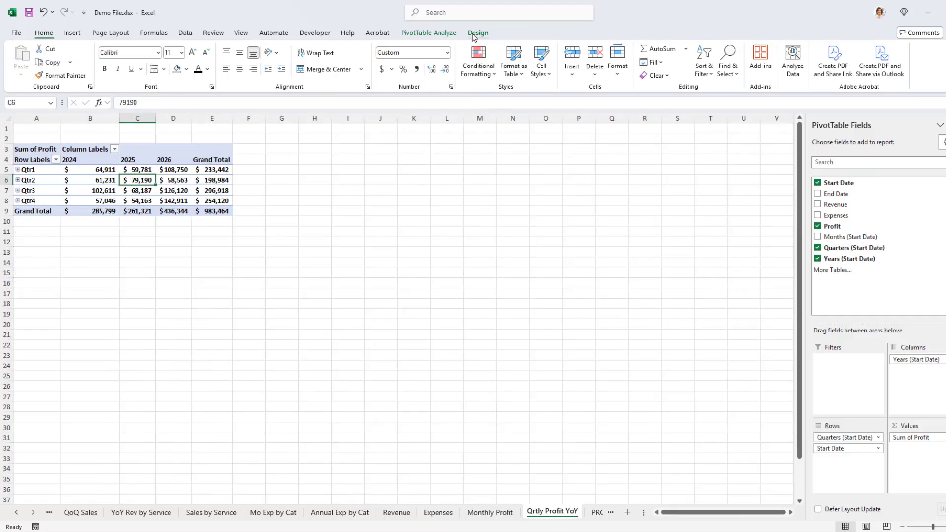
left_click(428, 32)
left_click(652, 59)
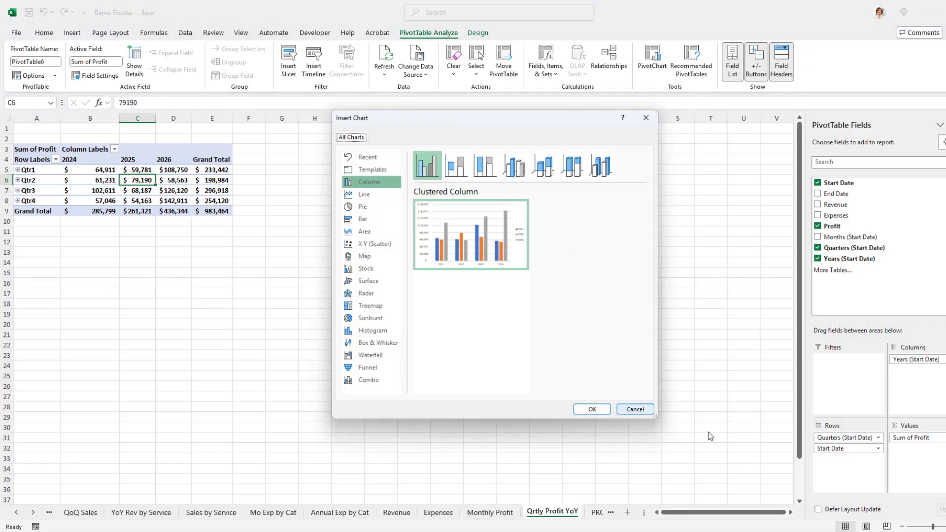
left_click(592, 409)
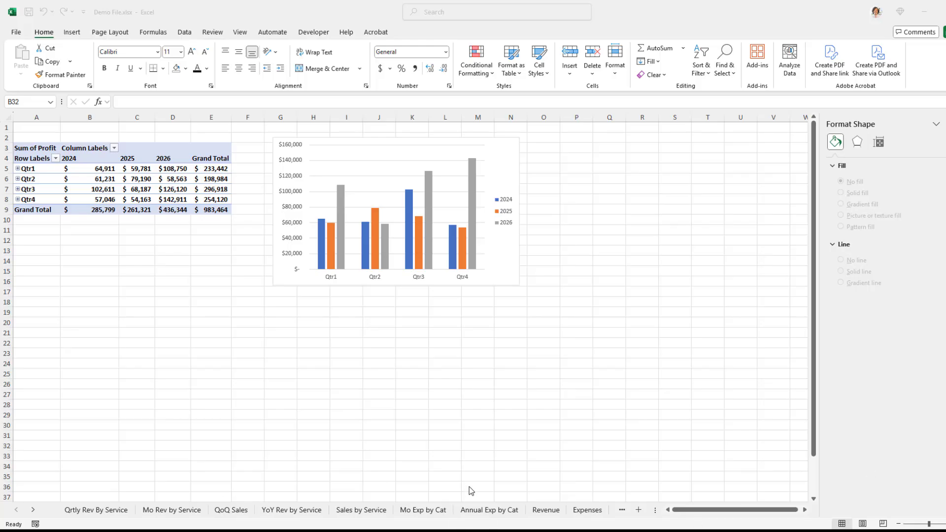
Add a new worksheet named Dashboard and place it before all the other sheets
left_click(642, 511)
left_click(639, 511)
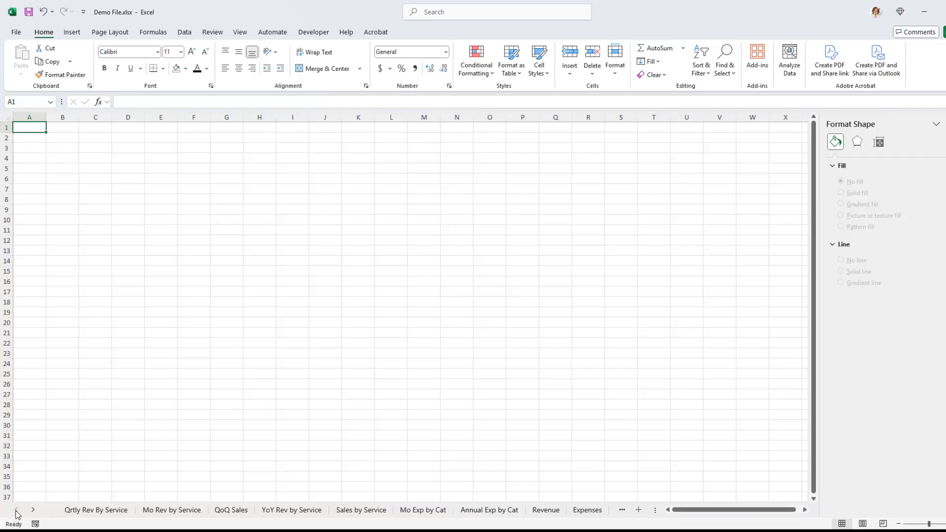
left_click(33, 510)
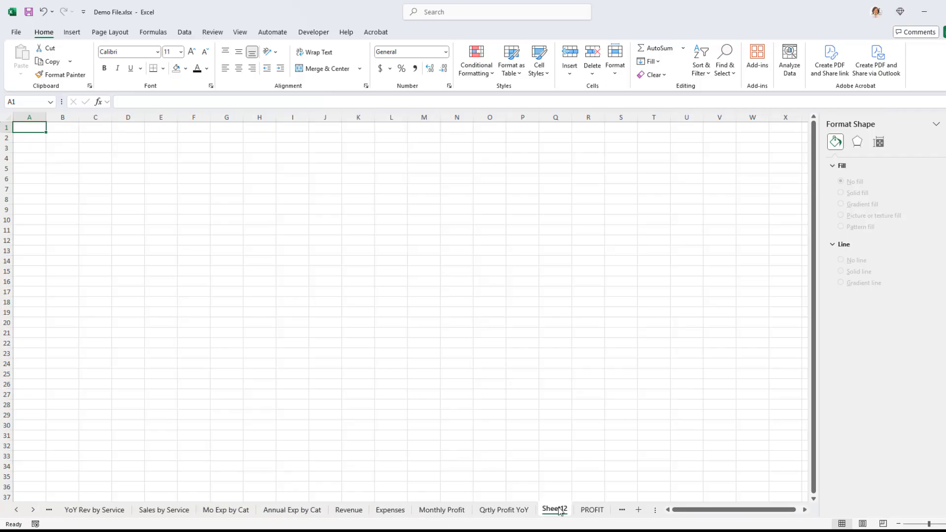
double_click(554, 510)
type("Dashboard")
key("Return")
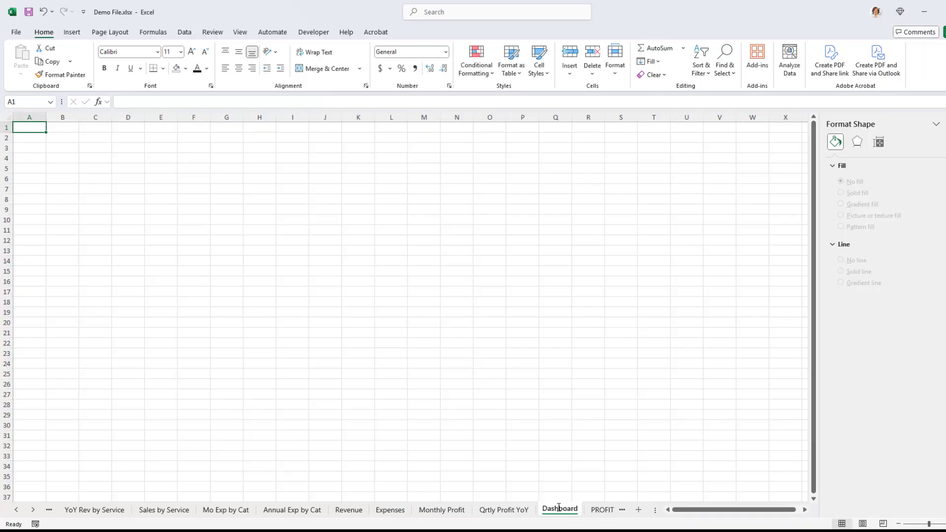
left_click_drag(274, 510, 64, 509)
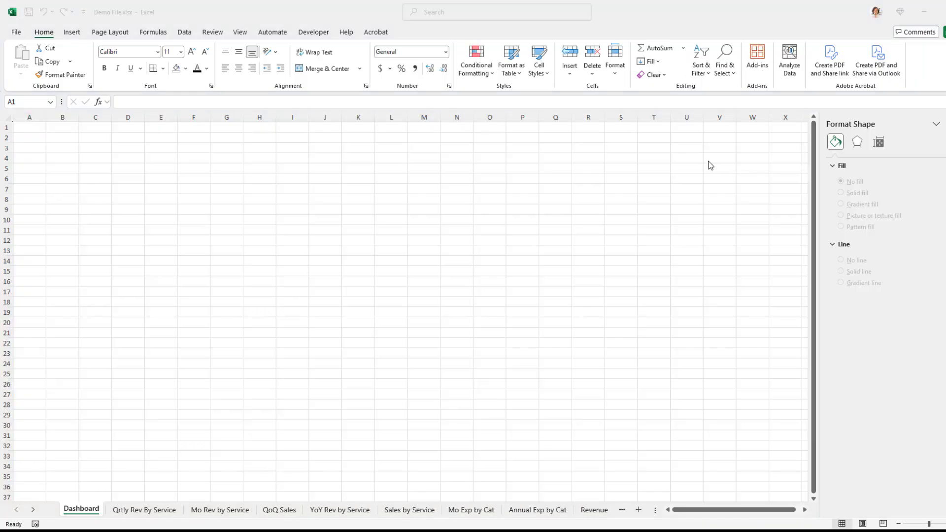
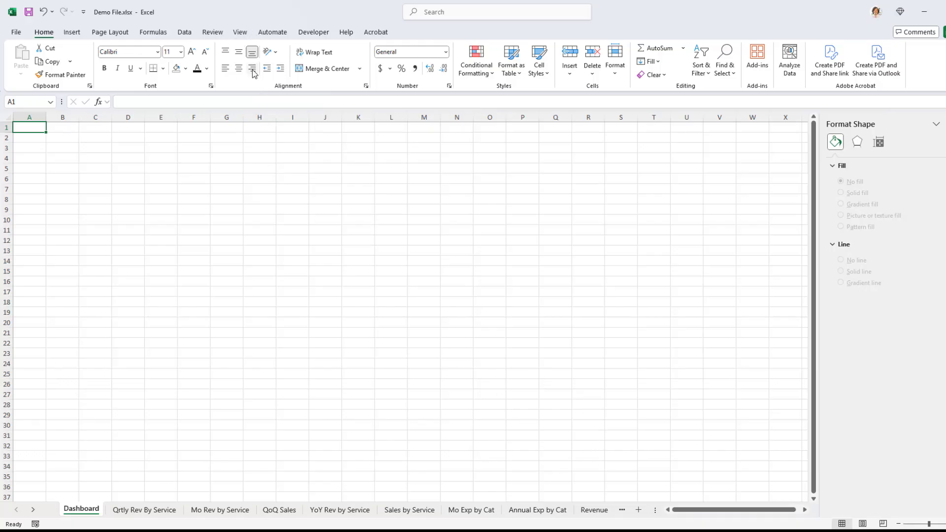
Insert the desert dunes picture on the Dashboard sheet and enlarge it to fill the visible grid as a background
left_click(70, 34)
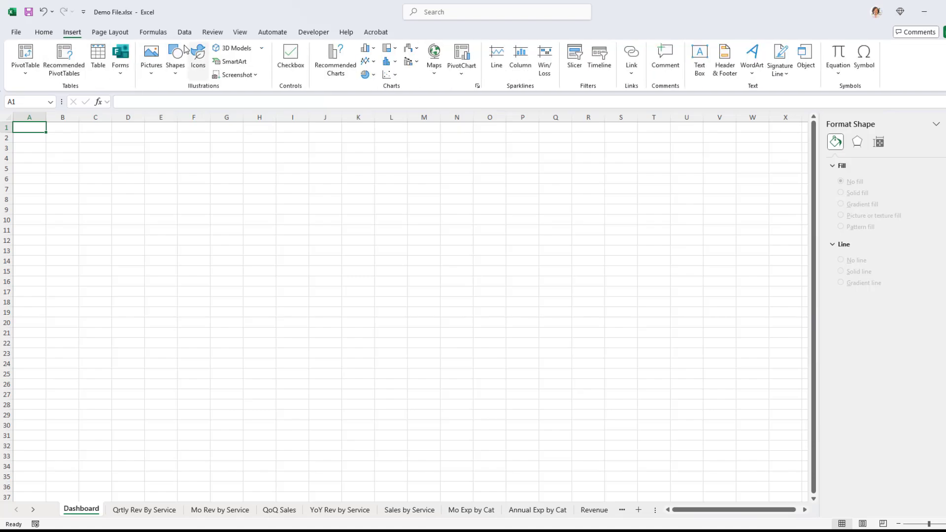
left_click(151, 60)
mouse_move(187, 108)
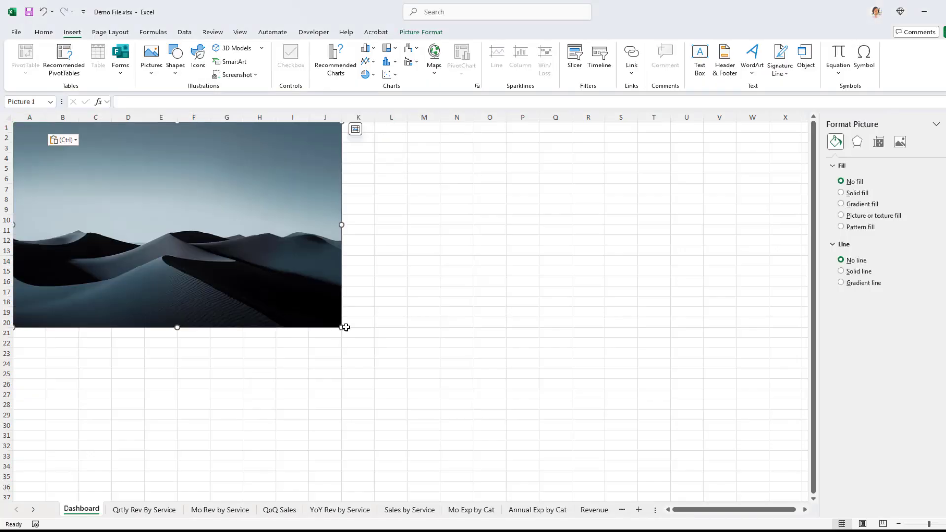
left_click_drag(343, 330, 840, 476)
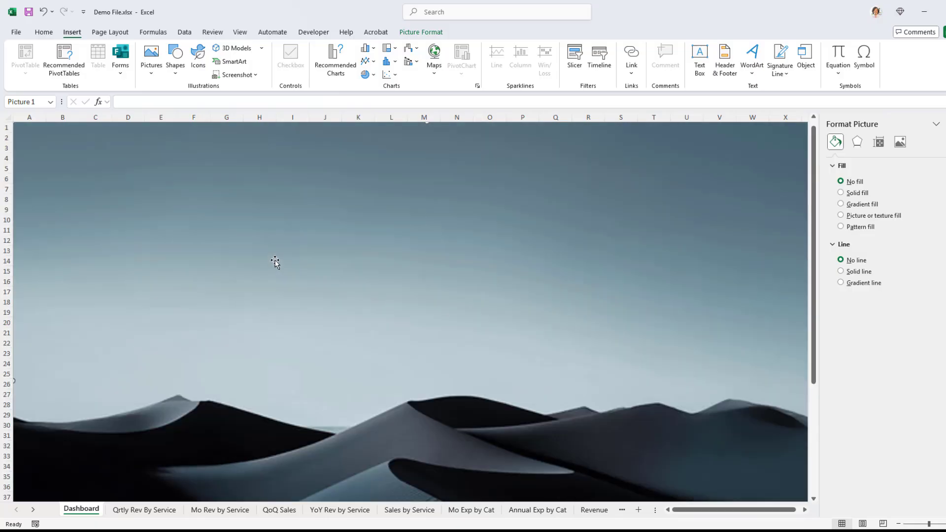
Draw a rectangle about 6.98" high and 13.97" wide over the background picture and align it with the sheet's upper-left corner
left_click(44, 32)
left_click(72, 32)
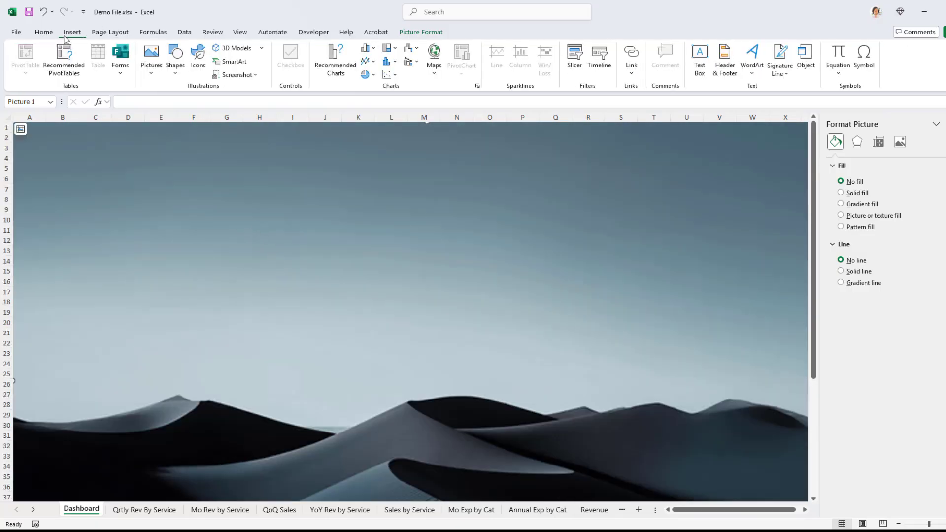
left_click(176, 58)
left_click(196, 102)
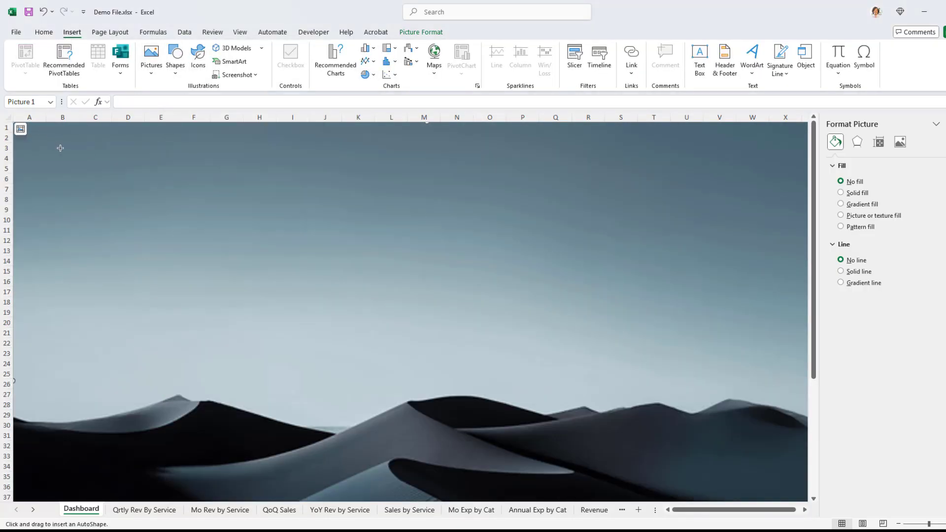
left_click_drag(60, 148, 750, 493)
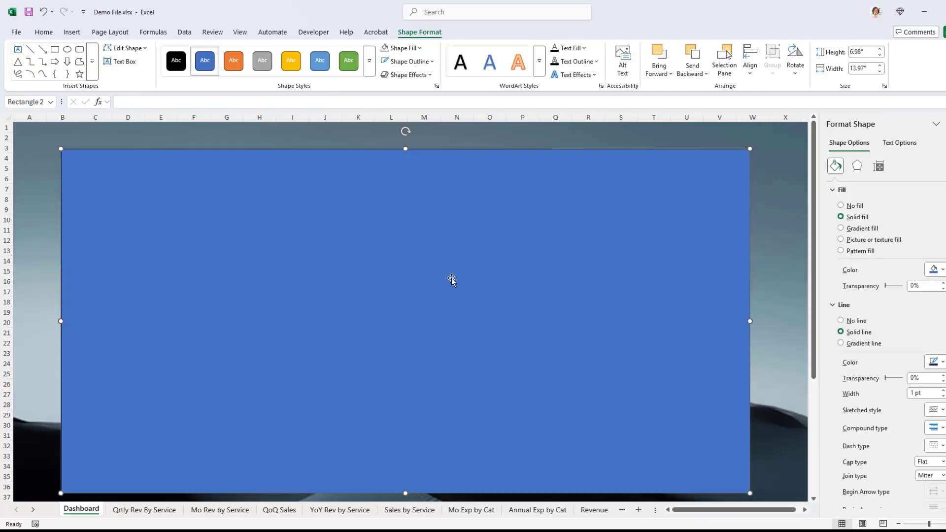
left_click_drag(483, 326, 435, 299)
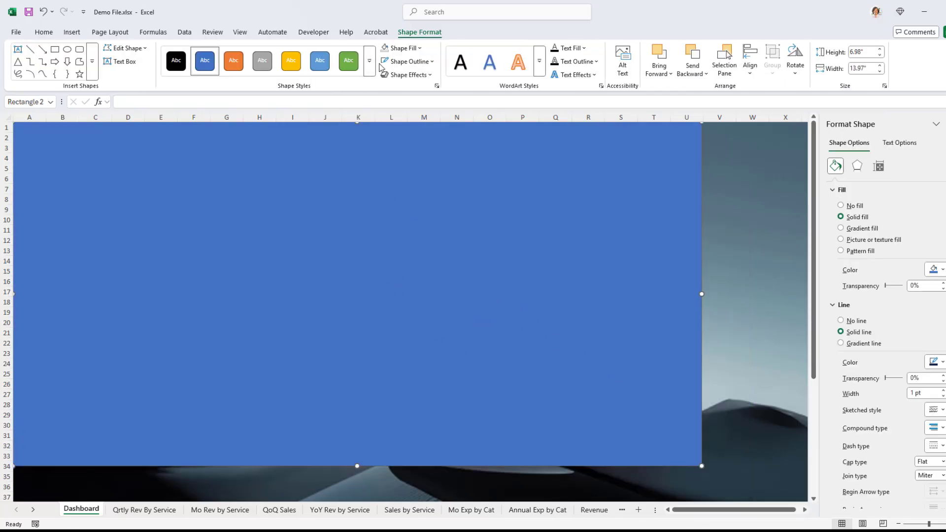
Fill the overlay rectangle with solid black and set its transparency to 48%
left_click(403, 48)
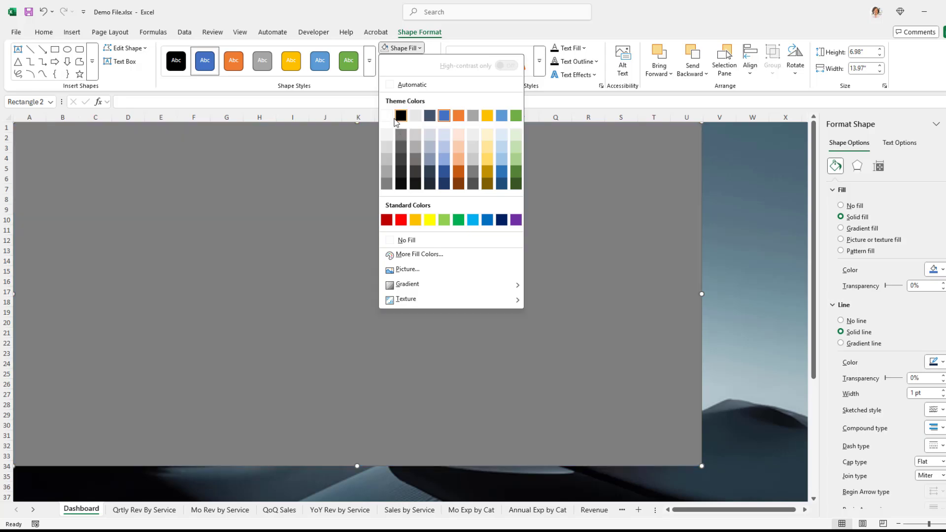
left_click(401, 116)
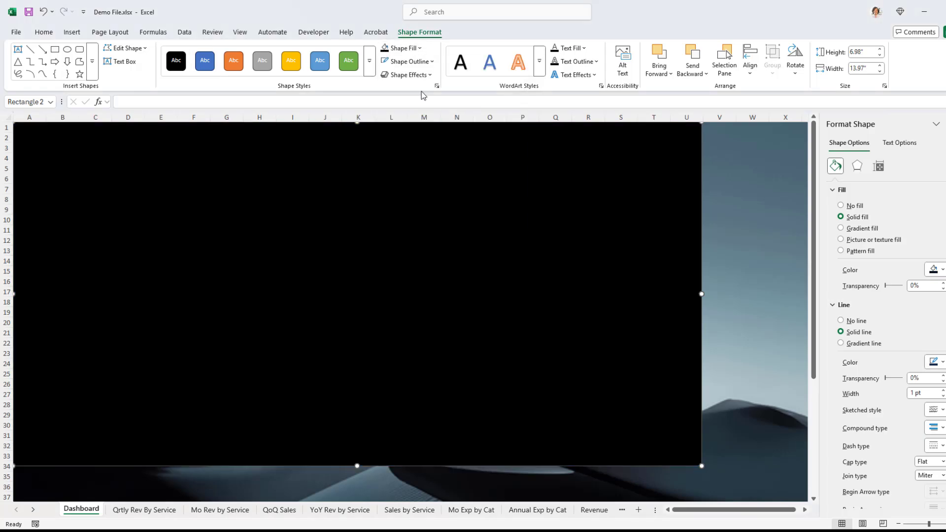
right_click(435, 183)
left_click(502, 450)
left_click_drag(886, 287, 893, 286)
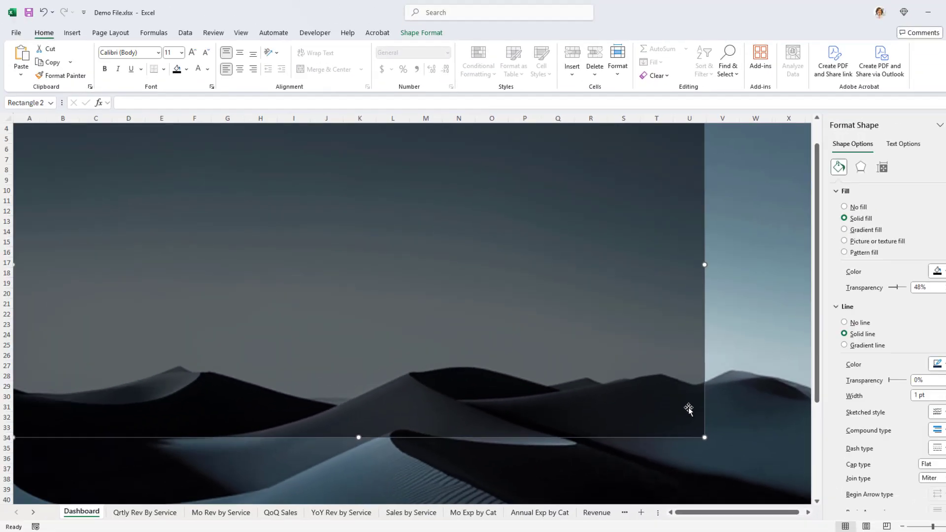
Stretch the black overlay rectangle to cover the whole background picture, down to row 50 and across to column Y
scroll(695, 395, "down", 3)
scroll(698, 371, "down", 2)
scroll(698, 364, "up", 1)
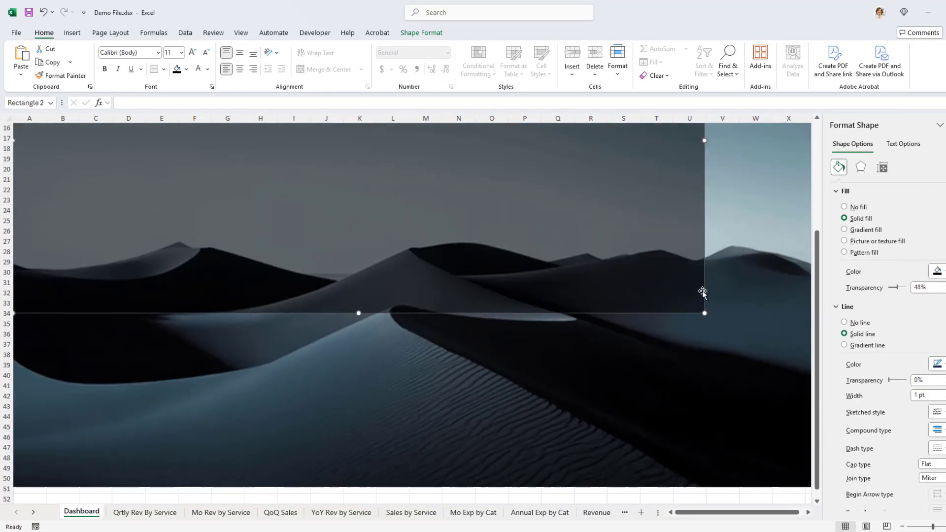
left_click_drag(705, 313, 780, 489)
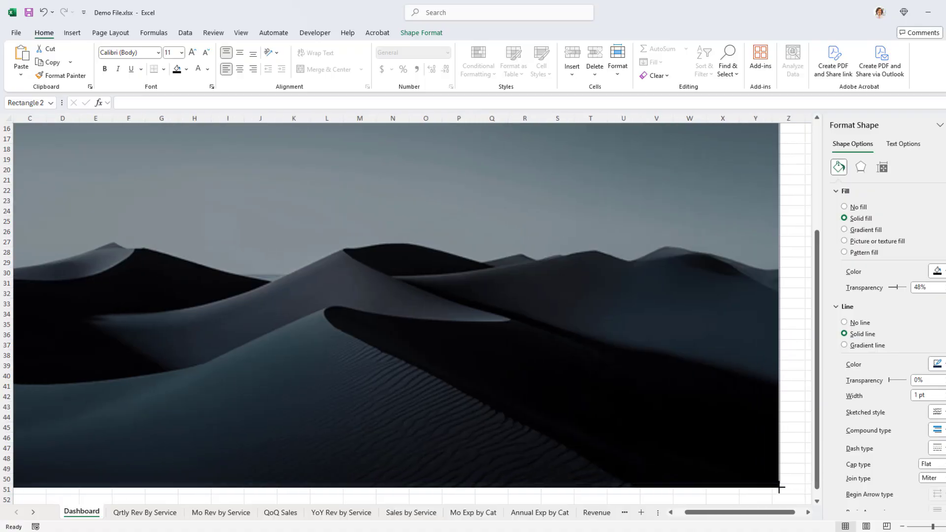
key("Escape")
left_click(945, 125)
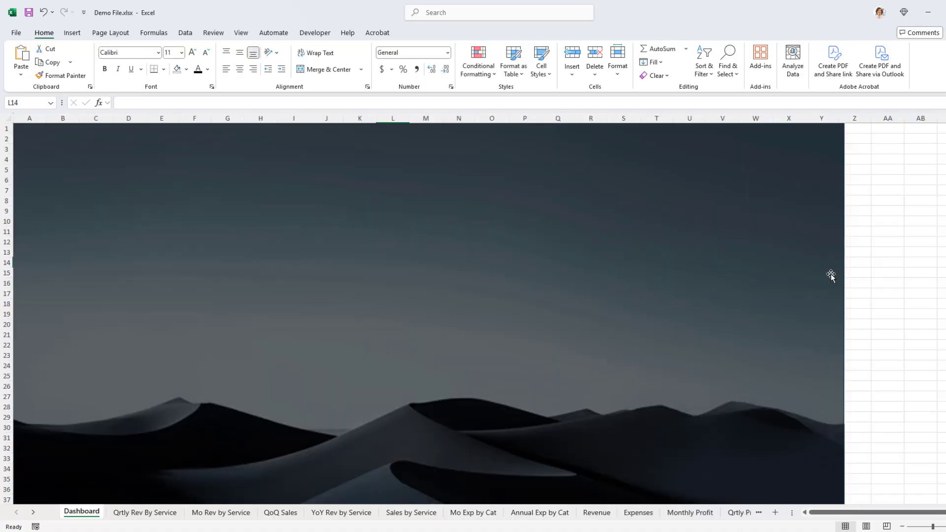
Enlarge the background picture and its black overlay so both extend past column AA
scroll(838, 306, "down", 6)
left_click(780, 333)
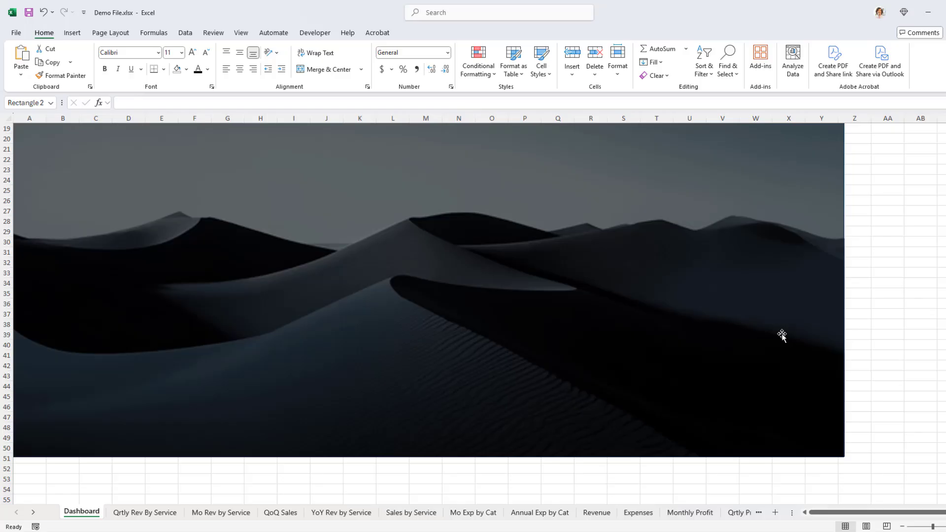
left_click_drag(842, 455, 832, 442)
left_click(841, 450)
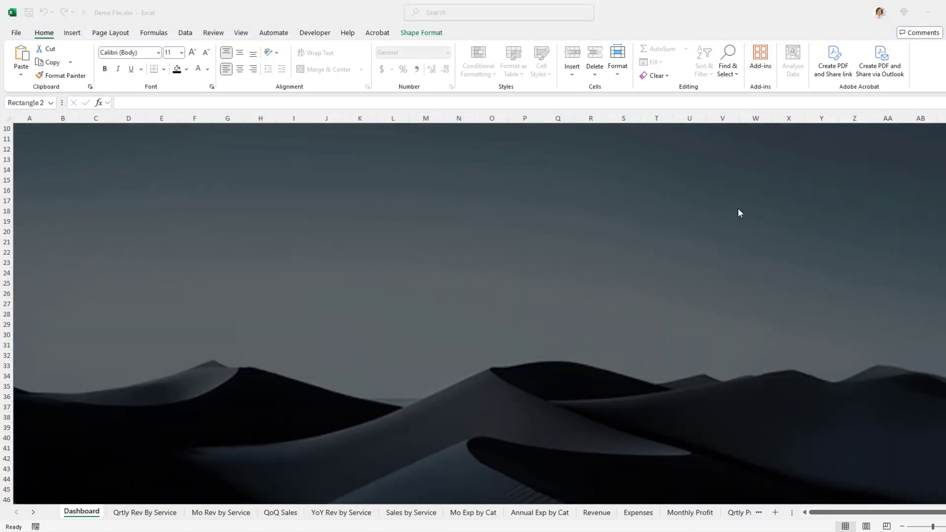
Draw a rectangle about 3.19" high and 5.09" wide on the dashboard background, spanning roughly columns C to J and rows 15 to 29
left_click(352, 17)
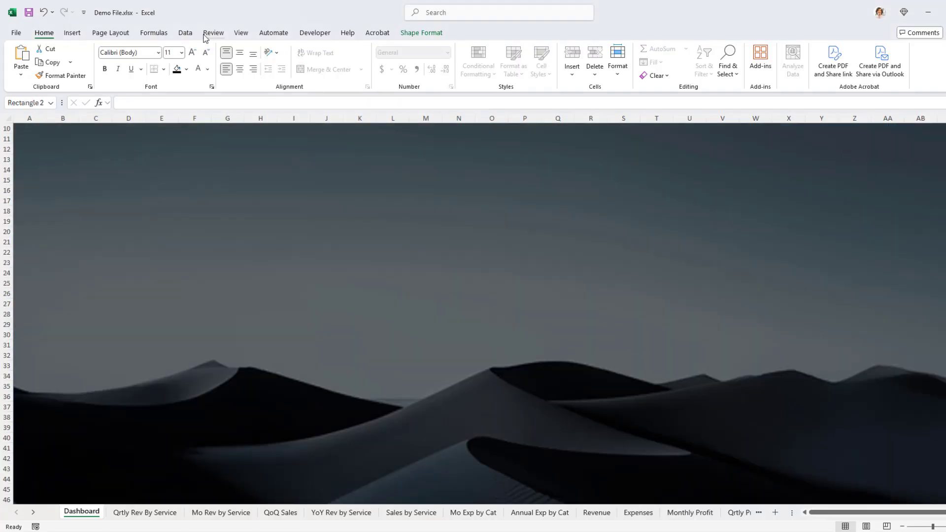
left_click(73, 32)
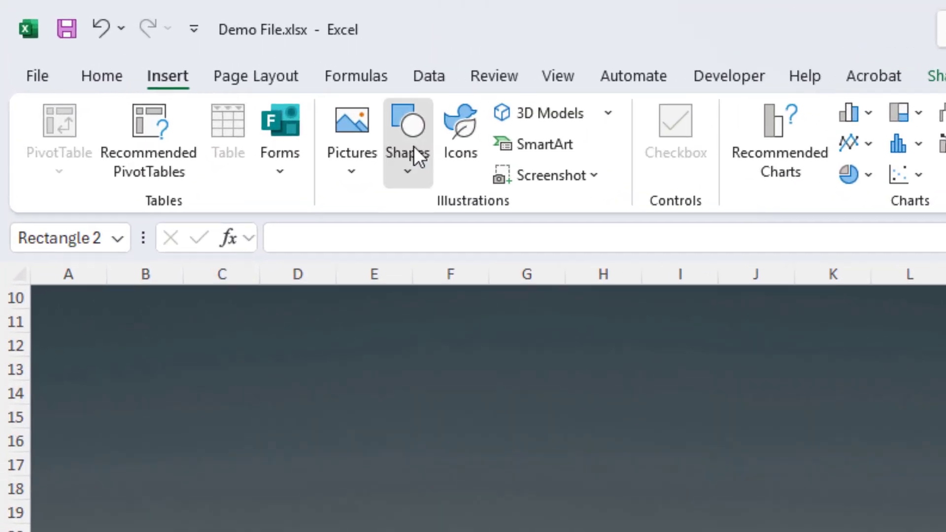
left_click(178, 63)
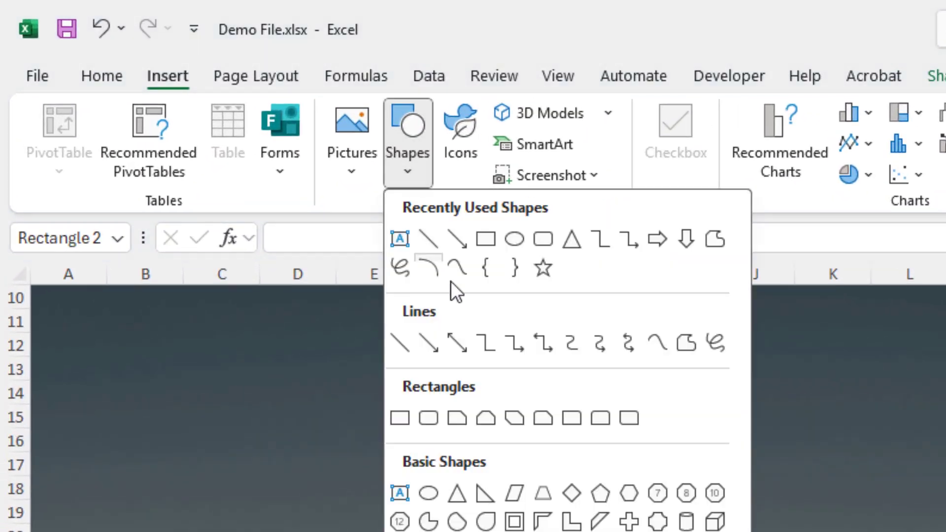
left_click(490, 240)
left_click_drag(190, 408, 877, 530)
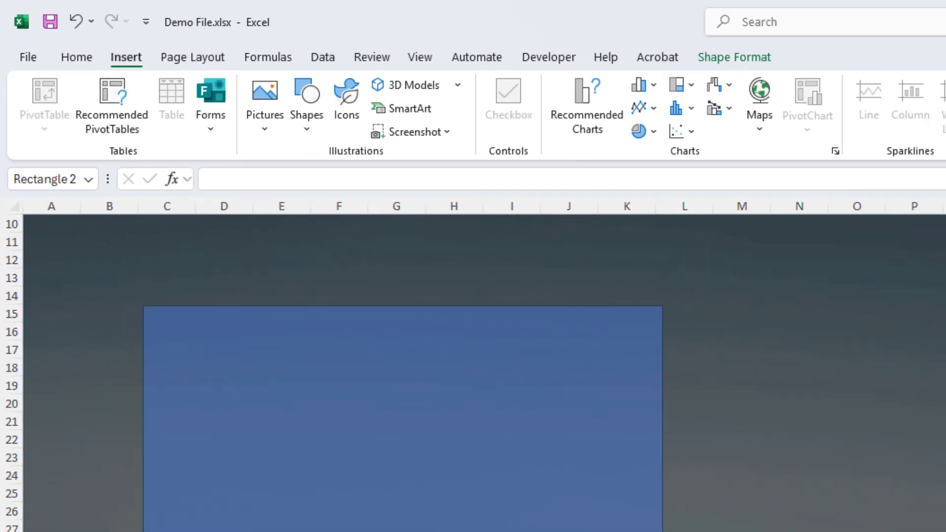
left_click_drag(662, 531, 333, 332)
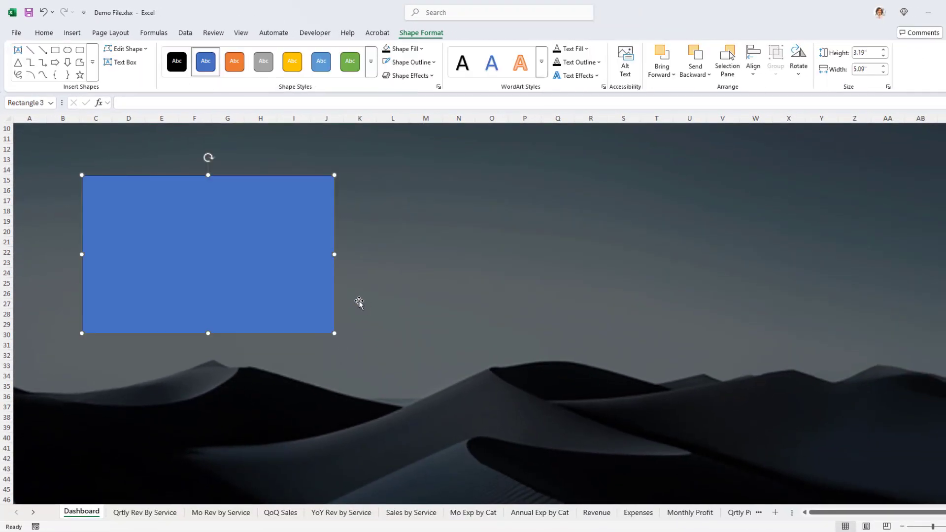
Move the blue rectangle to columns A–H from row 13, and format it with solid black fill, 54% transparency and no line
left_click_drag(303, 289, 211, 259)
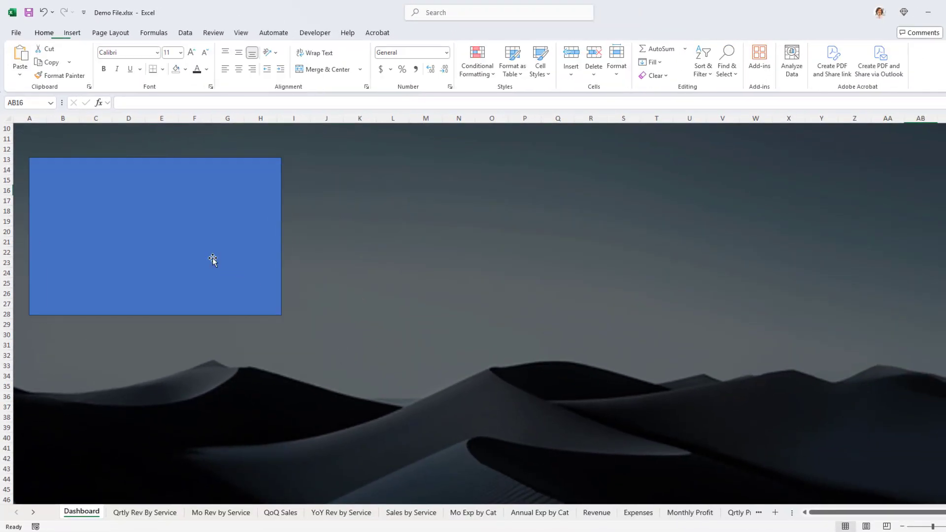
left_click(407, 50)
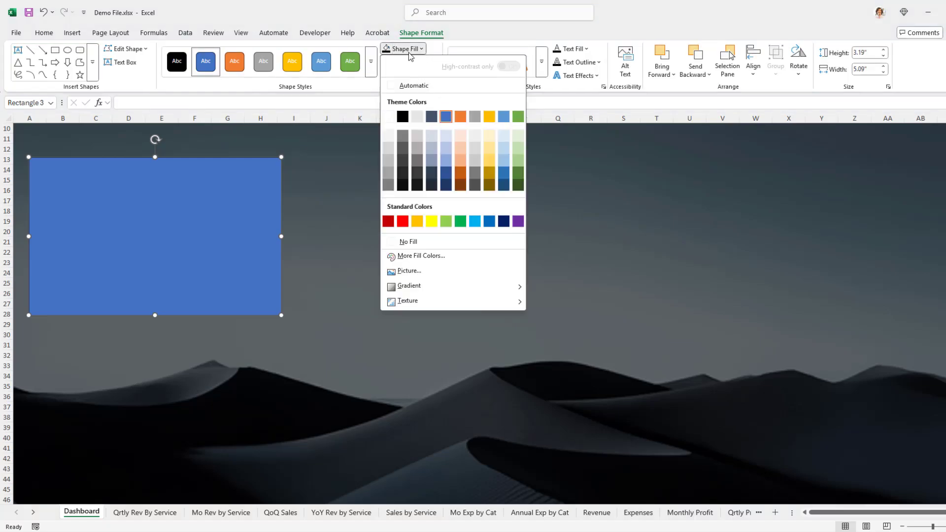
left_click(402, 116)
right_click(221, 245)
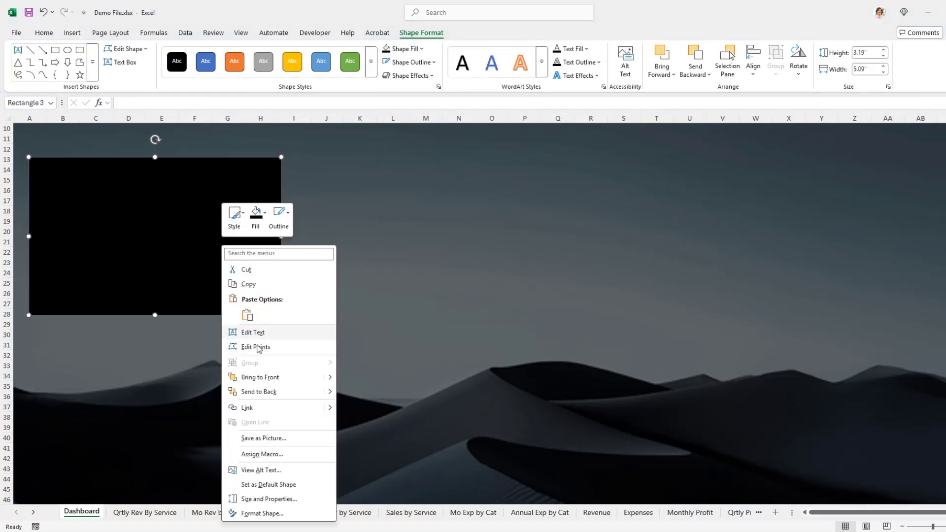
left_click(272, 516)
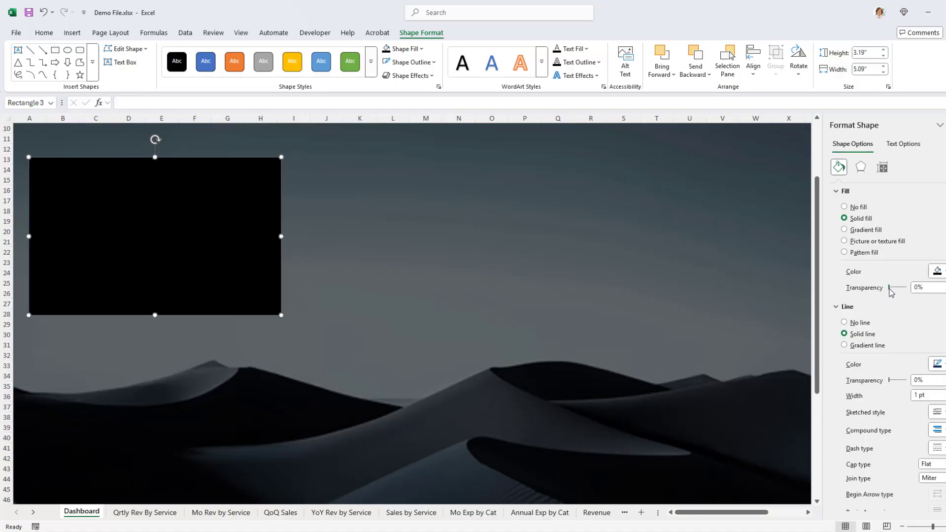
mouse_move(889, 289)
left_mouse_down()
mouse_move(909, 291)
mouse_move(902, 295)
left_mouse_up()
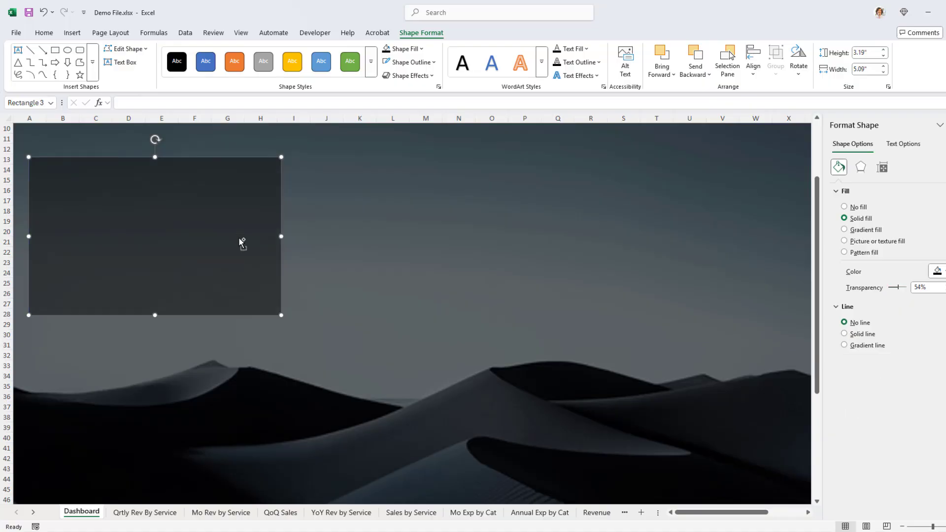
Duplicate the translucent black panel twice and place the copies beside it, making a row of three
key("ctrl+v")
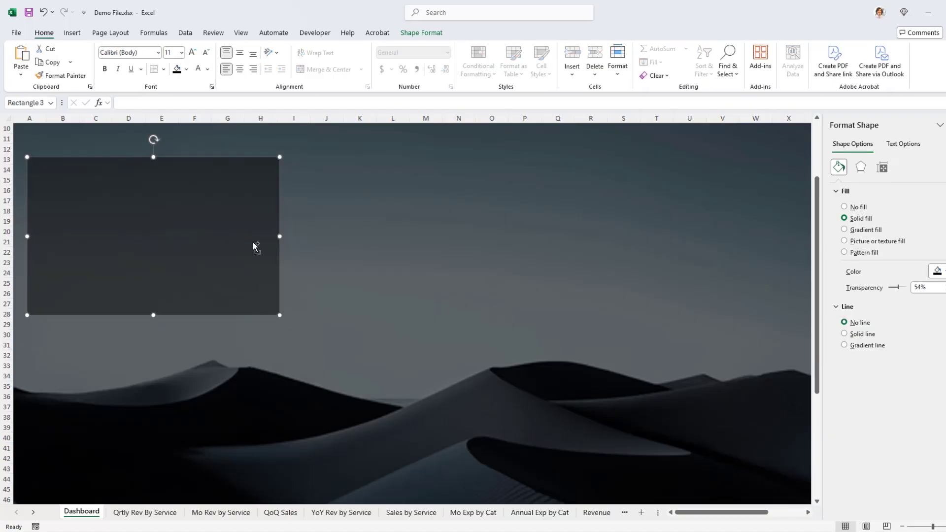
key("ctrl+v")
left_click_drag(224, 252, 482, 246)
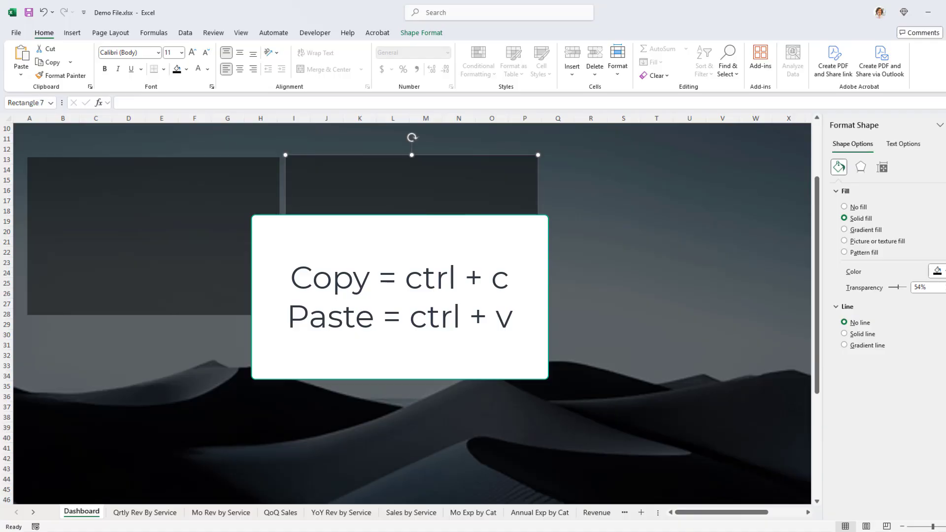
key("ctrl+v")
left_click_drag(376, 237, 626, 228)
Paste three more copies of the panel and arrange them as a second row of three below the first
key("ctrl+v")
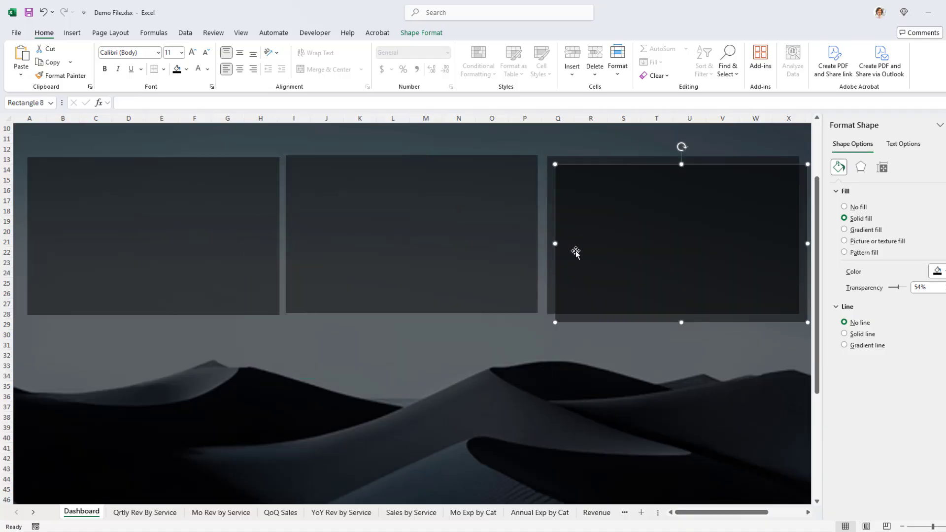
left_click_drag(575, 252, 64, 415)
key("ctrl+v")
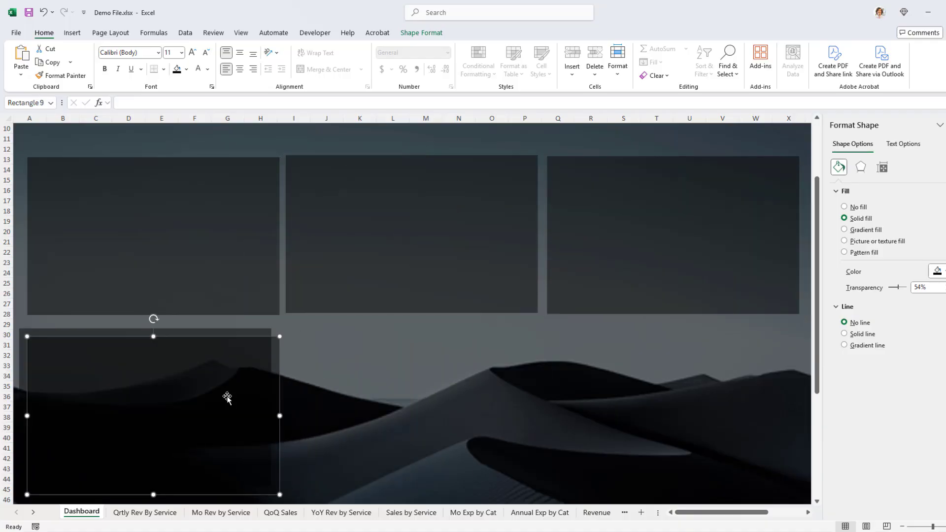
left_click_drag(226, 398, 667, 353)
key("ctrl+v")
scroll(528, 290, "down", 3)
scroll(528, 291, "down", 2)
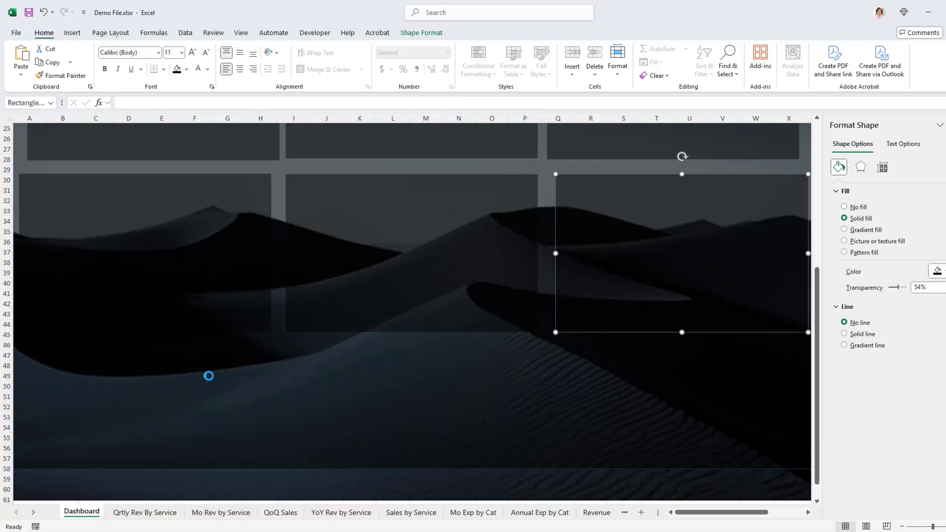
left_click_drag(722, 232, 730, 241)
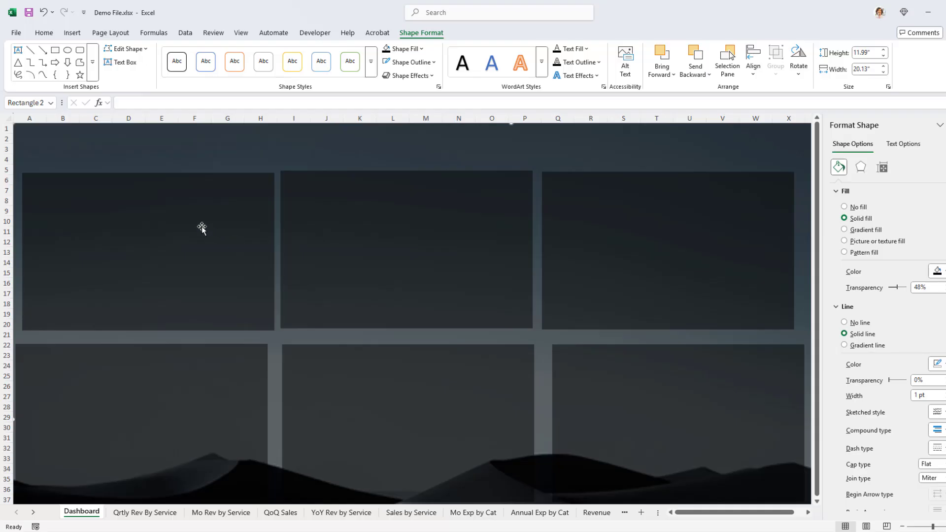
Select the three panels of the upper row and align them with Align Middle
left_click(202, 227)
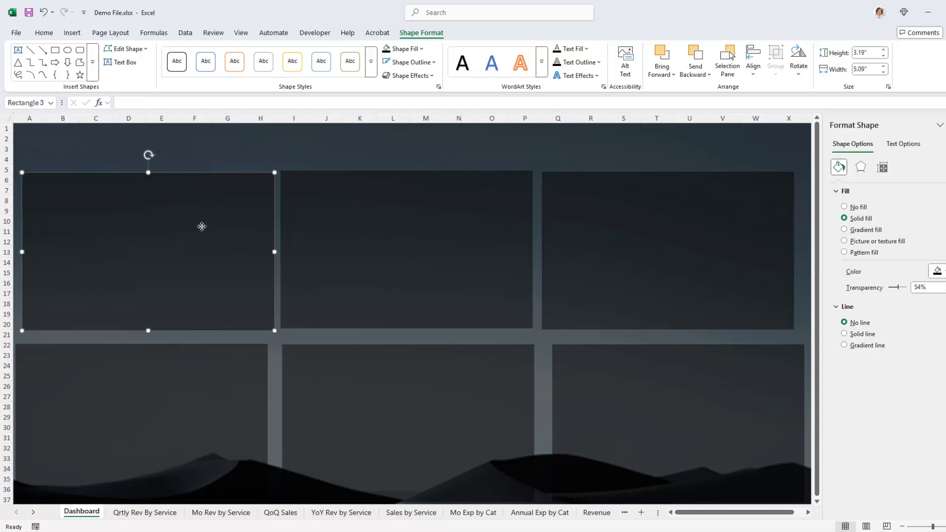
left_click(404, 250, "shift")
left_click(638, 258, "shift")
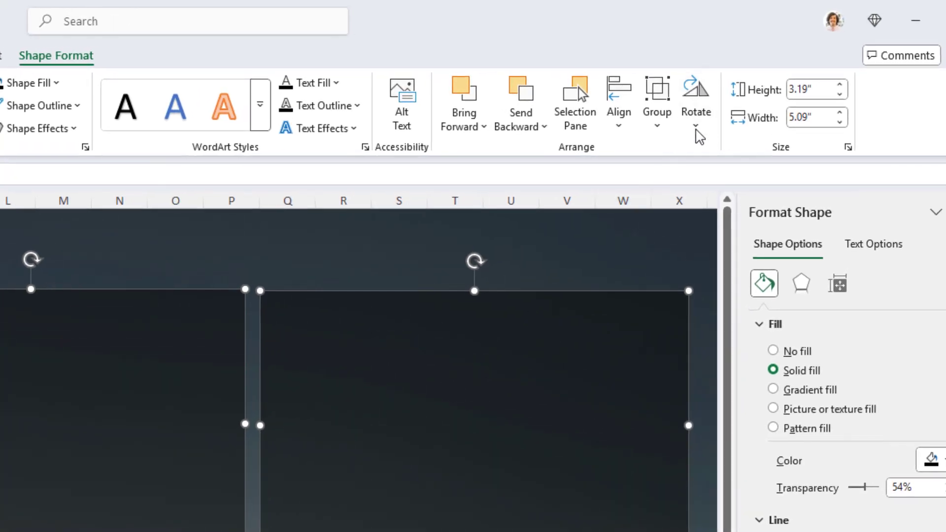
left_click(621, 125)
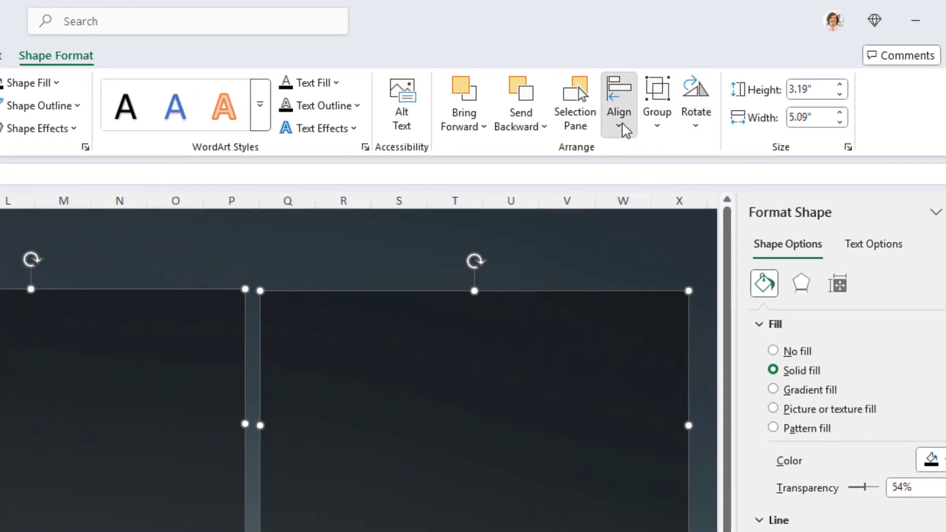
left_click(55, 57)
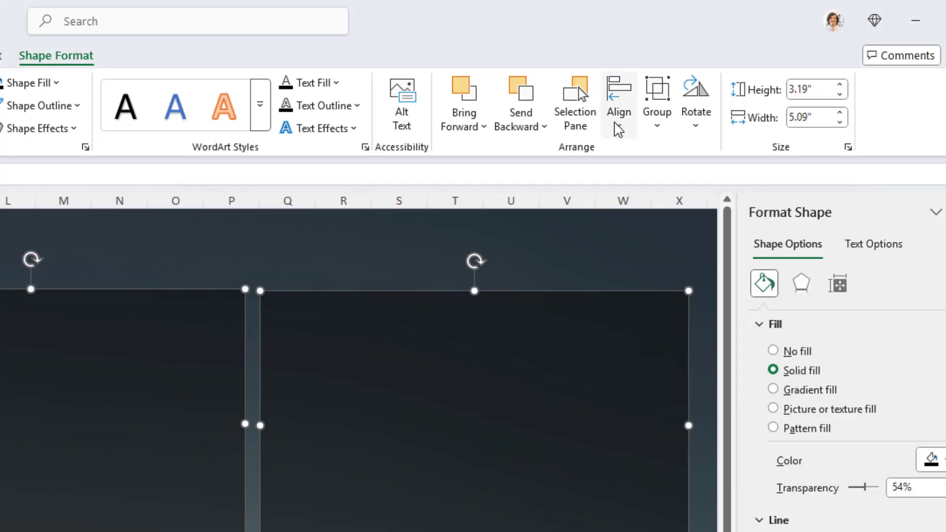
left_click(615, 101)
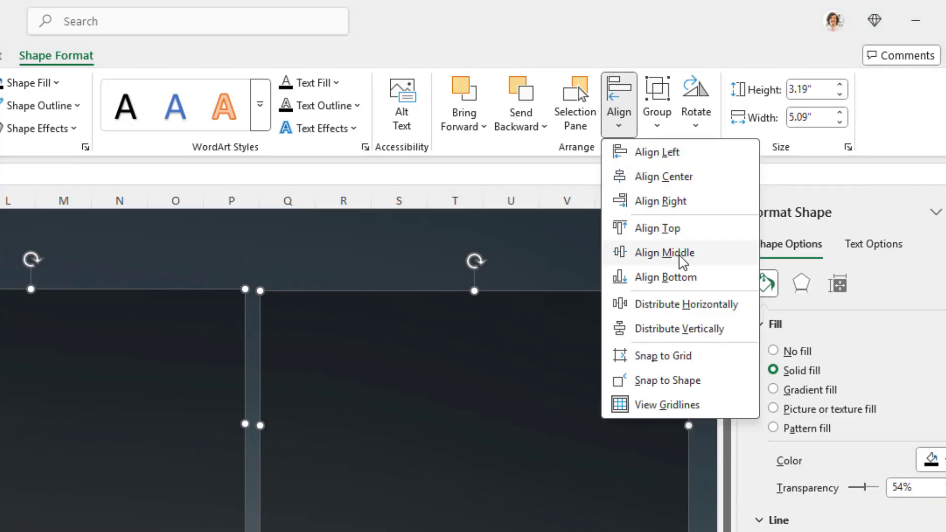
left_click(680, 253)
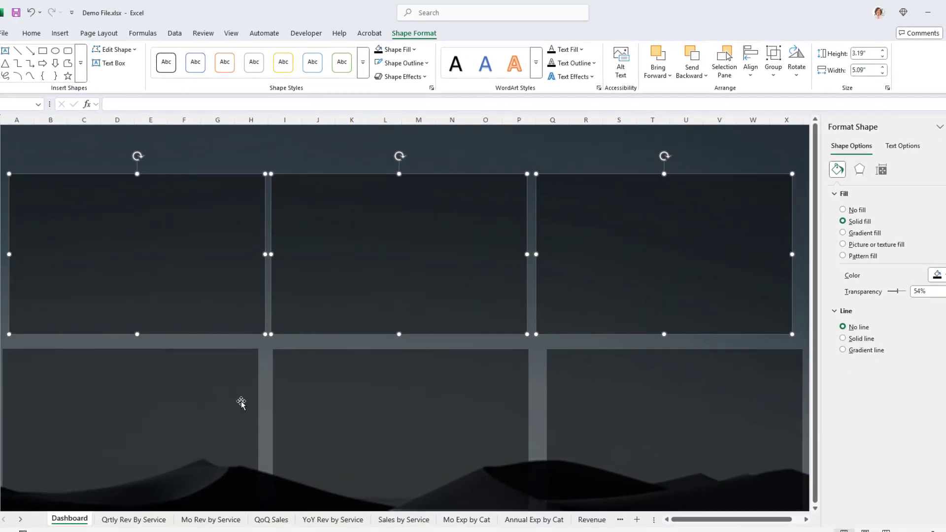
Select the three lower panels and move them up closer to the upper row
left_click(241, 402)
left_click(381, 408, "shift")
left_click(662, 406, "shift")
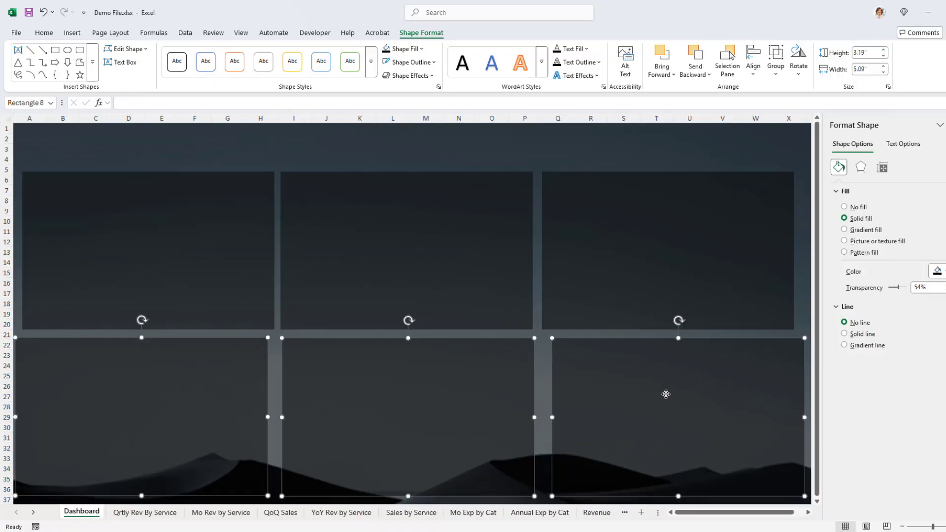
Select the three upper panels and space them evenly with Distribute Horizontally
left_click(148, 251)
left_click(429, 268, "shift")
left_click(665, 246, "shift")
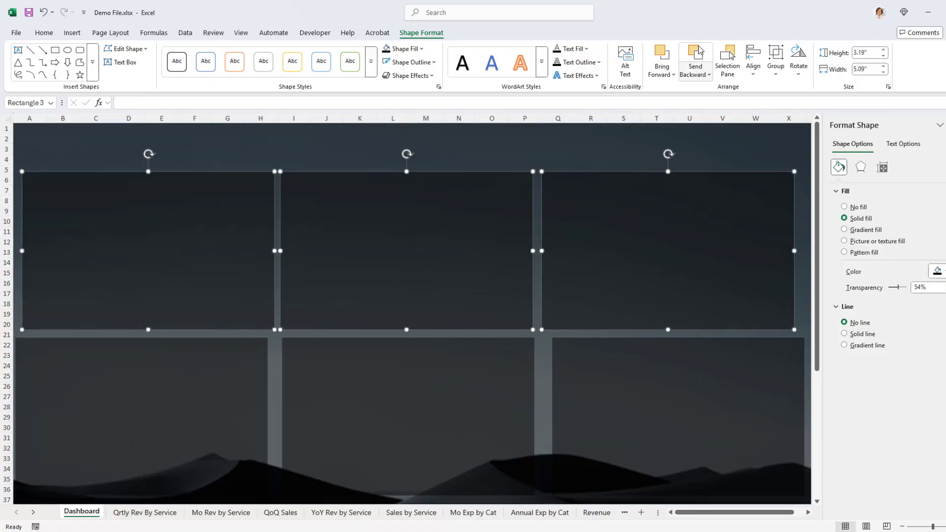
left_click(753, 62)
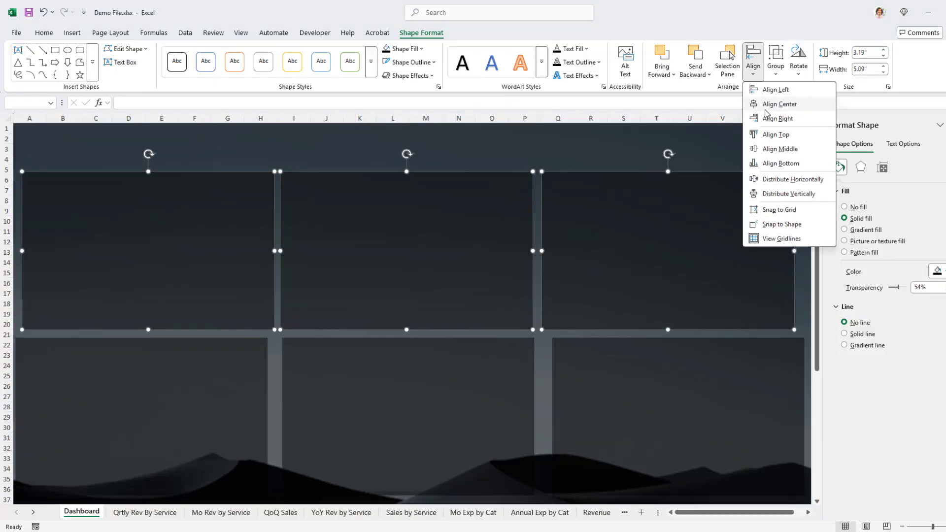
left_click(799, 186)
left_click(289, 339)
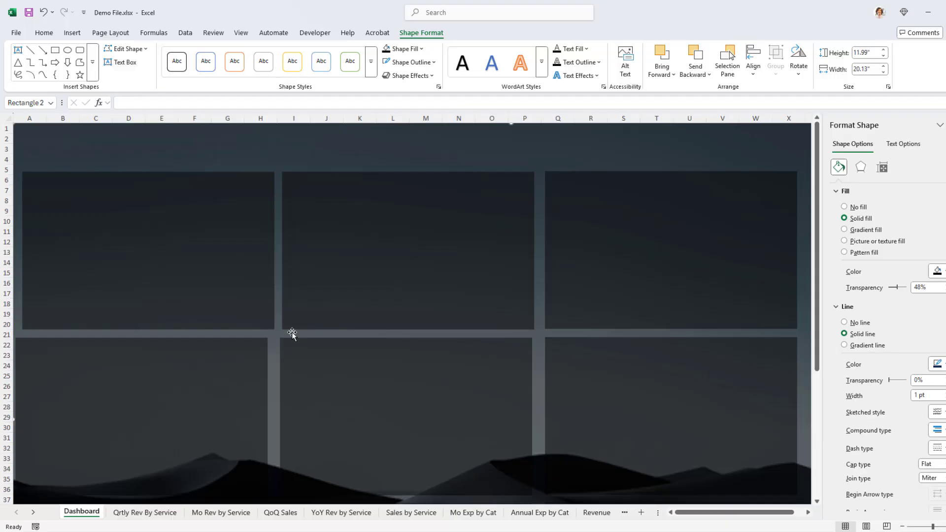
left_click(148, 513)
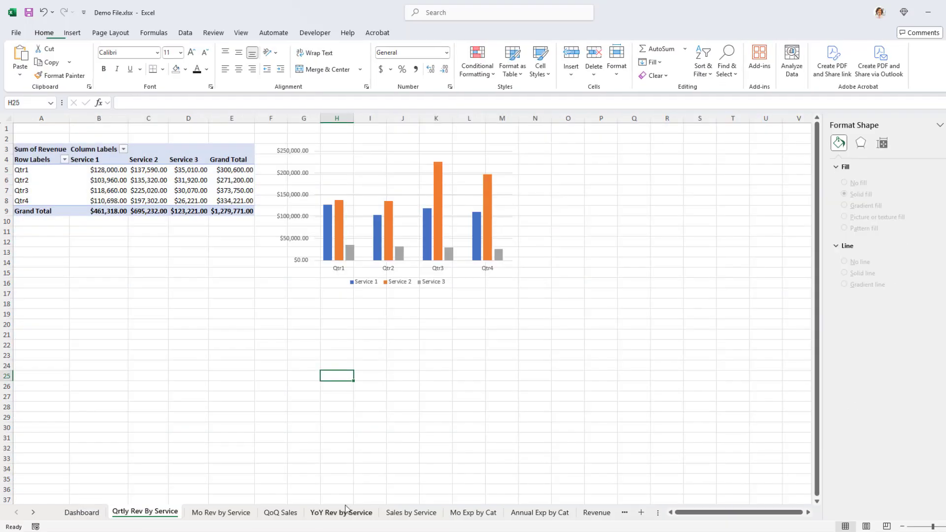
left_click(503, 281)
key("ctrl+Page_Up")
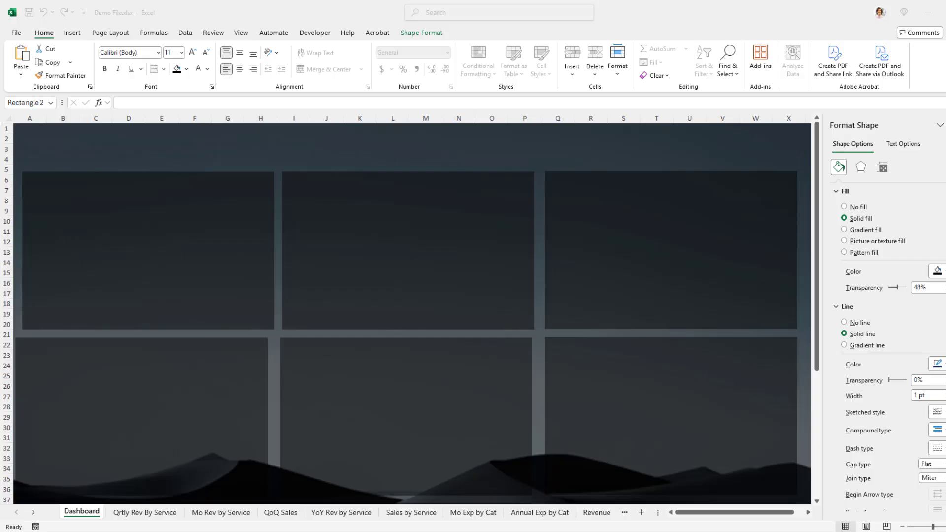
Copy the monthly revenue line chart from the Mo Rev by Service sheet onto the first upper panel of the Dashboard sheet
left_click(227, 514)
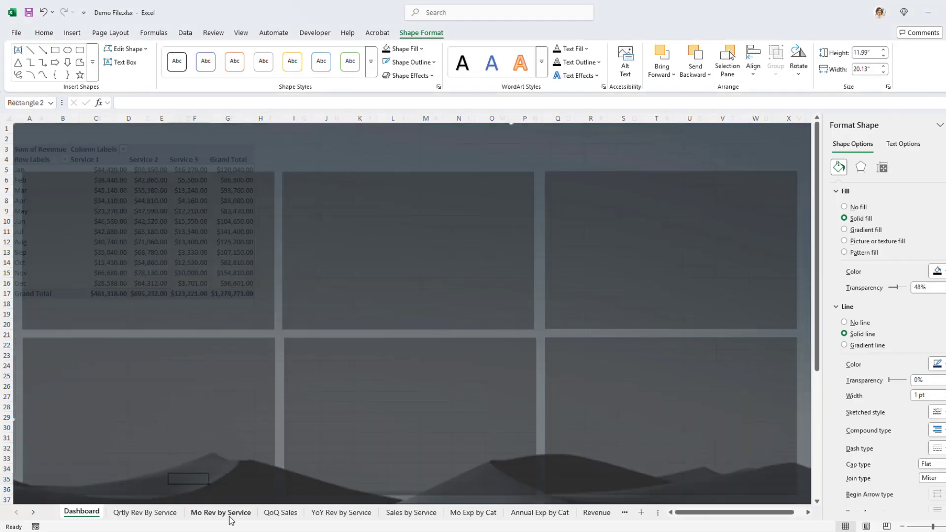
left_click(338, 156)
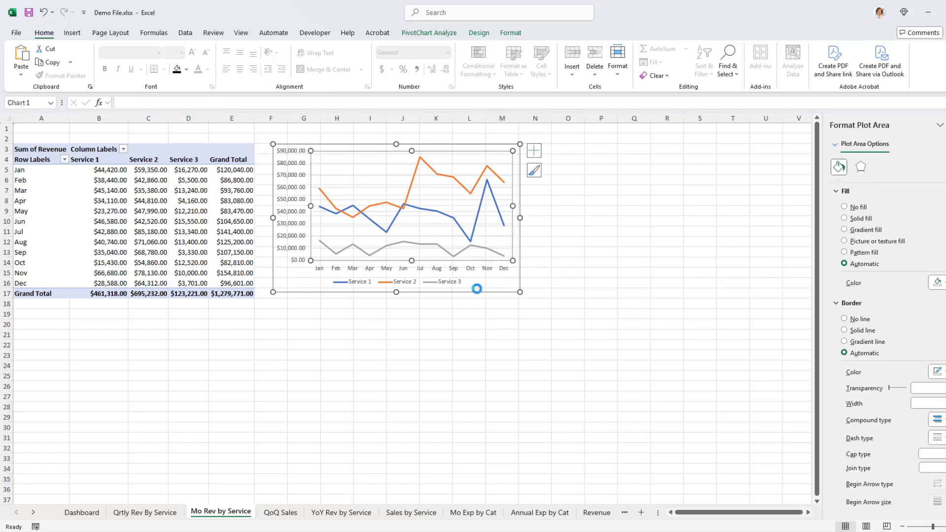
left_click(81, 512)
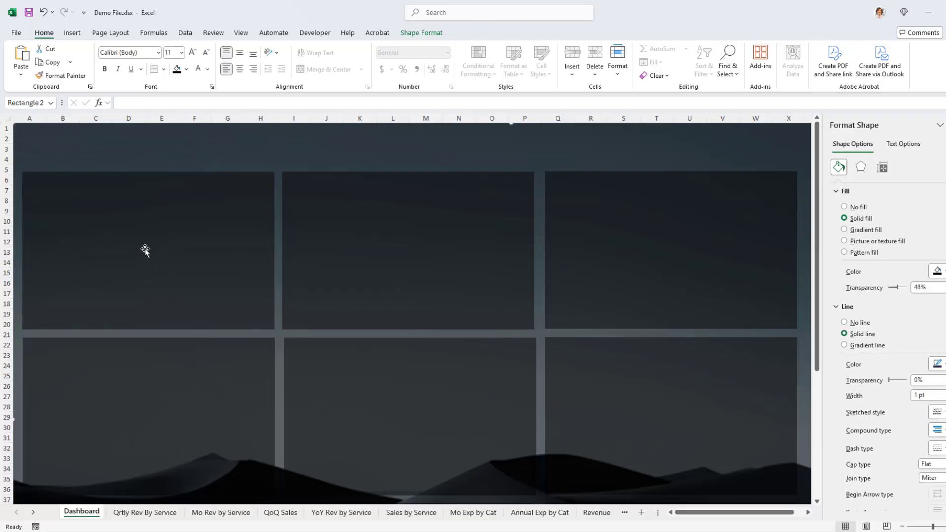
key("ctrl+v")
left_click_drag(262, 156, 272, 206)
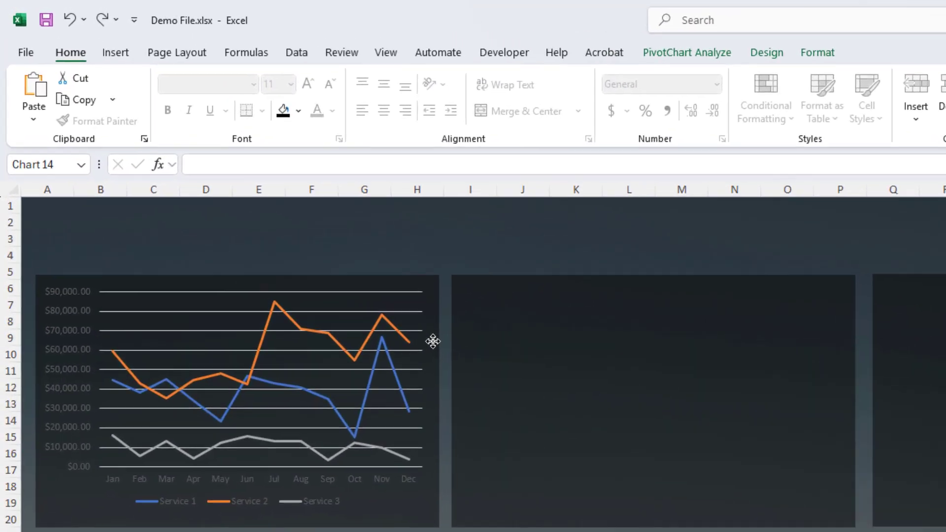
Set the text of the line chart's vertical axis, legend and month axis to white
left_click(432, 341)
left_click(88, 343)
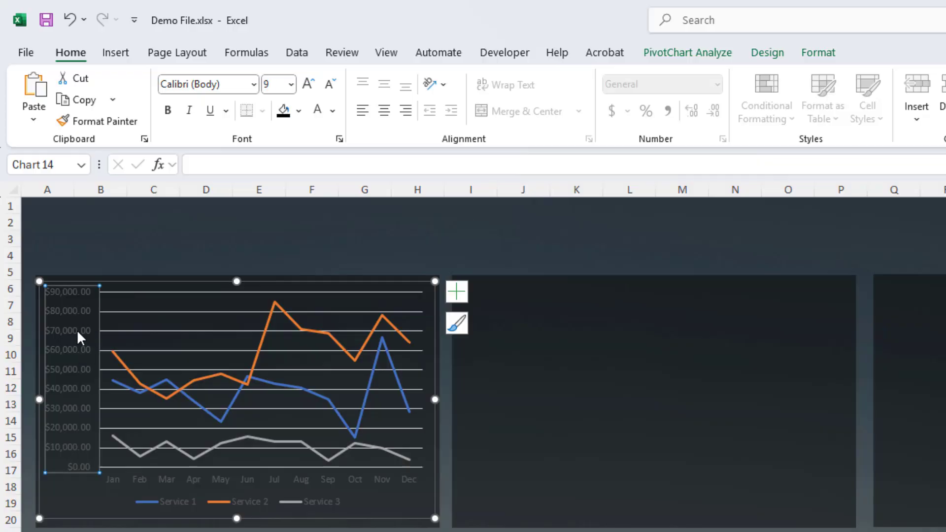
left_click(317, 110)
left_click(176, 504)
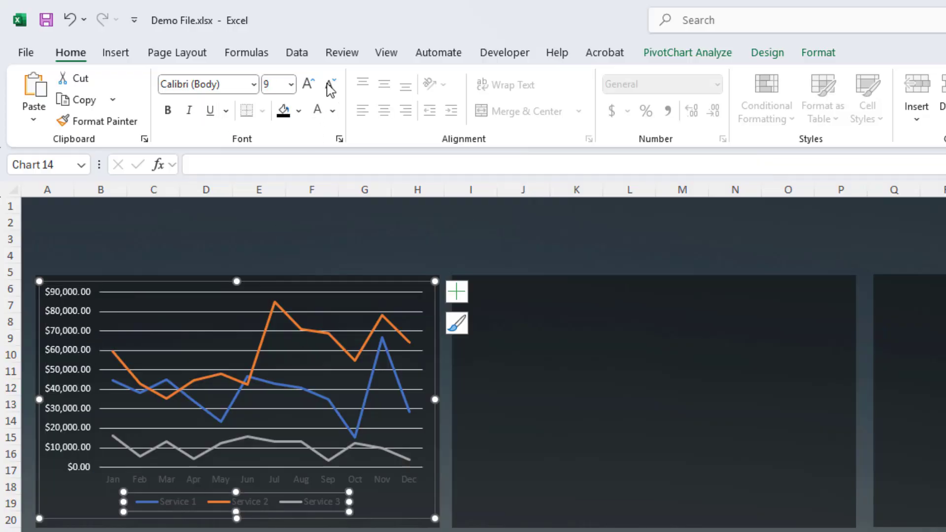
left_click(317, 110)
left_click(294, 482)
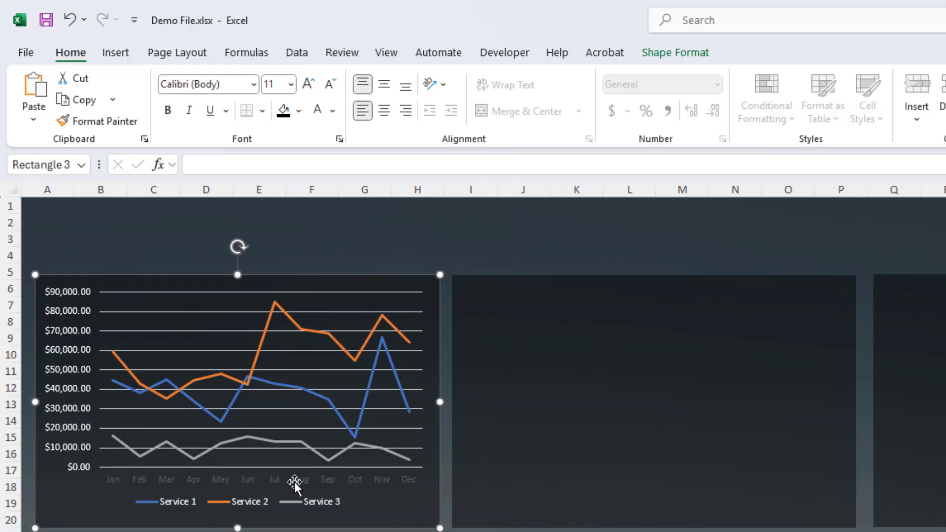
left_click(330, 481)
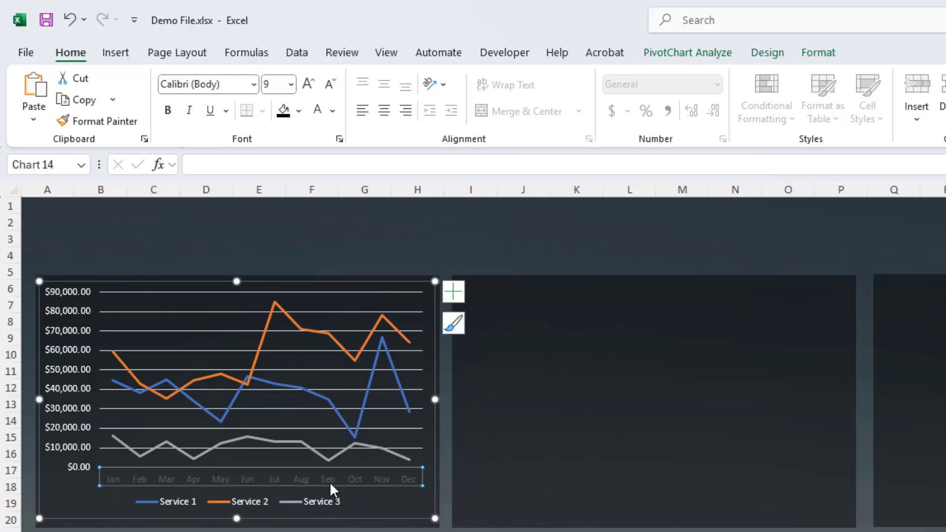
left_click(316, 110)
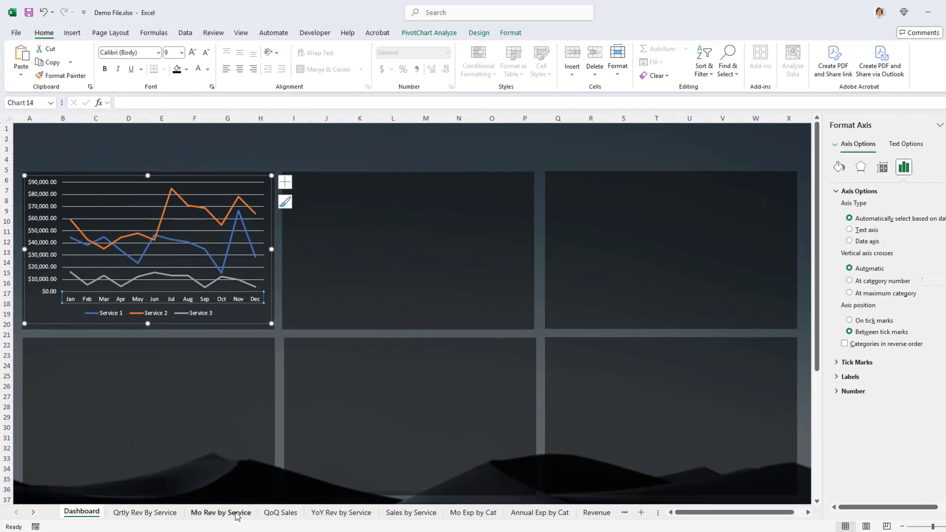
Color the Mo Rev by Service sheet tab dark blue and return to the Dashboard sheet
left_click(229, 516)
right_click(229, 516)
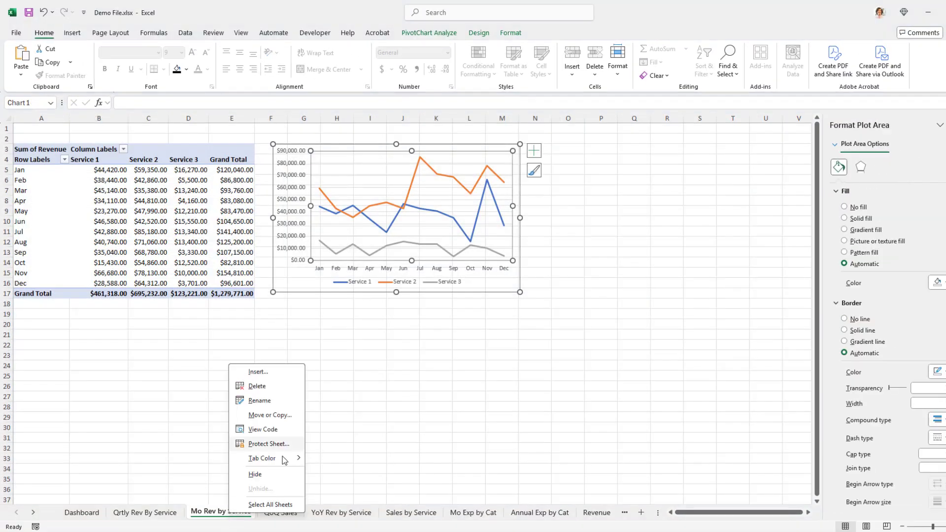
mouse_move(266, 458)
left_click(370, 435)
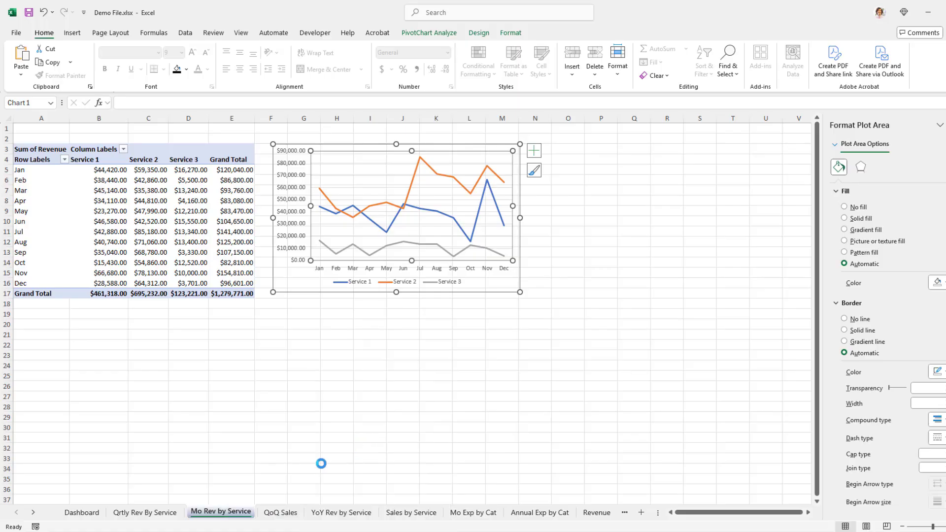
left_click(82, 511)
left_click(224, 531)
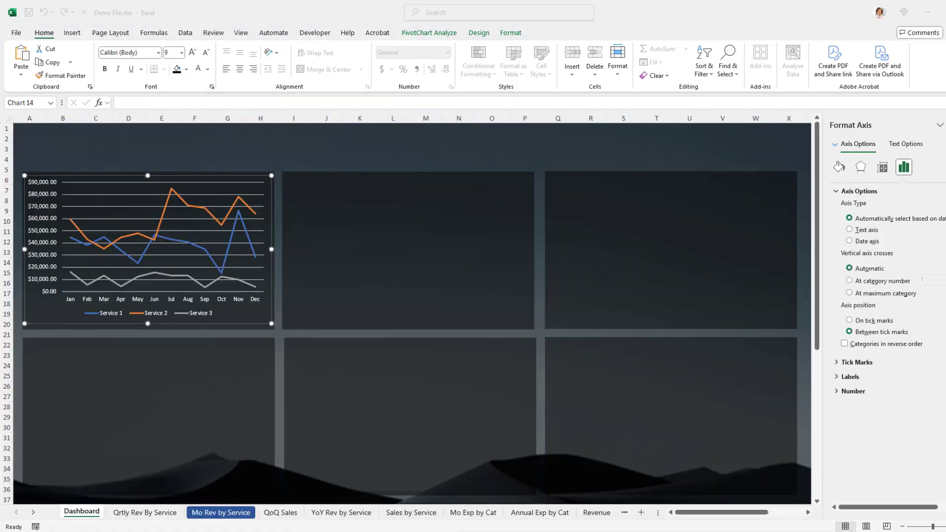
Copy the quarterly revenue column chart from the Qrtly Rev By Service sheet onto the second upper Dashboard panel and set its text to white
left_click(155, 514)
left_click(82, 512)
left_click(328, 203)
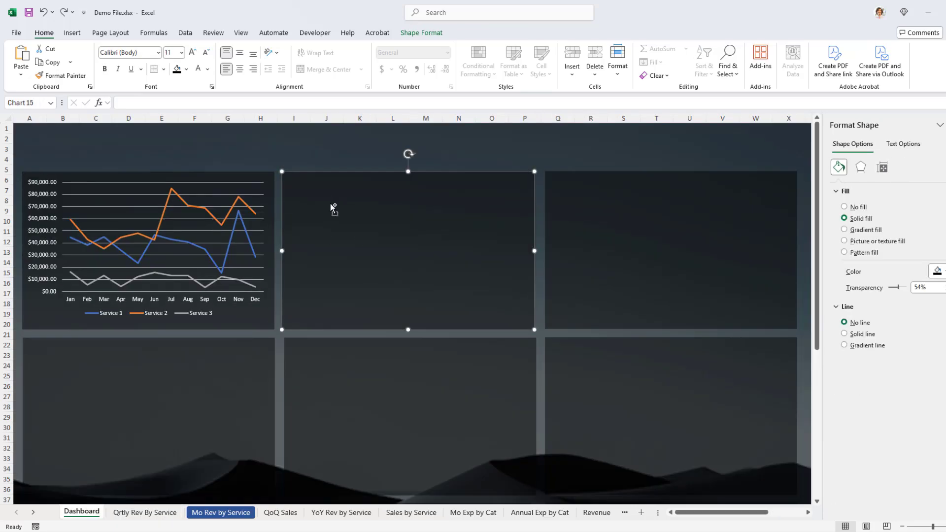
key("ctrl+v")
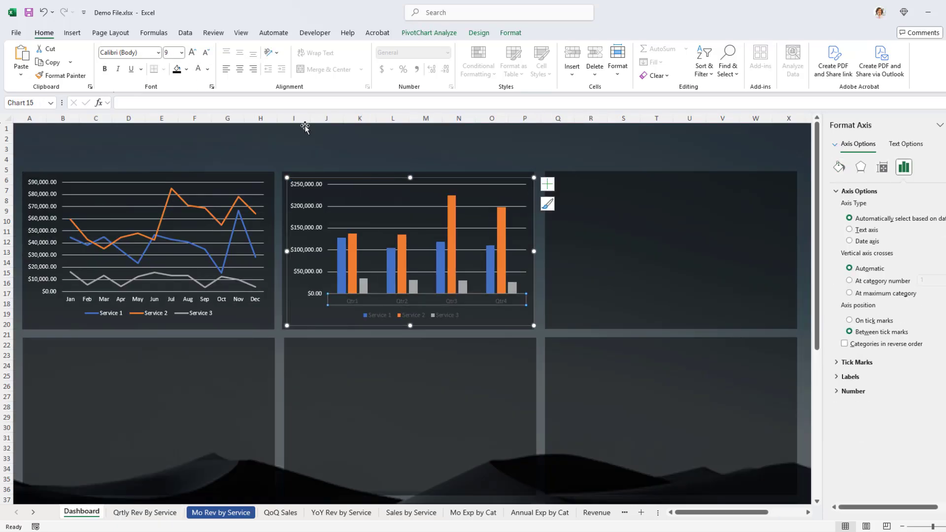
left_click(198, 70)
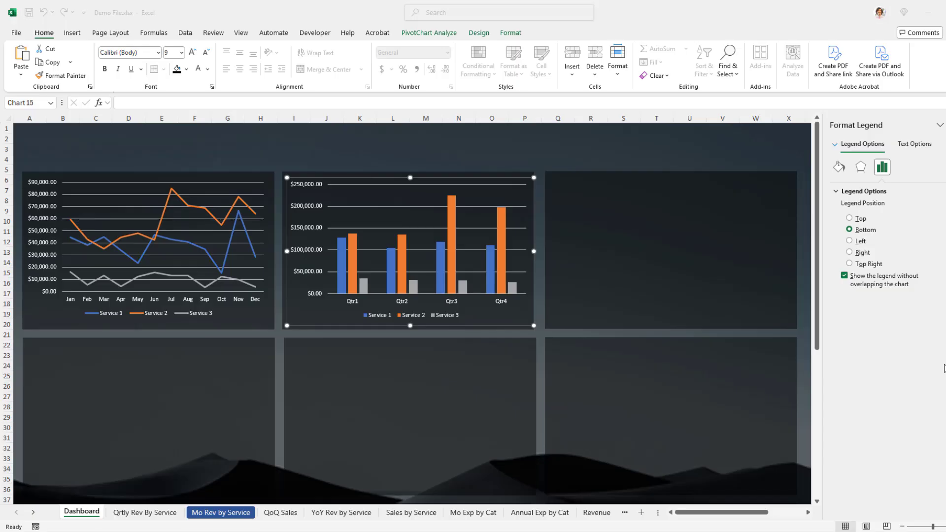
Copy the doughnut chart from the Sales by Service sheet onto the third upper Dashboard panel, with no fill and no border
left_click(412, 513)
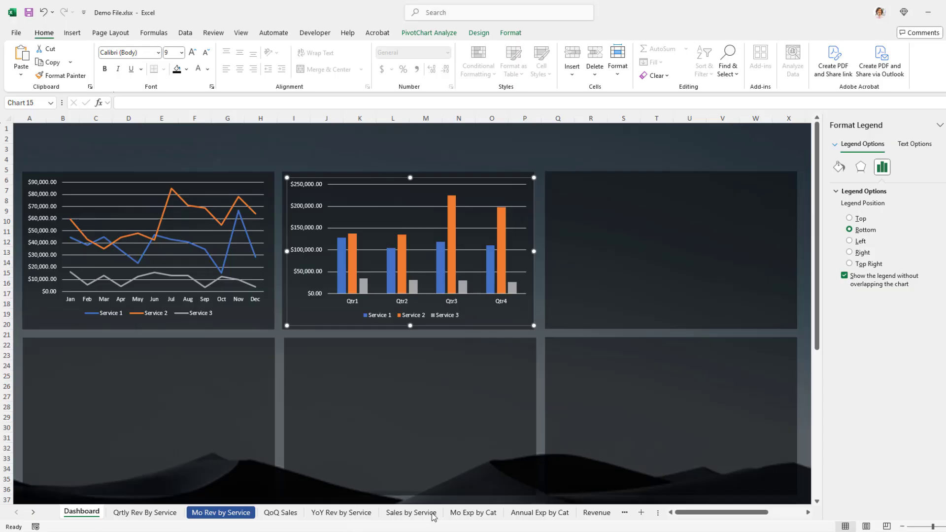
left_click(370, 215)
left_click(370, 215)
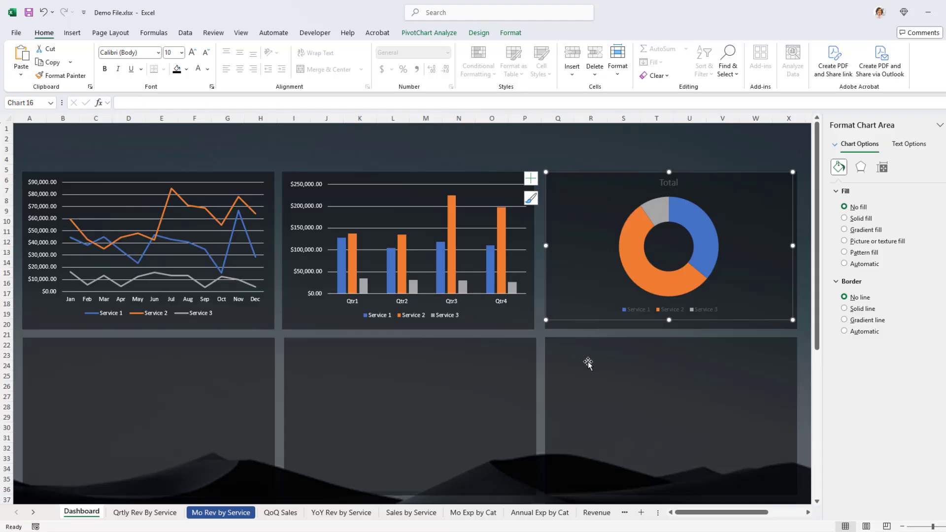
left_click(589, 363)
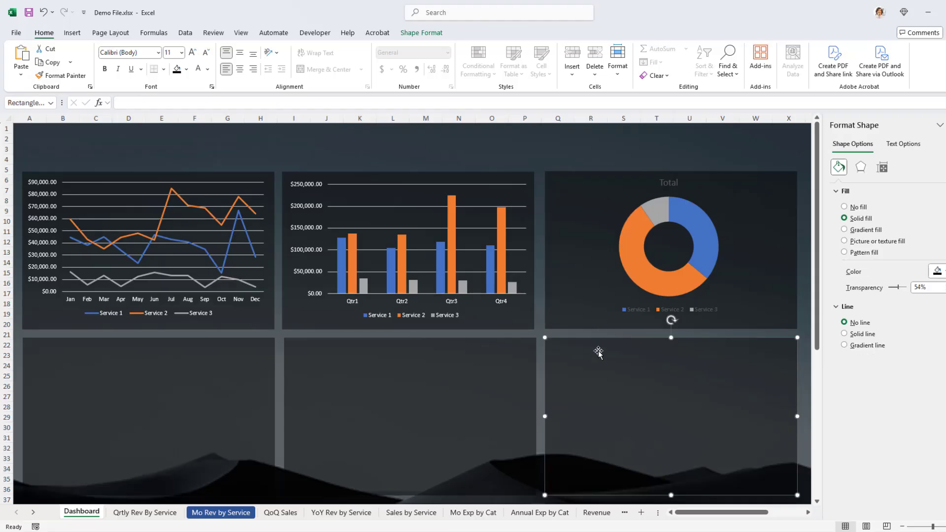
left_click(596, 227)
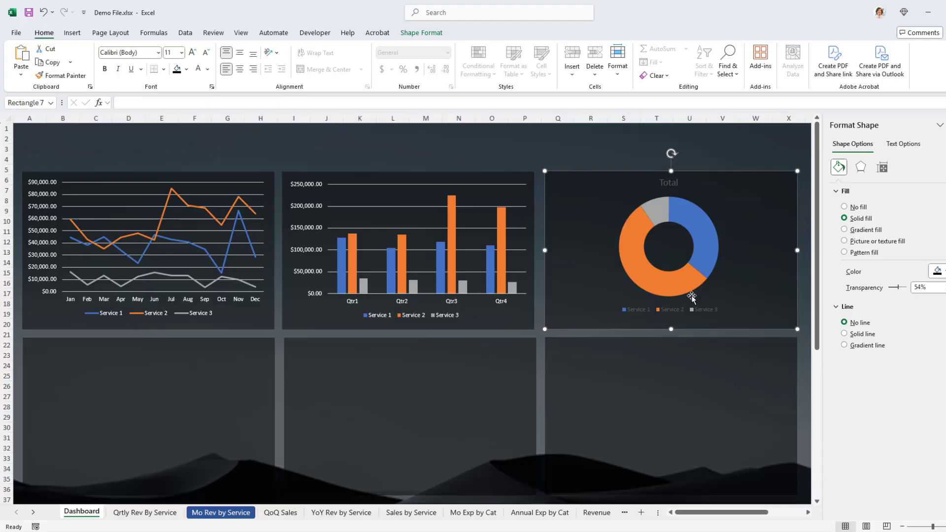
Retitle the doughnut chart on the third upper panel as Sales by Service
left_click(672, 183)
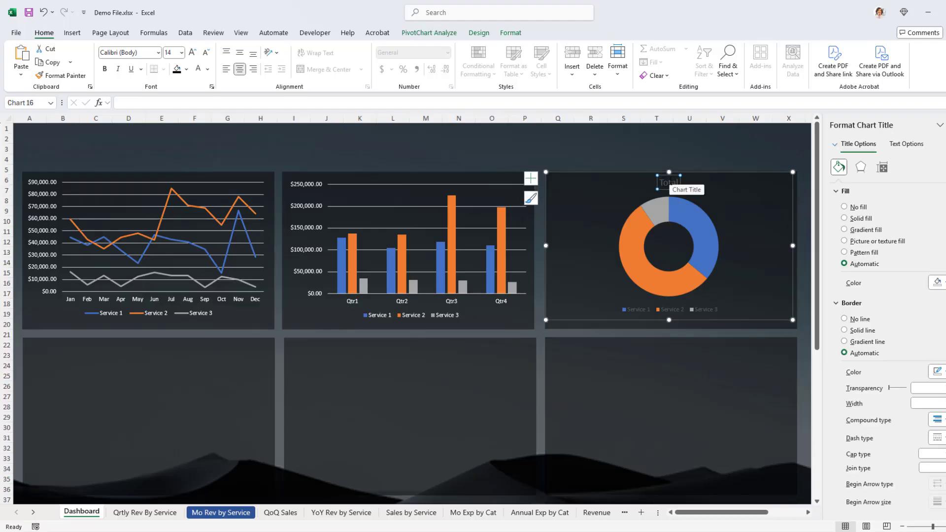
double_click(670, 182)
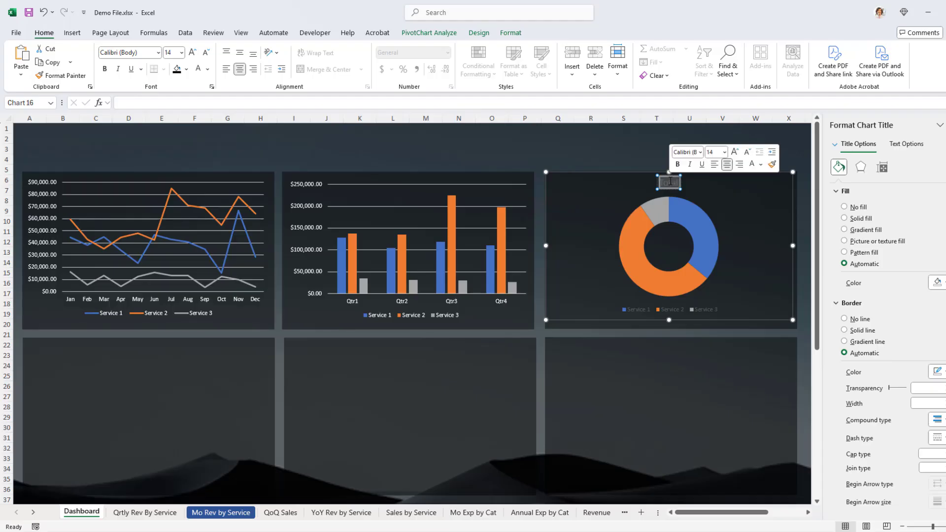
type("Sales bty")
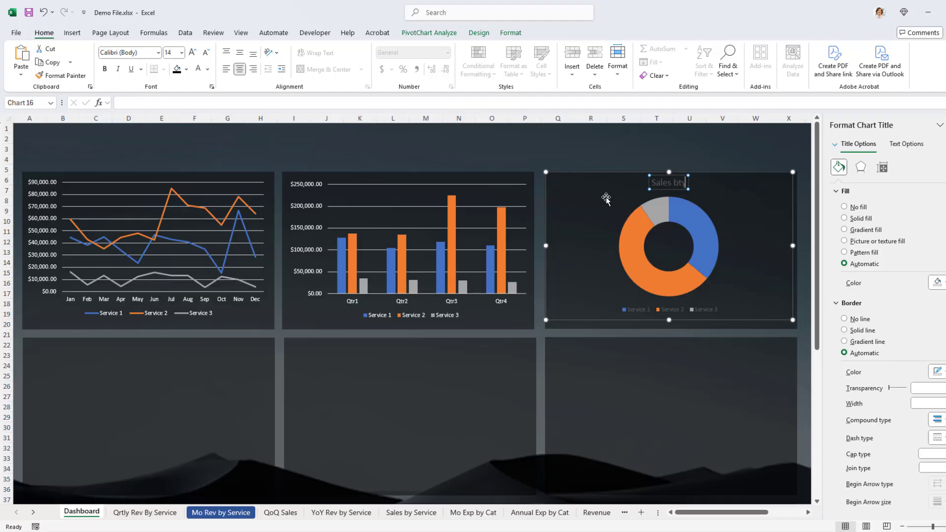
key("BackSpace")
key("BackSpace")
type("y Service")
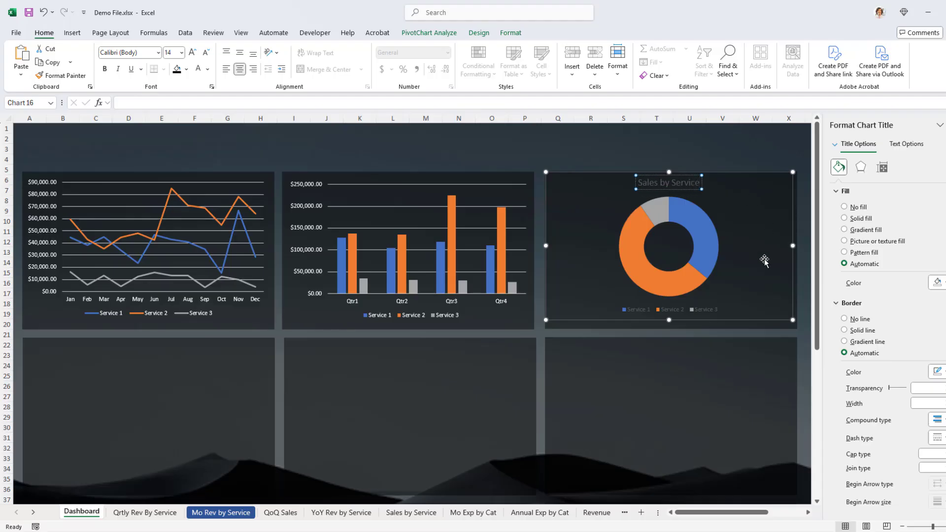
Delete the sales doughnut chart's title and set its legend text to white
left_click(689, 329)
left_click(797, 220)
key("Delete")
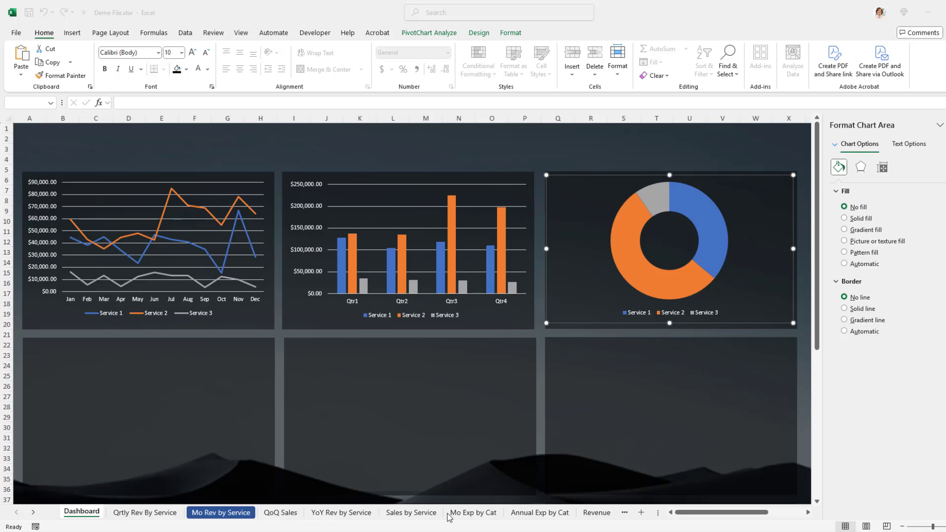
Color the Qrtly Rev By Service tab dark blue and copy the expense line chart from Mo Exp by Cat onto the Dashboard's first second-row panel
left_click(175, 516)
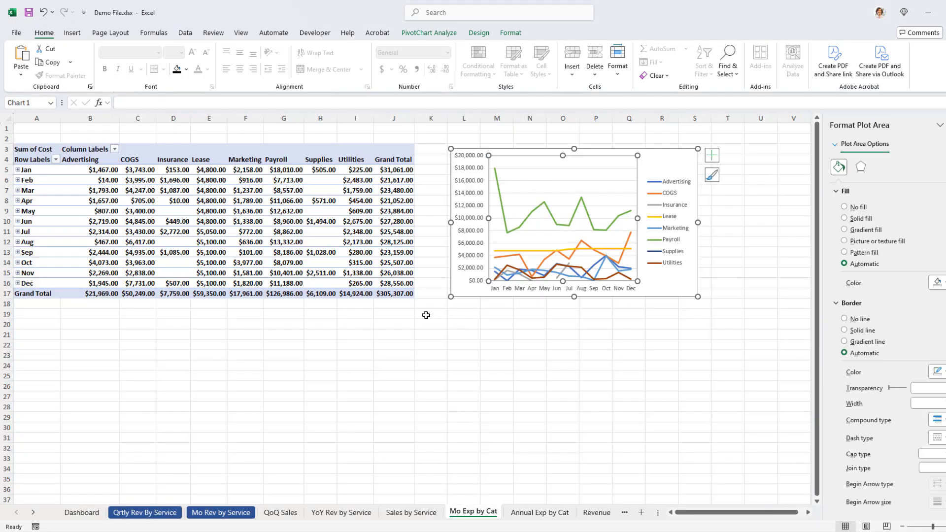
left_click(82, 512)
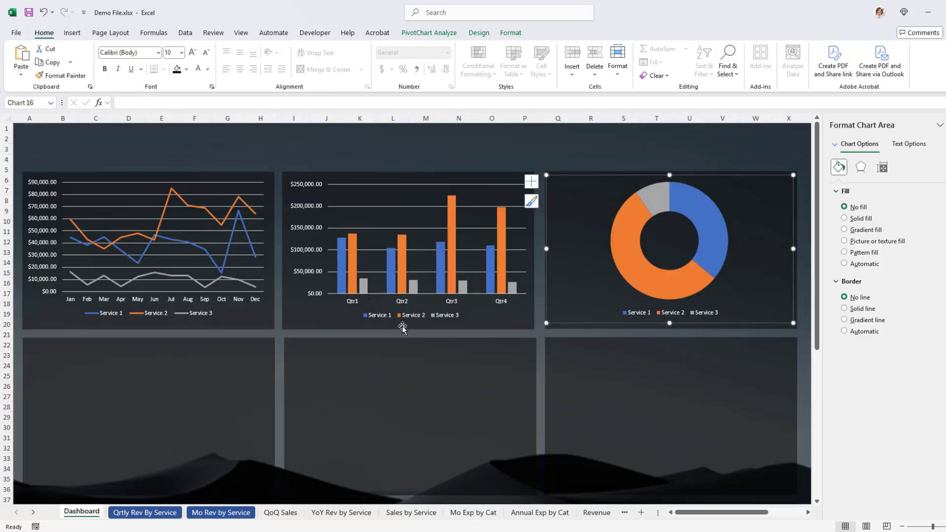
left_click(129, 400)
key("ctrl+v")
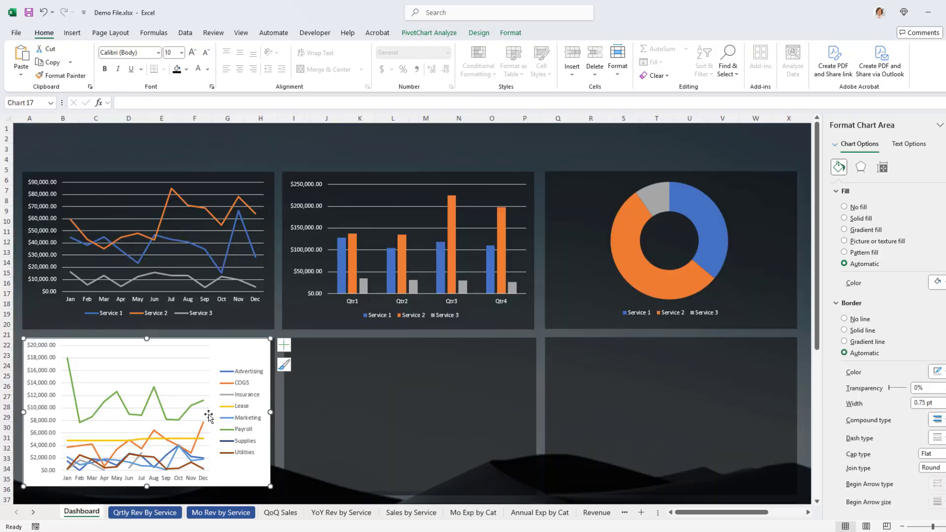
scroll(231, 429, "down", 1)
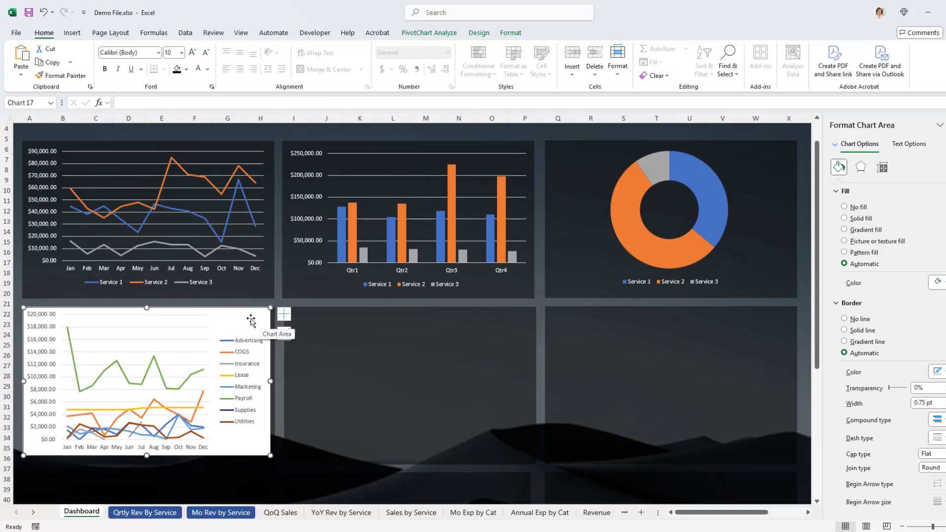
Give the expense line chart no fill, no border and white text, and enlarge it slightly within its panel
left_click(857, 209)
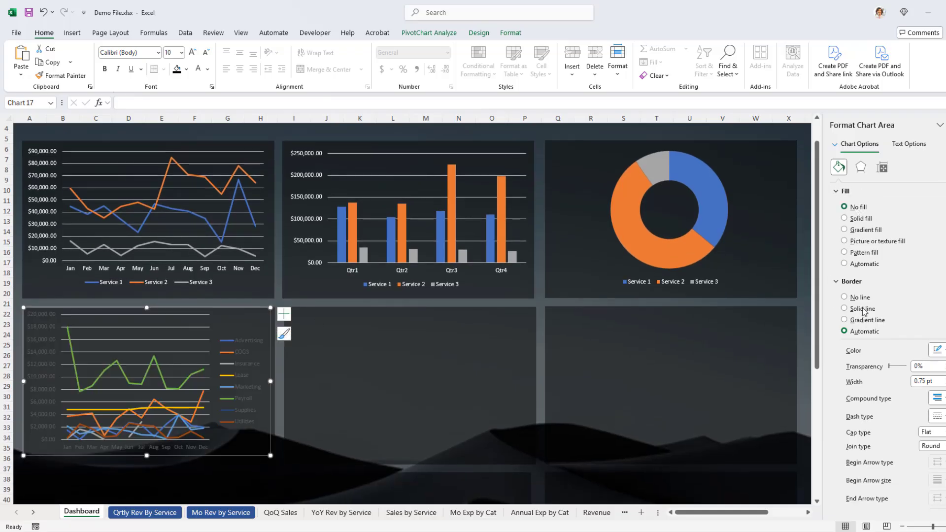
left_click(864, 299)
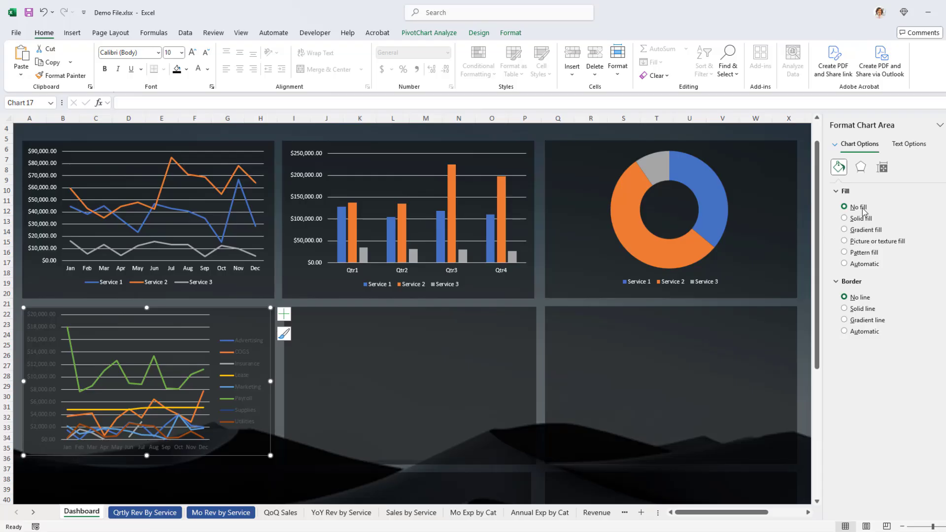
left_click_drag(270, 456, 273, 468)
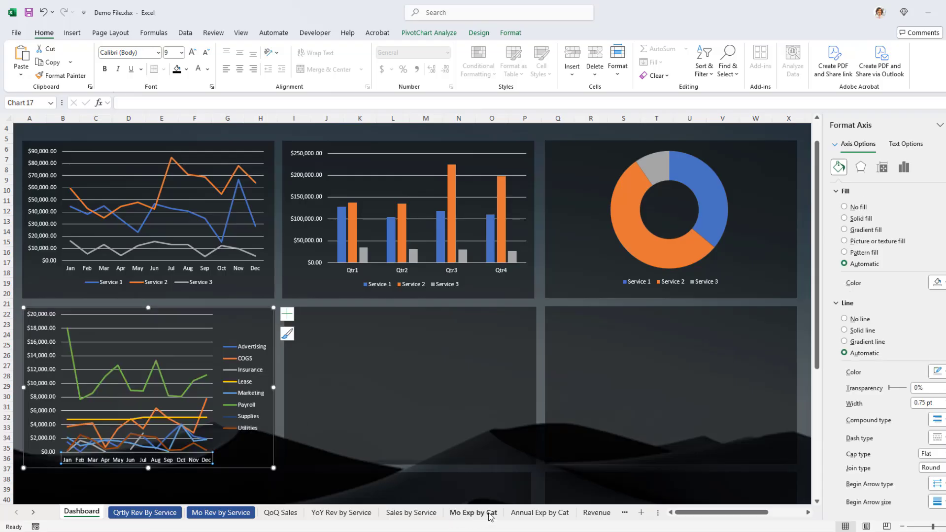
Color the Mo Exp by Cat tab dark blue and copy the annual expense doughnut chart, without fill or border, onto the middle second-row panel
left_click(490, 515)
key("ctrl+Page_Down")
left_click(82, 513)
left_click(349, 368)
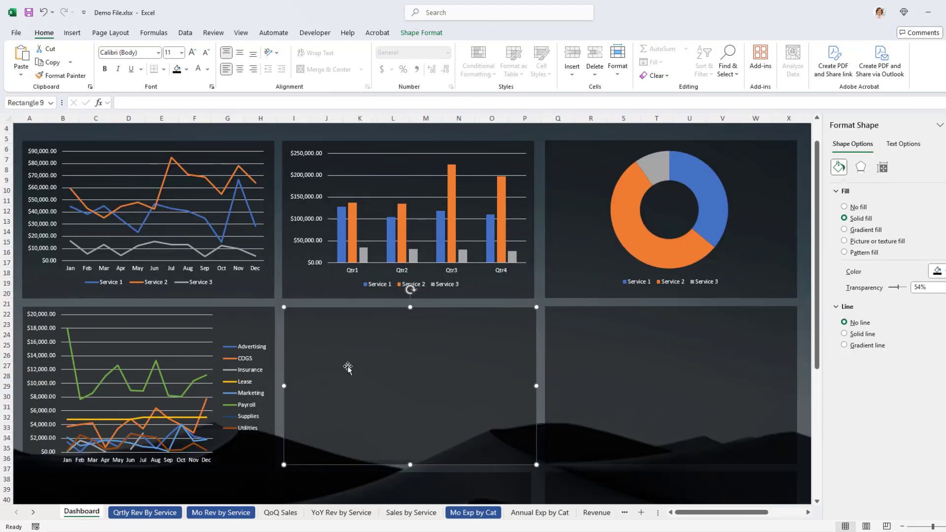
key("ctrl+v")
left_click(856, 208)
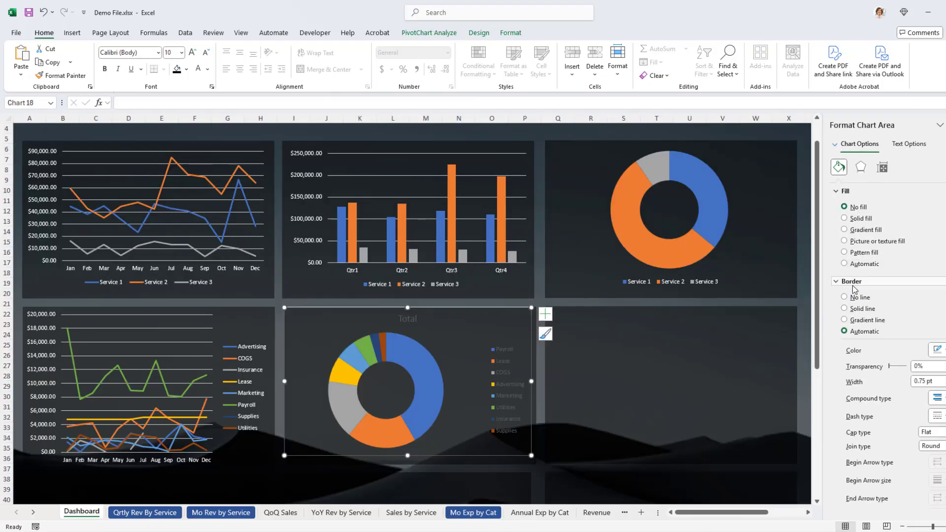
left_click(860, 298)
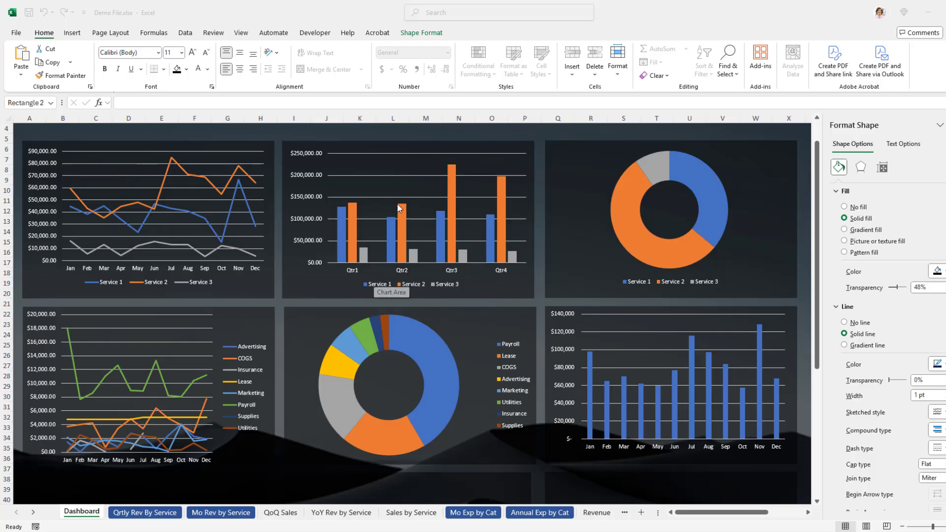
Place the quarterly sales comparison, yearly revenue by service and quarterly profit charts on the three third-row Dashboard panels with white text
scroll(816, 285, "down", 6)
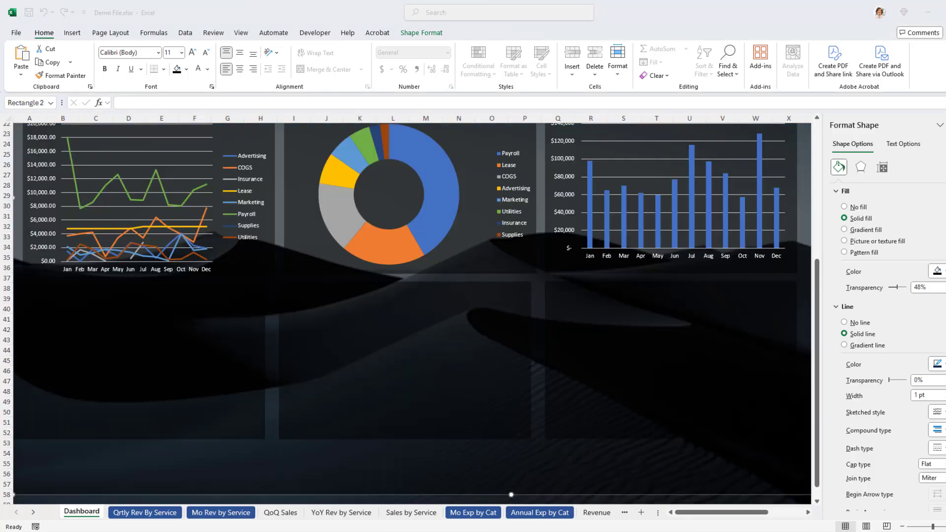
left_click(341, 512)
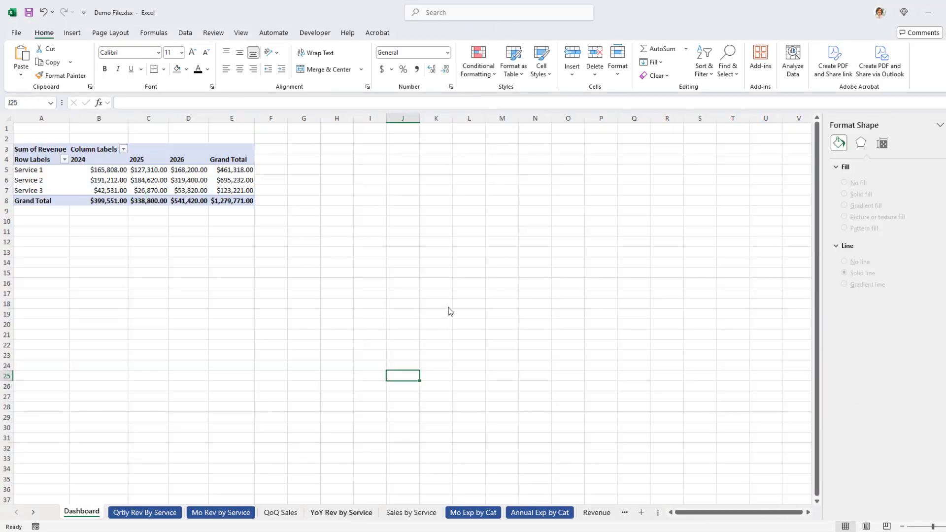
left_click(468, 198)
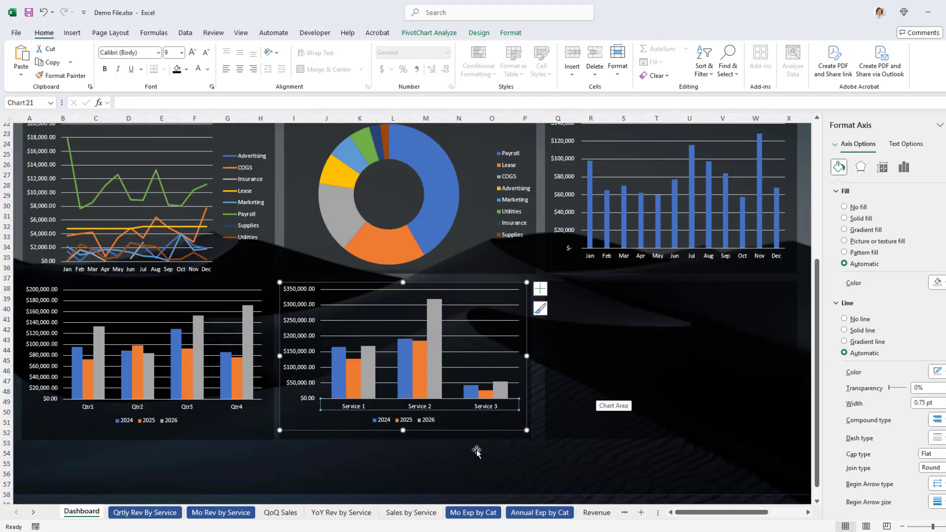
left_click(41, 513)
left_click(41, 514)
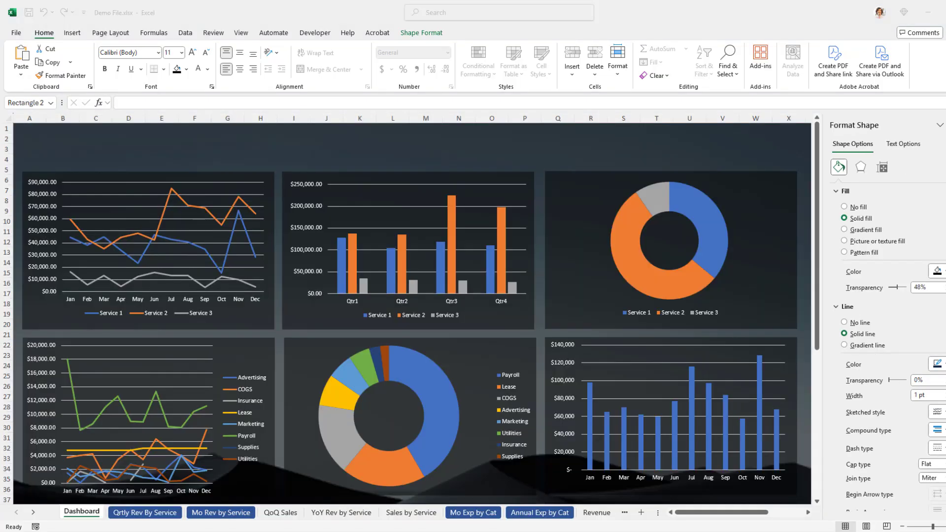
Close the Format Shape pane and look over all three rows of charts on the Dashboard
left_click(945, 125)
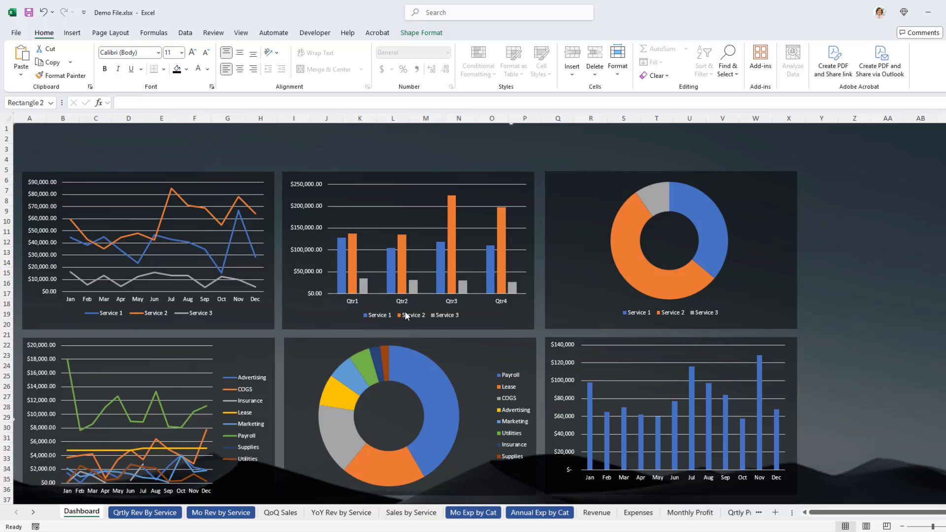
scroll(404, 311, "down", 7)
scroll(569, 329, "up", 4)
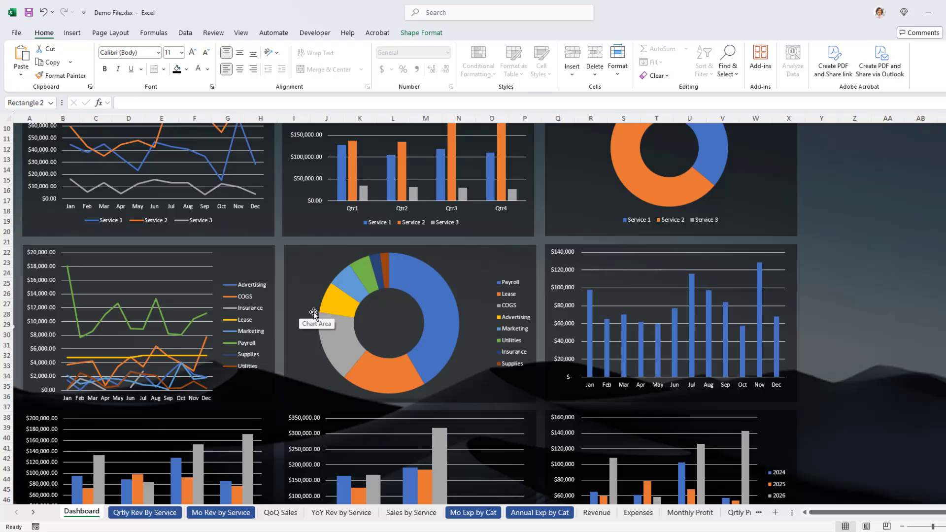
scroll(859, 355, "up", 3)
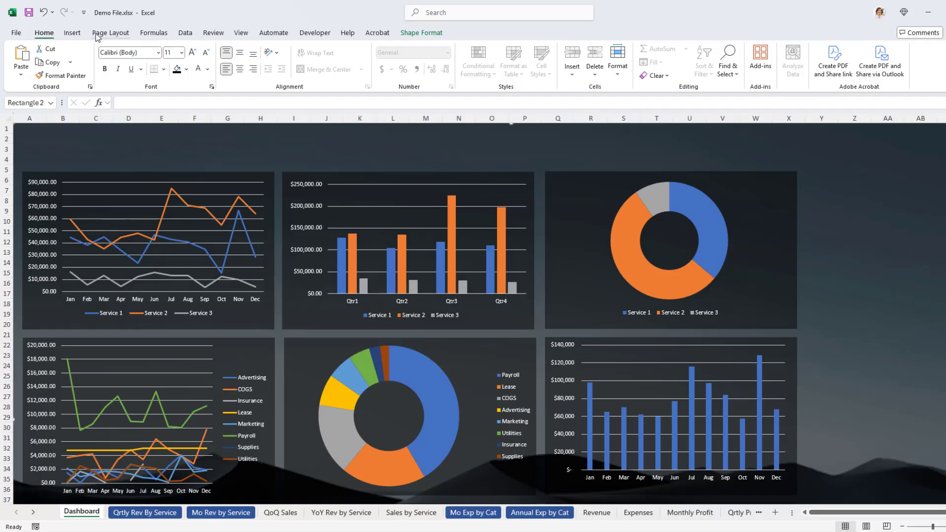
Insert a Years (Date) slicer for the sales doughnut chart on the Dashboard
left_click(72, 33)
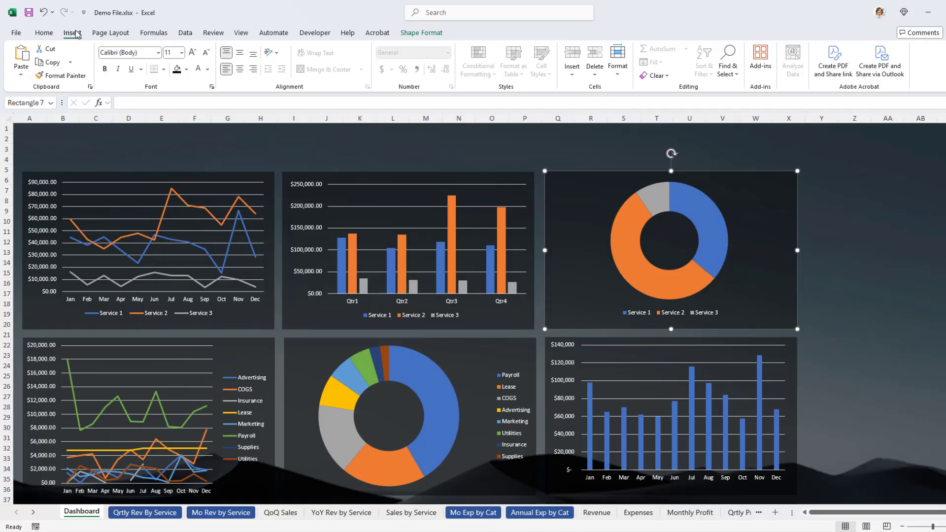
left_click(606, 211)
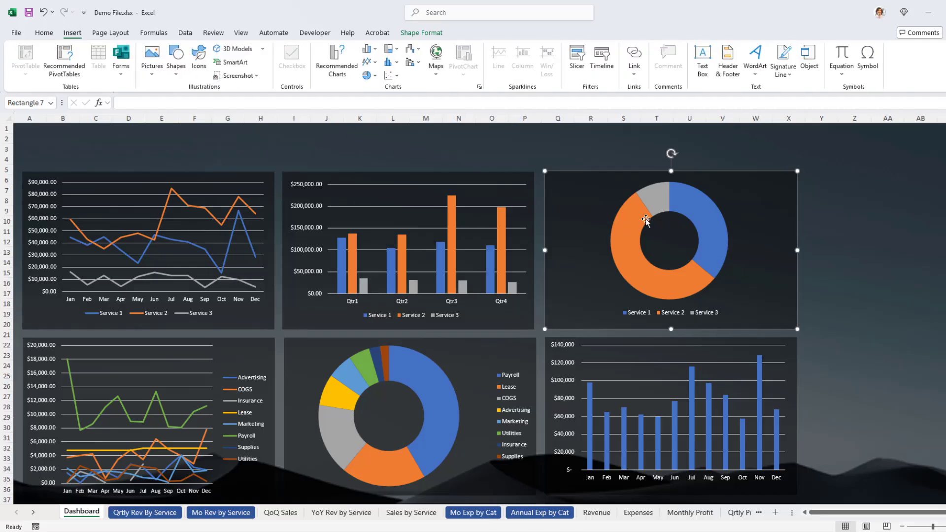
left_click(659, 226)
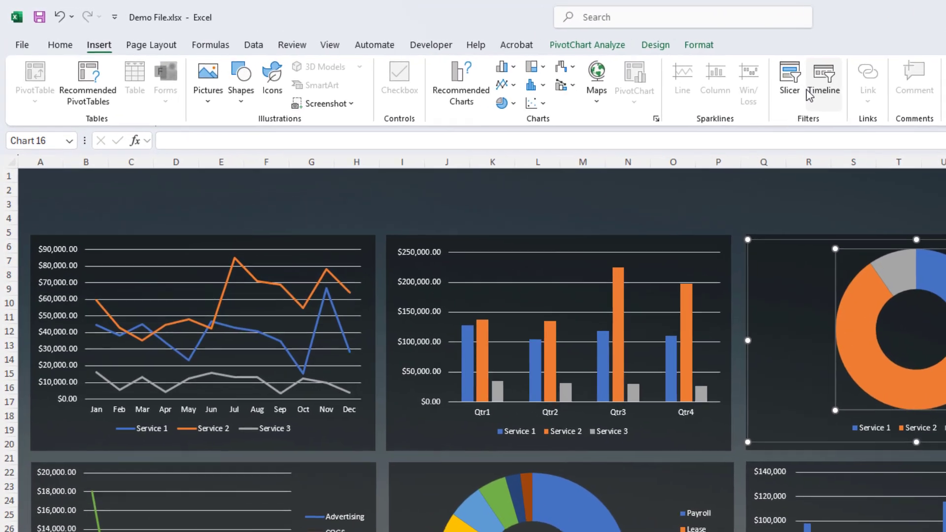
left_click(576, 58)
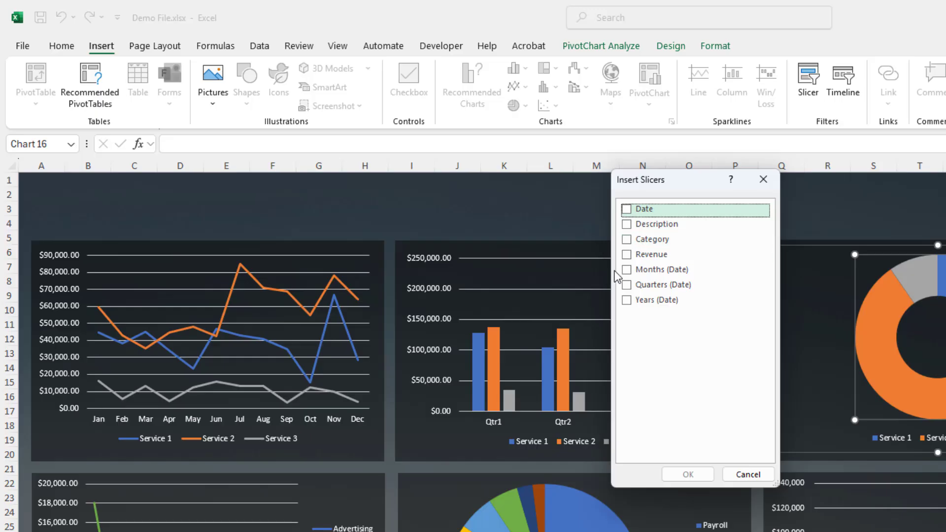
left_click(629, 301)
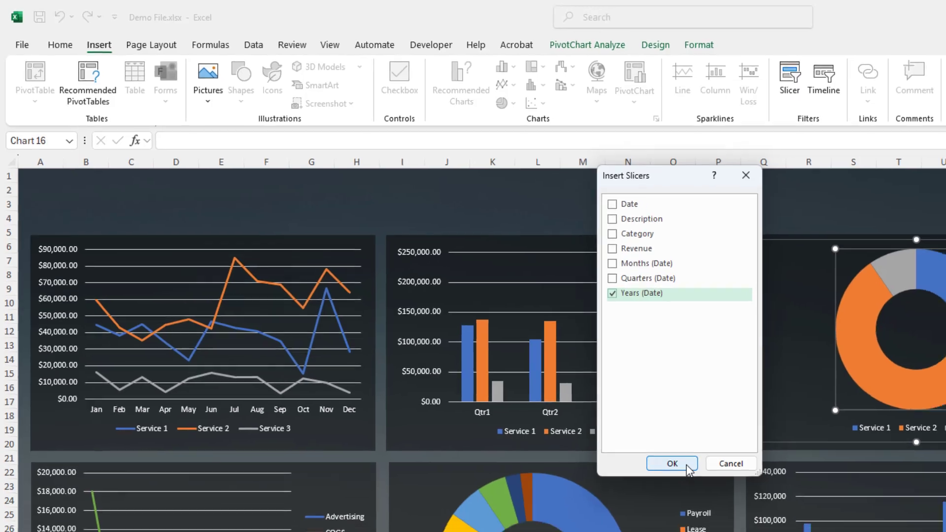
left_click(685, 464)
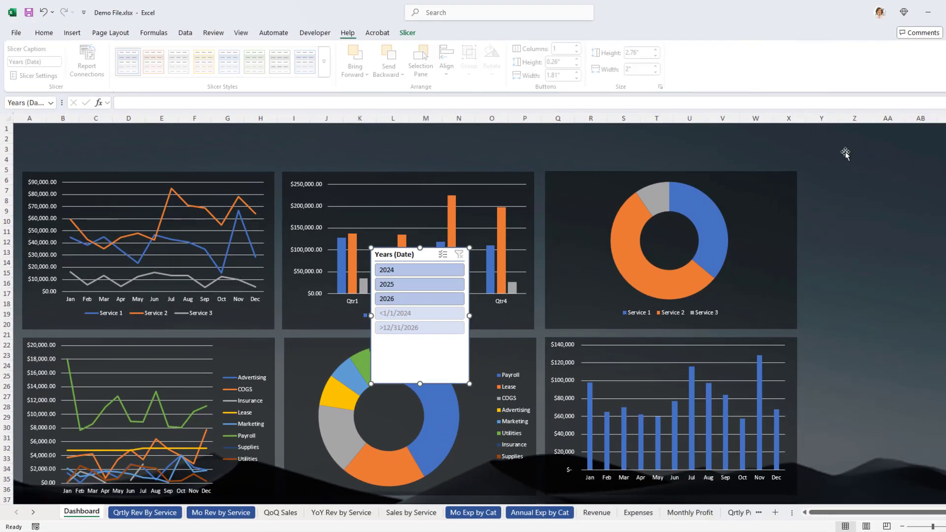
Move the Years (Date) slicer beside the sales doughnut chart and set it to hide items with no data
left_click_drag(436, 251, 876, 178)
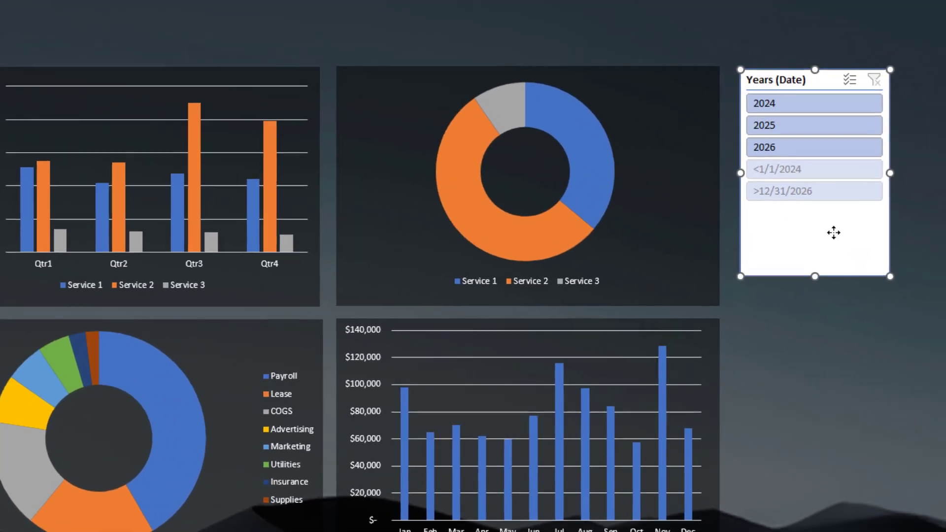
right_click(834, 233)
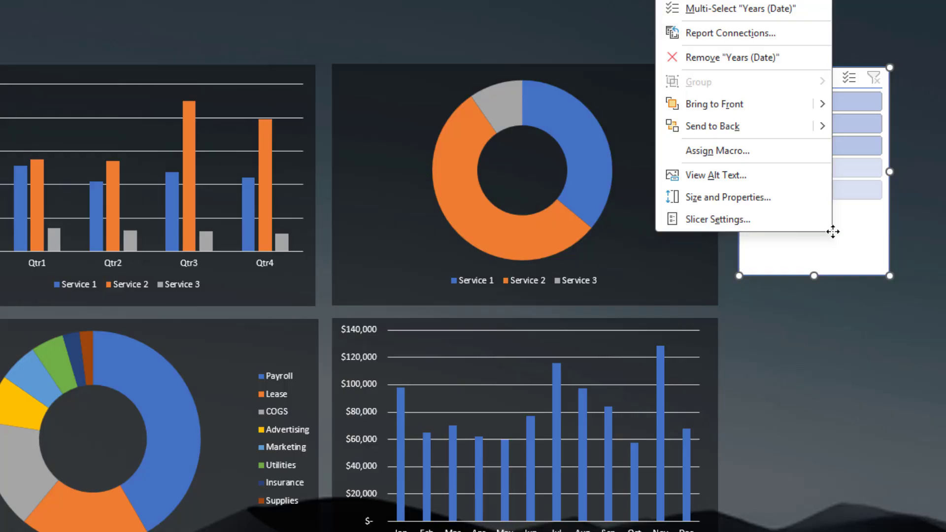
left_click(736, 218)
left_click(745, 269)
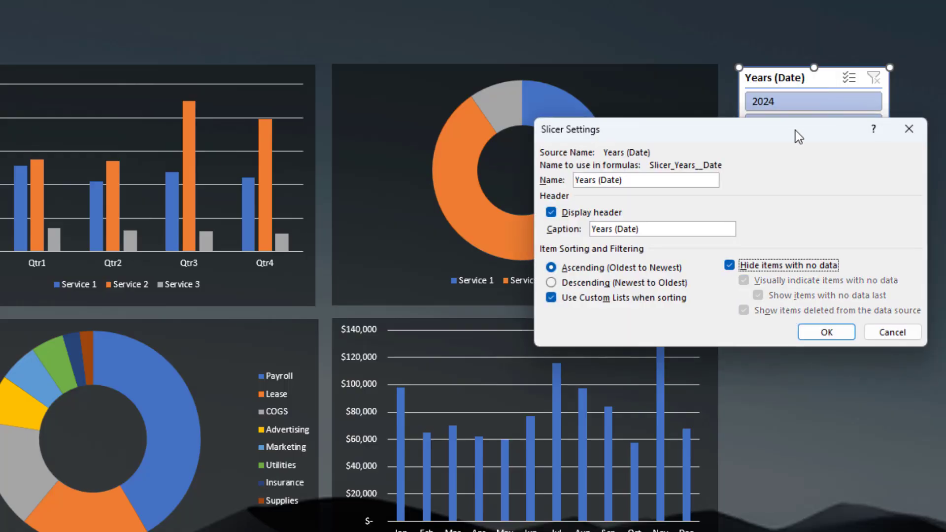
left_click_drag(798, 130, 775, 309)
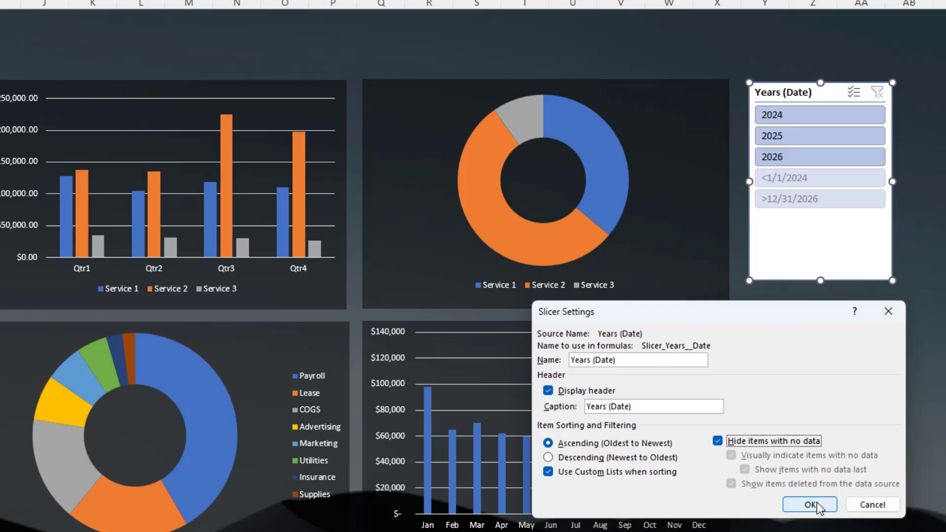
left_click(802, 511)
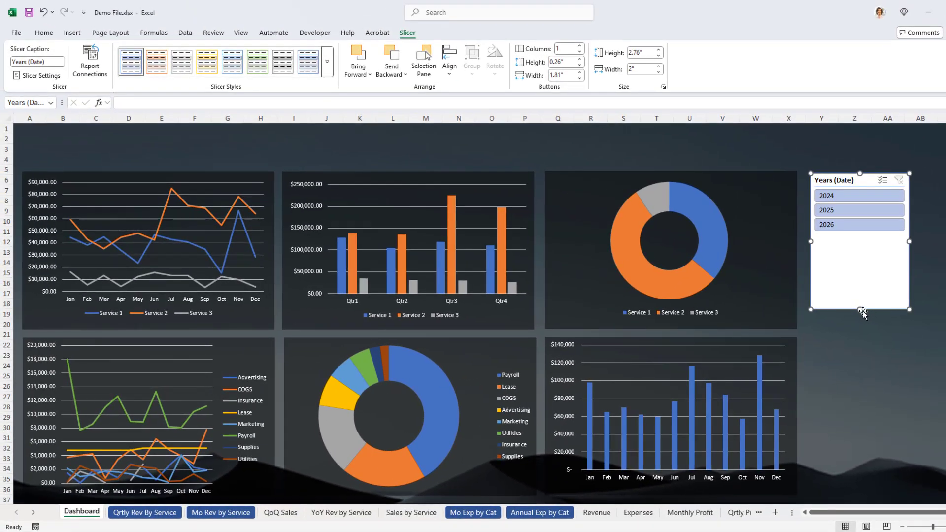
Shrink the Years (Date) slicer to about 1.37" high and 1.77" wide, just beside the first-row panel
left_click_drag(860, 310, 860, 241)
left_click_drag(859, 181, 856, 181)
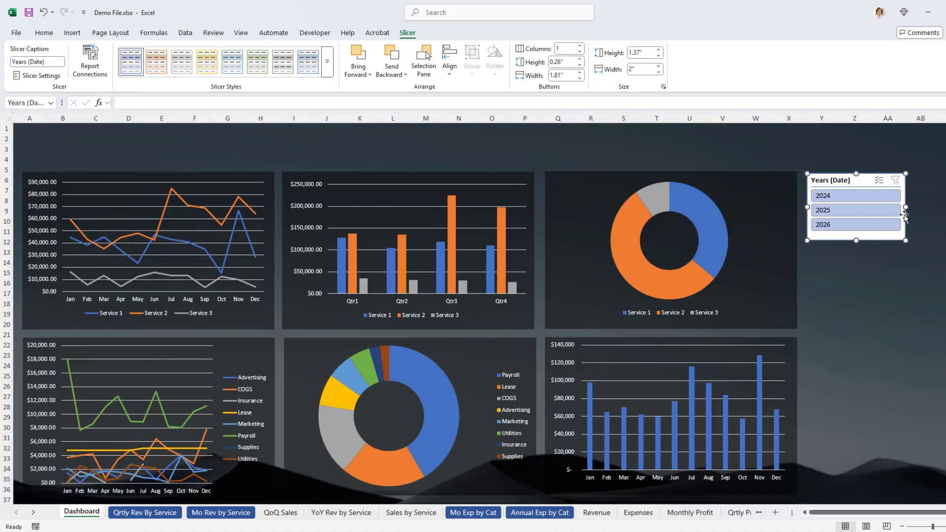
left_click_drag(904, 207, 892, 208)
left_click(844, 273)
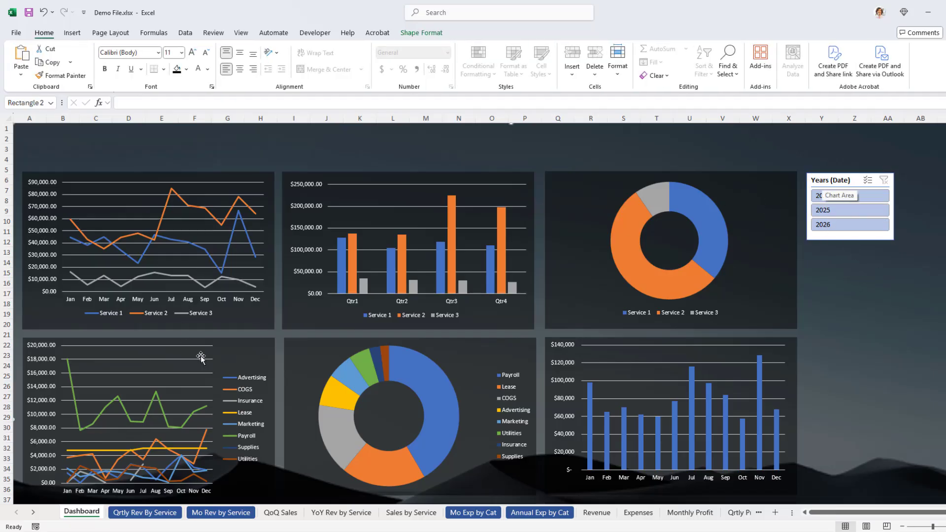
Try filtering the sales doughnut chart by 2026 and 2024 with the Years (Date) slicer, and clear the filter
left_click(845, 226)
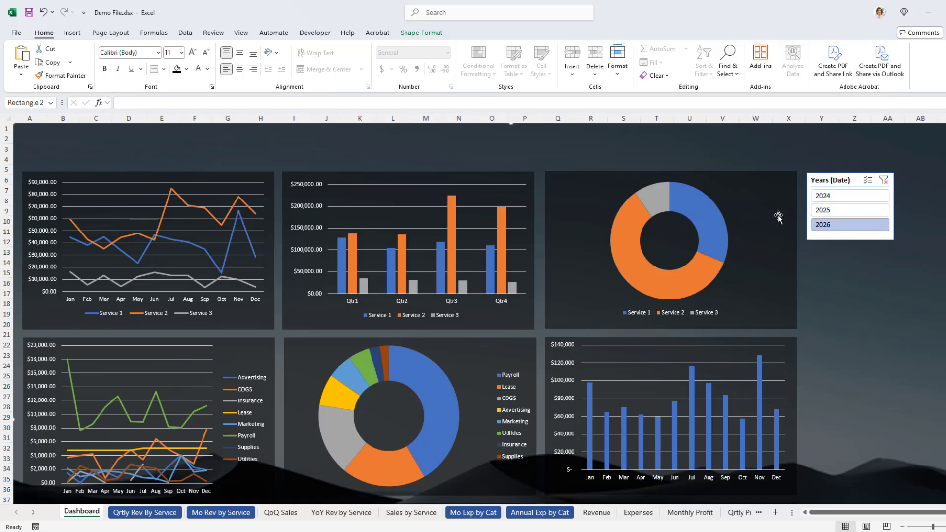
left_click(840, 197)
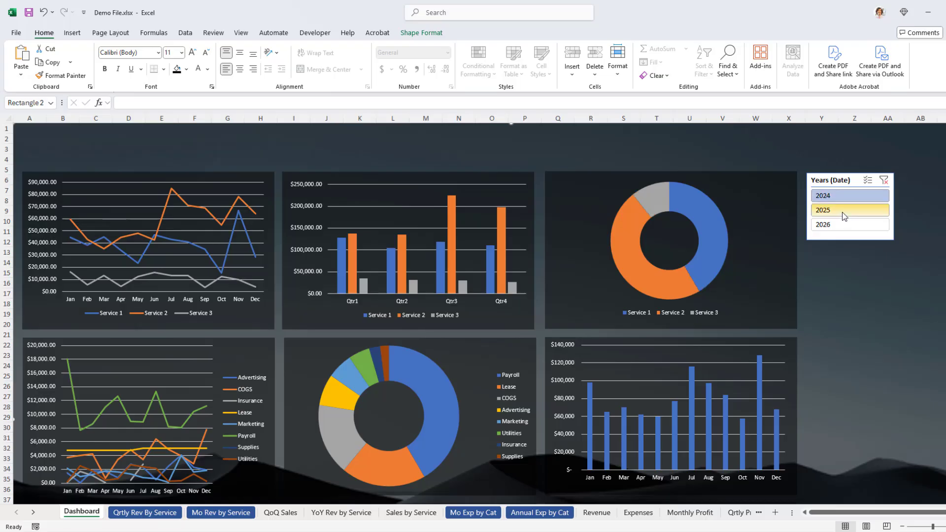
left_click(845, 225)
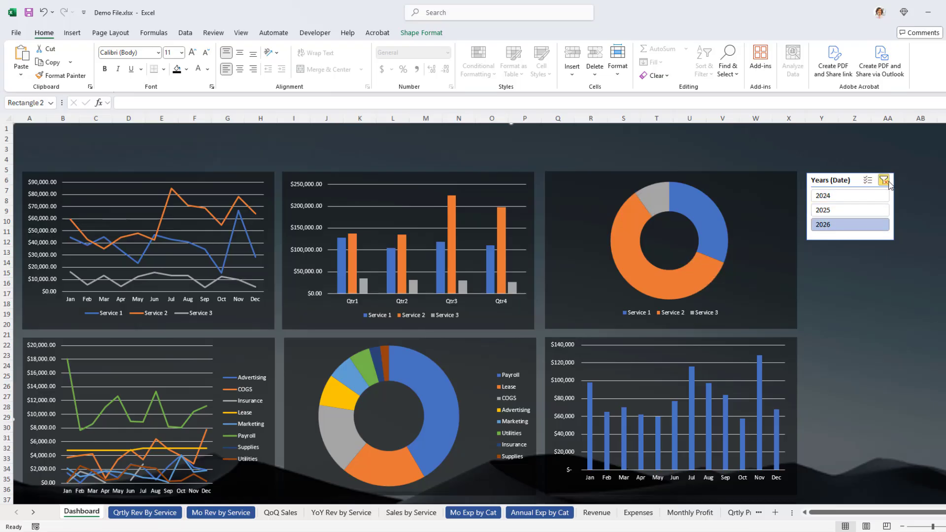
left_click(884, 180)
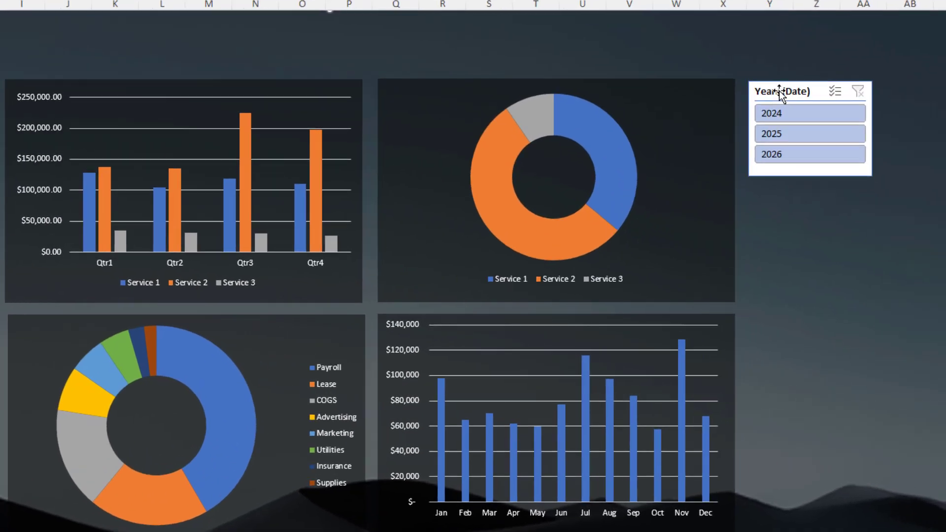
Connect the Years (Date) slicer to the Mo Rev by Service and Qrtly Rev By Service reports, and deselect 2026
right_click(779, 91)
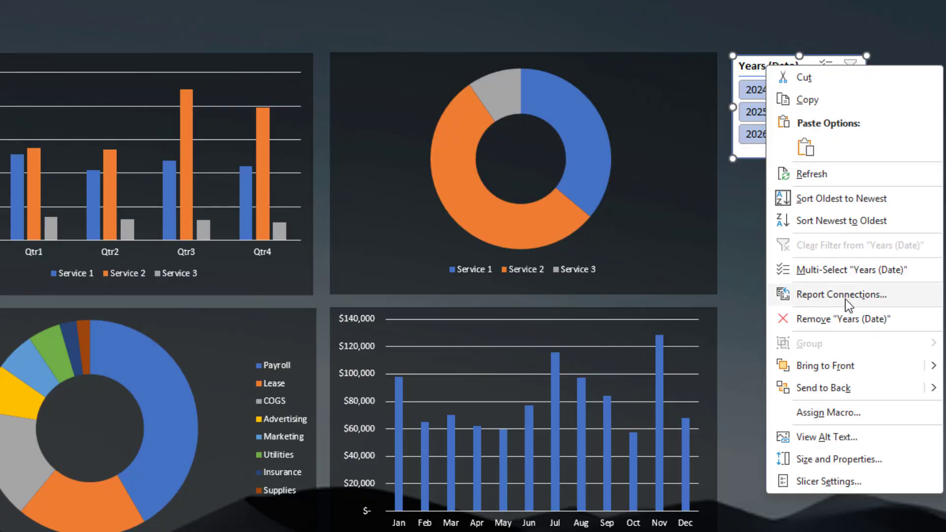
left_click_drag(902, 252, 813, 186)
left_click_drag(891, 321, 945, 395)
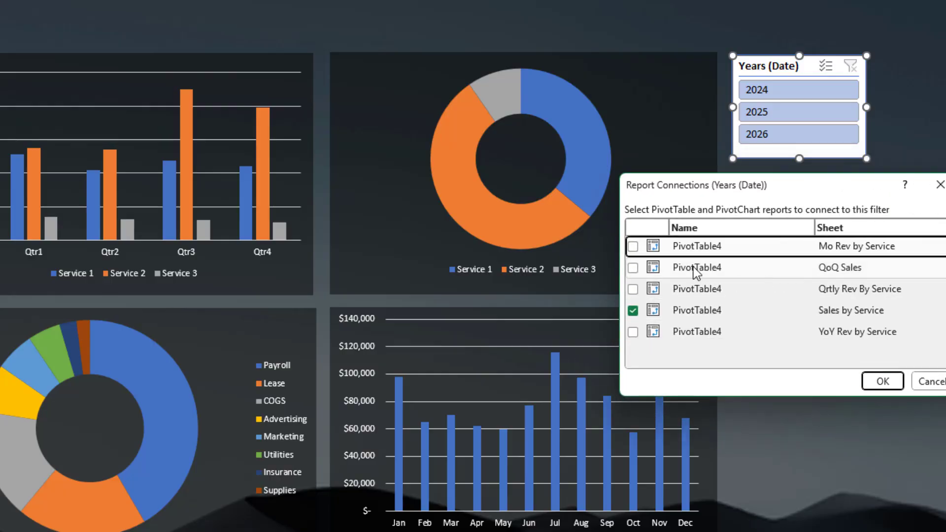
left_click(633, 247)
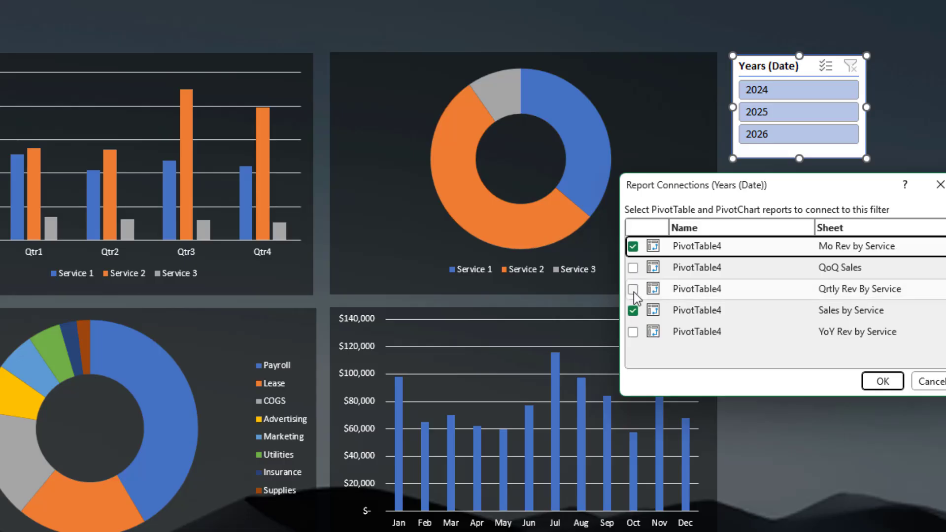
left_click(635, 290)
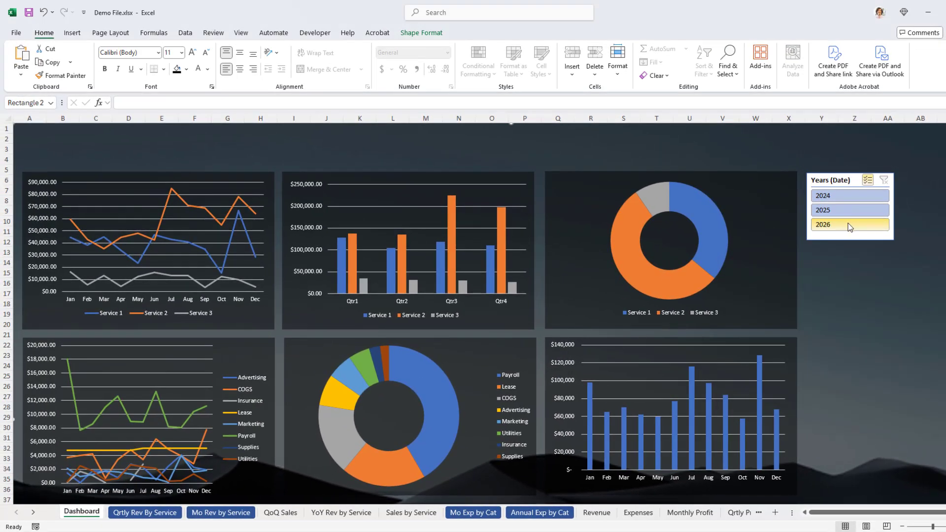
left_click(847, 224)
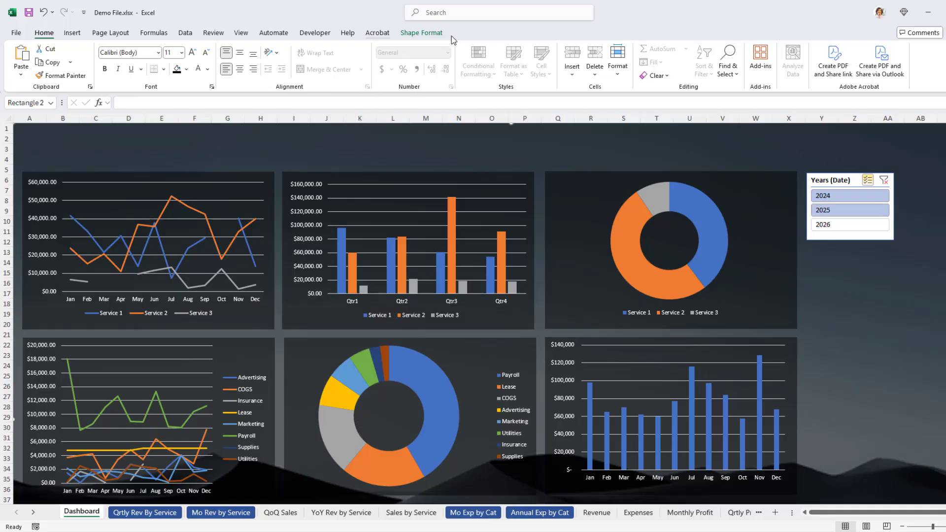
Insert a Years (Date) slicer for the annual expense doughnut chart on the Dashboard
left_click(402, 414)
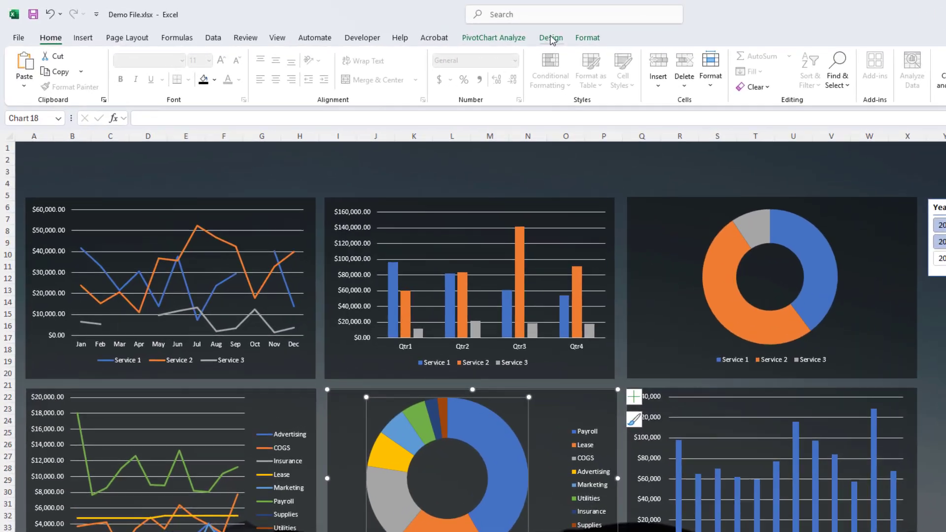
left_click(493, 38)
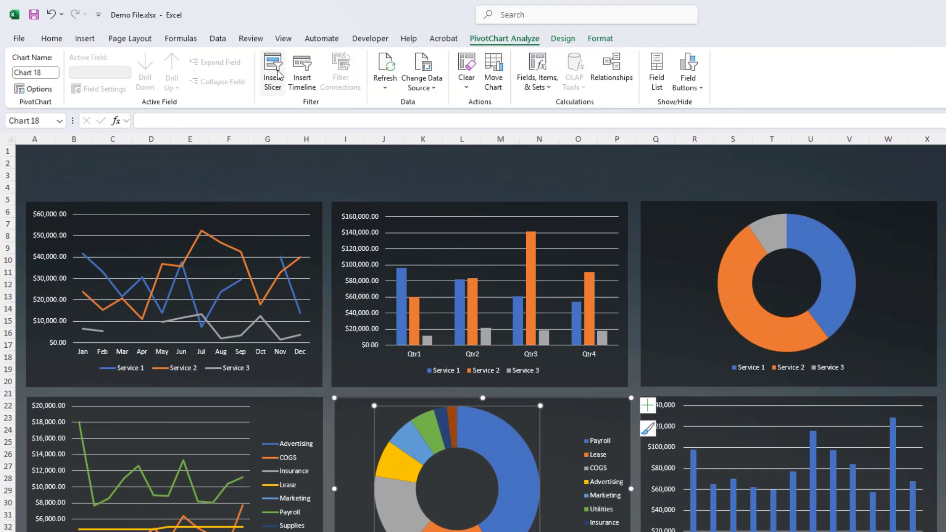
left_click(278, 75)
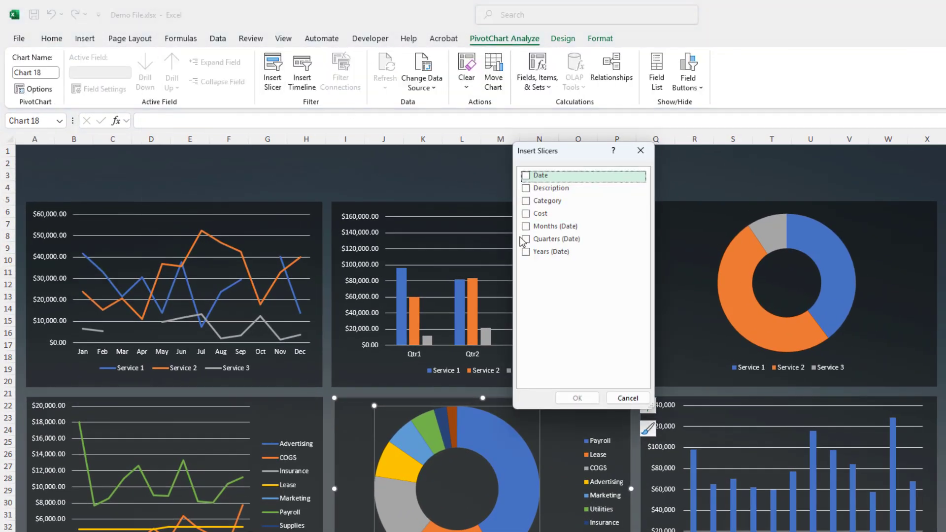
left_click(526, 253)
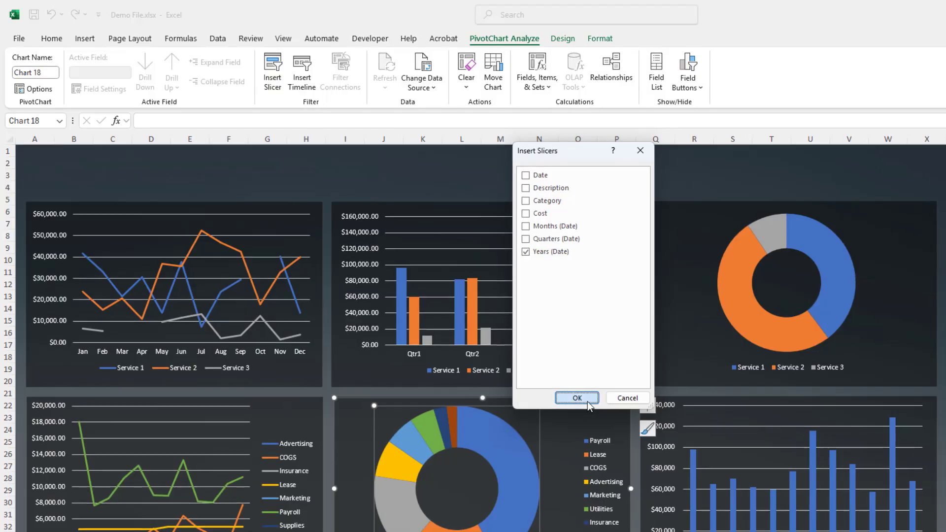
left_click(577, 399)
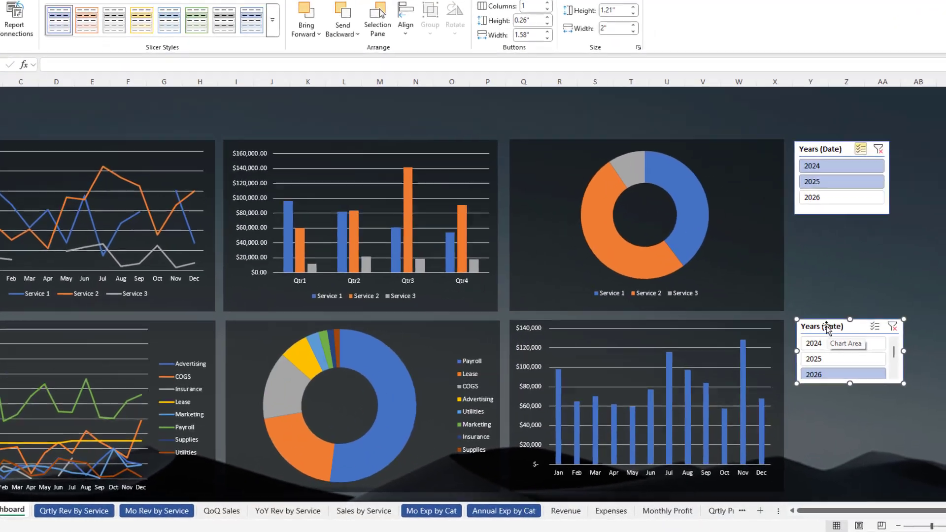
Set the expense slicer's header caption to Years (Expenses)
right_click(862, 346)
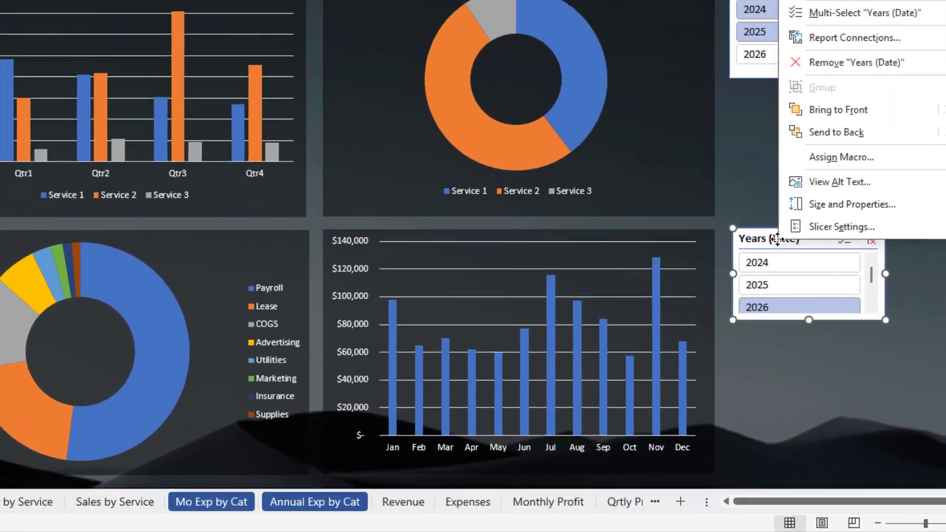
left_click(836, 213)
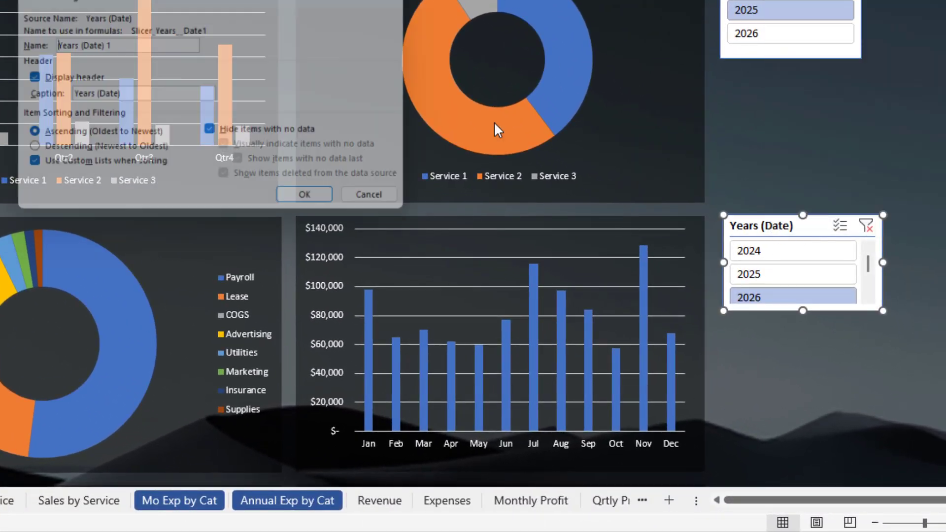
left_click(114, 96)
left_click_drag(162, 99, 59, 99)
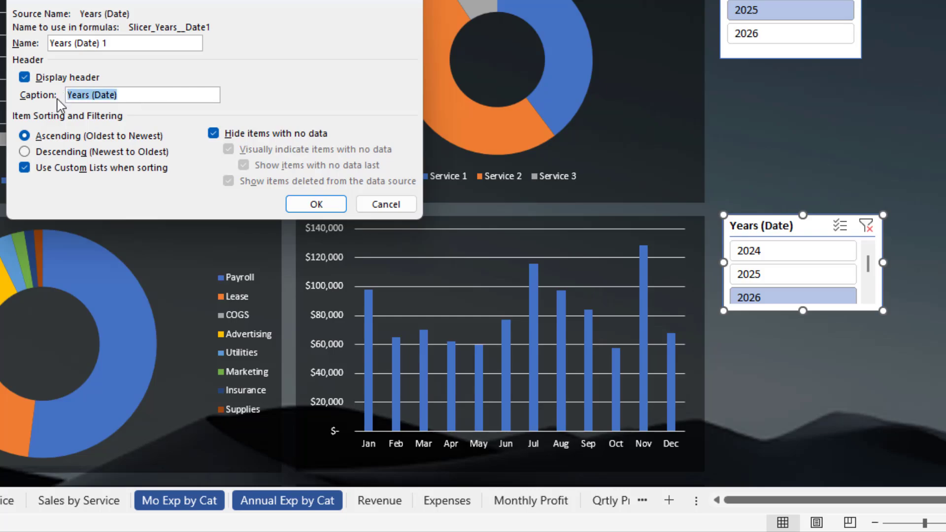
type("Years (Expense")
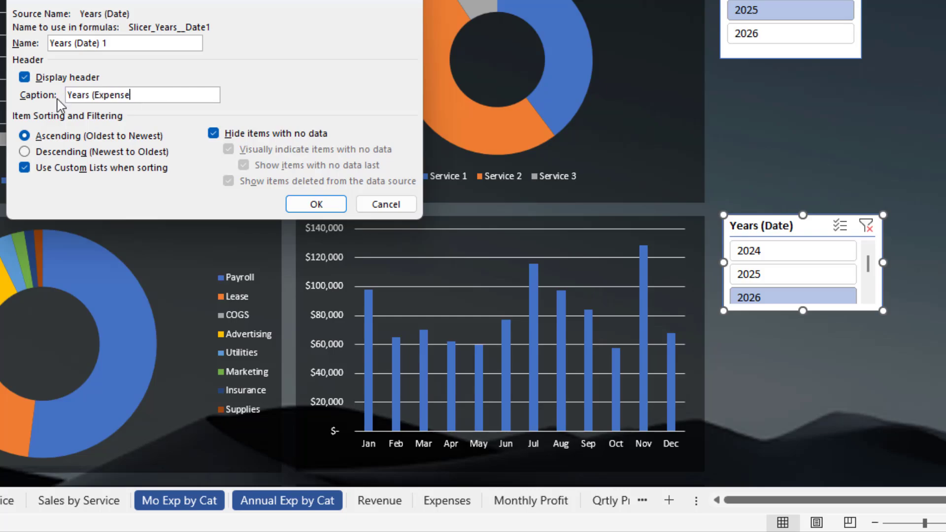
type("s)")
key("Return")
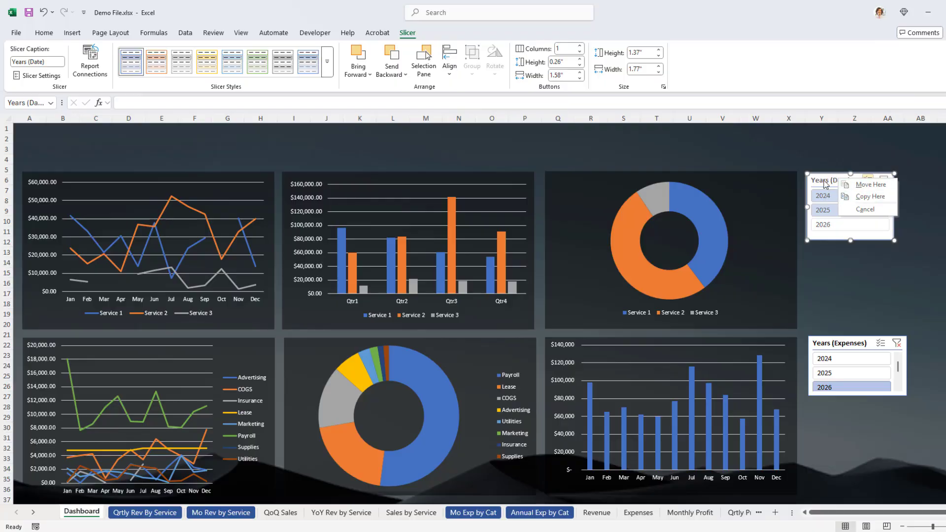
Set the revenue slicer's header caption to Years (Revenue)
left_click(827, 183)
right_click(826, 183)
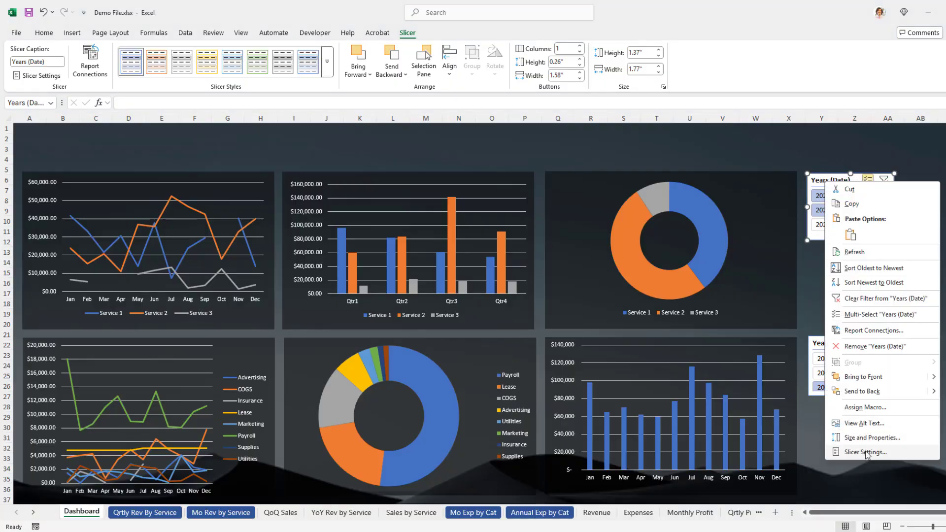
left_click(848, 453)
key("BackSpace")
key("BackSpace")
key("BackSpace")
key("BackSpace")
key("BackSpace")
type("Revenue)")
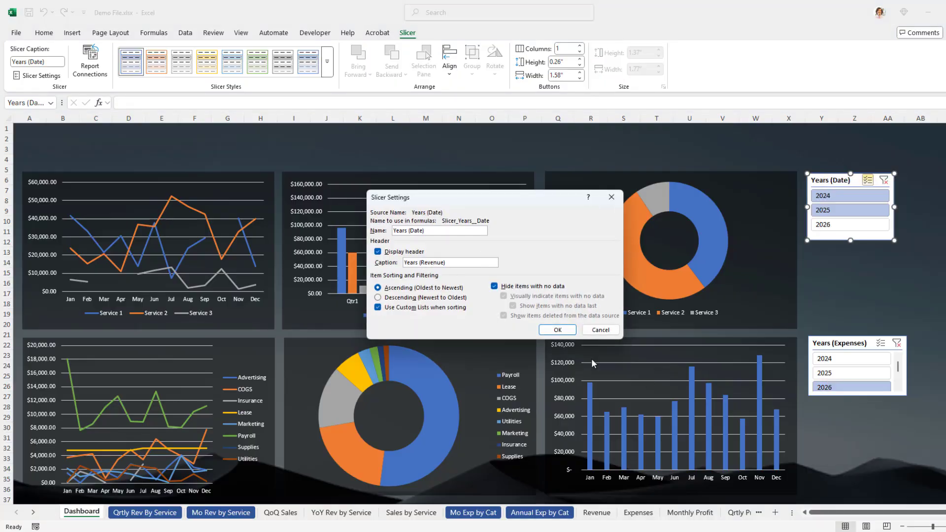
left_click(558, 330)
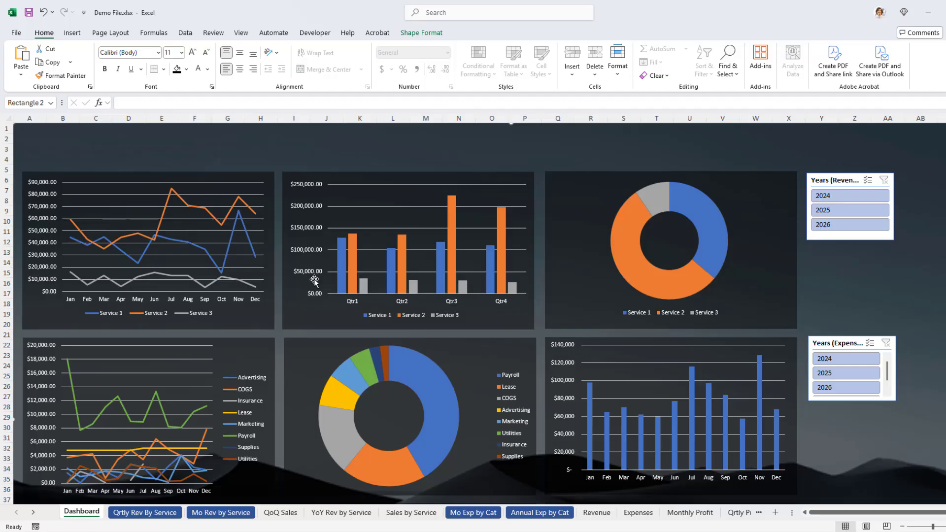
Filter both the revenue and expense slicers to 2026 and look over all the Dashboard charts
left_click(844, 221)
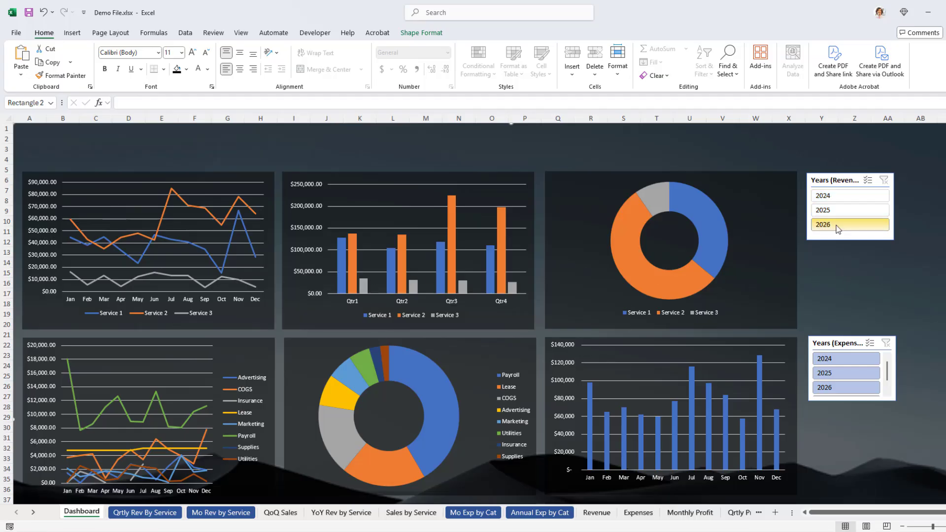
left_click(837, 387)
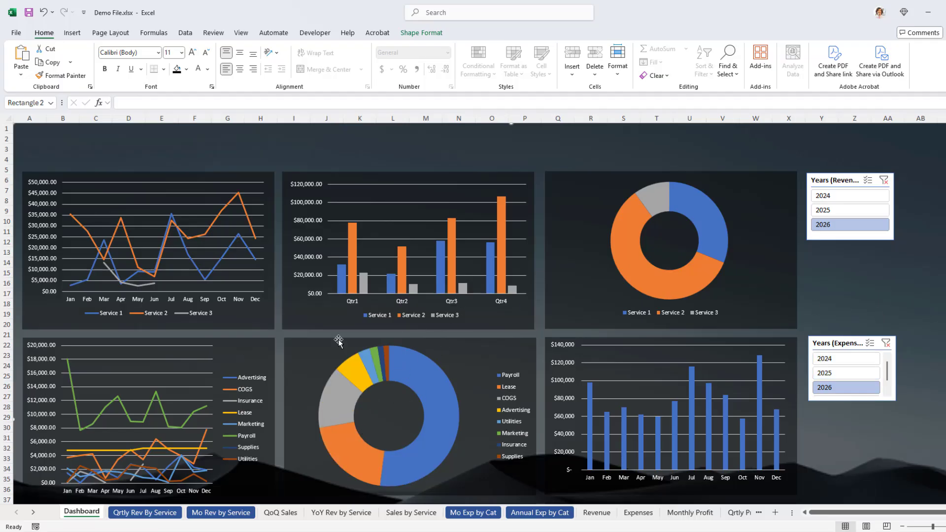
scroll(497, 290, "down", 5)
scroll(445, 320, "down", 3)
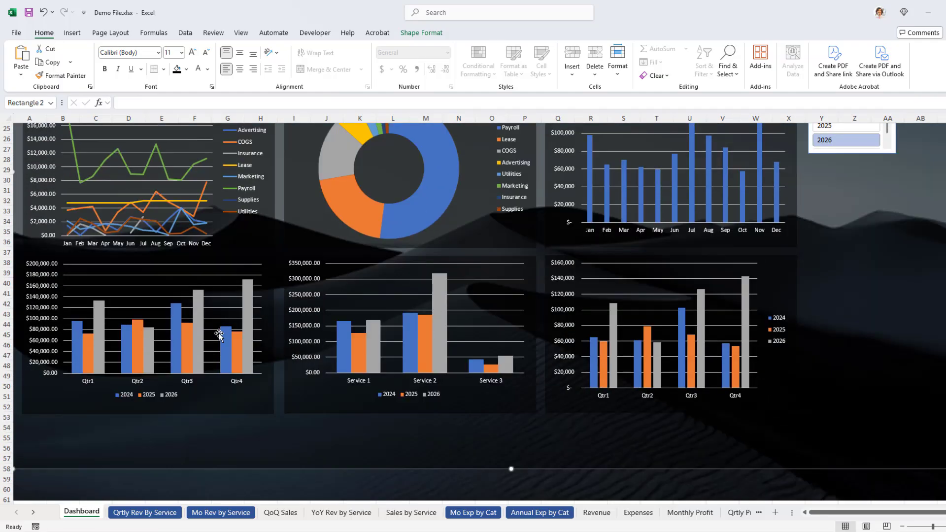
scroll(586, 333, "up", 8)
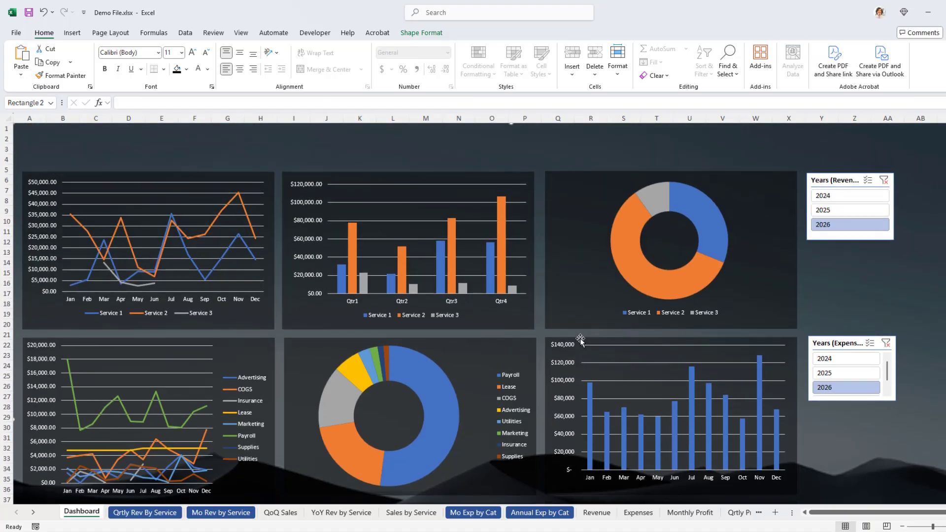
scroll(580, 339, "down", 7)
scroll(652, 329, "up", 7)
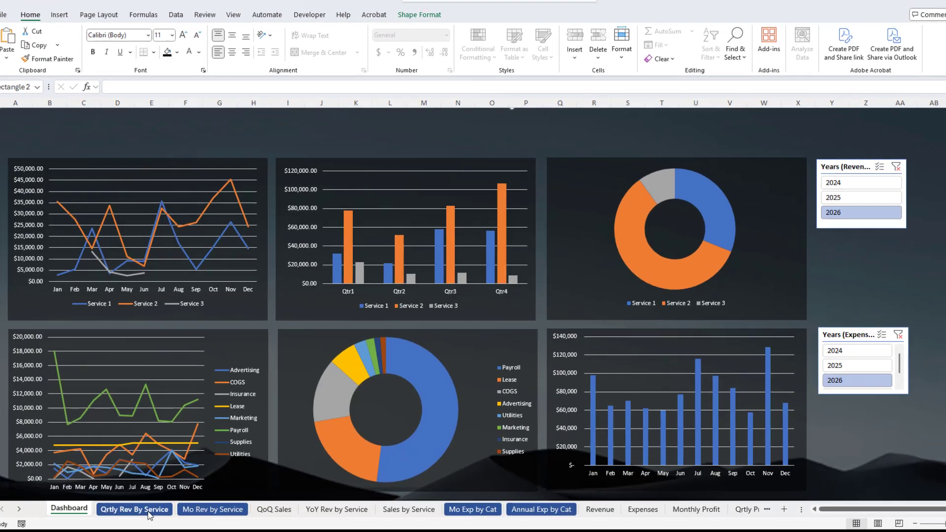
Hide the group of sheets from Qrtly Rev By Service through Annual Exp by Cat
left_click(145, 511)
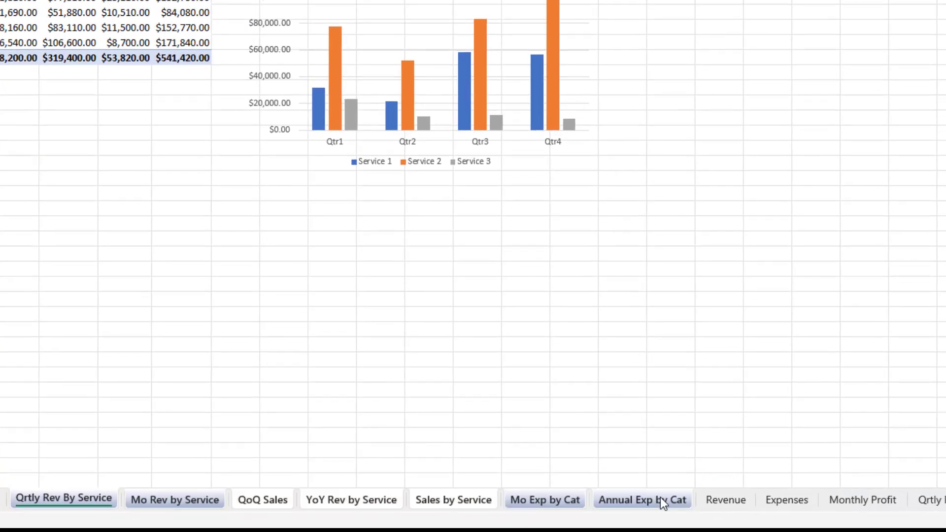
right_click(657, 497)
left_click(732, 426)
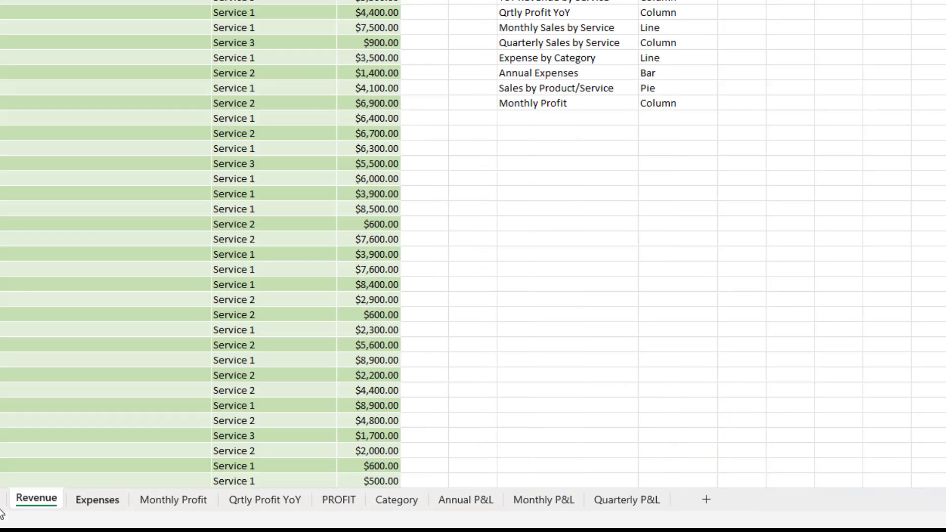
Show the Expenses sheet and select the Monthly Profit sheet
left_click(101, 502)
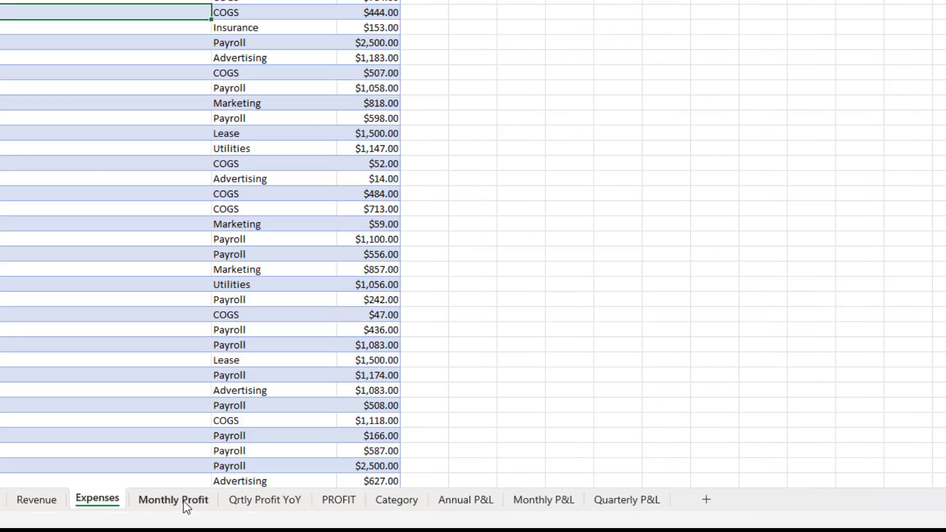
left_click(184, 501)
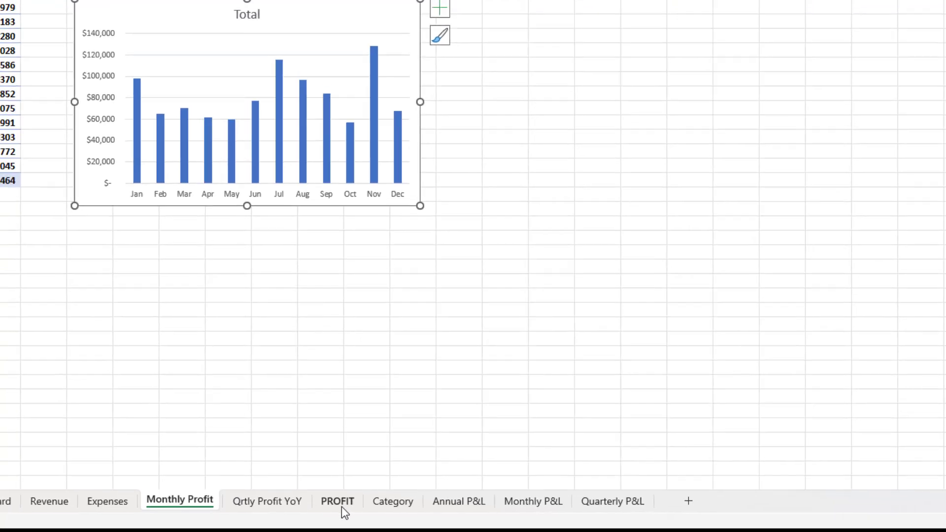